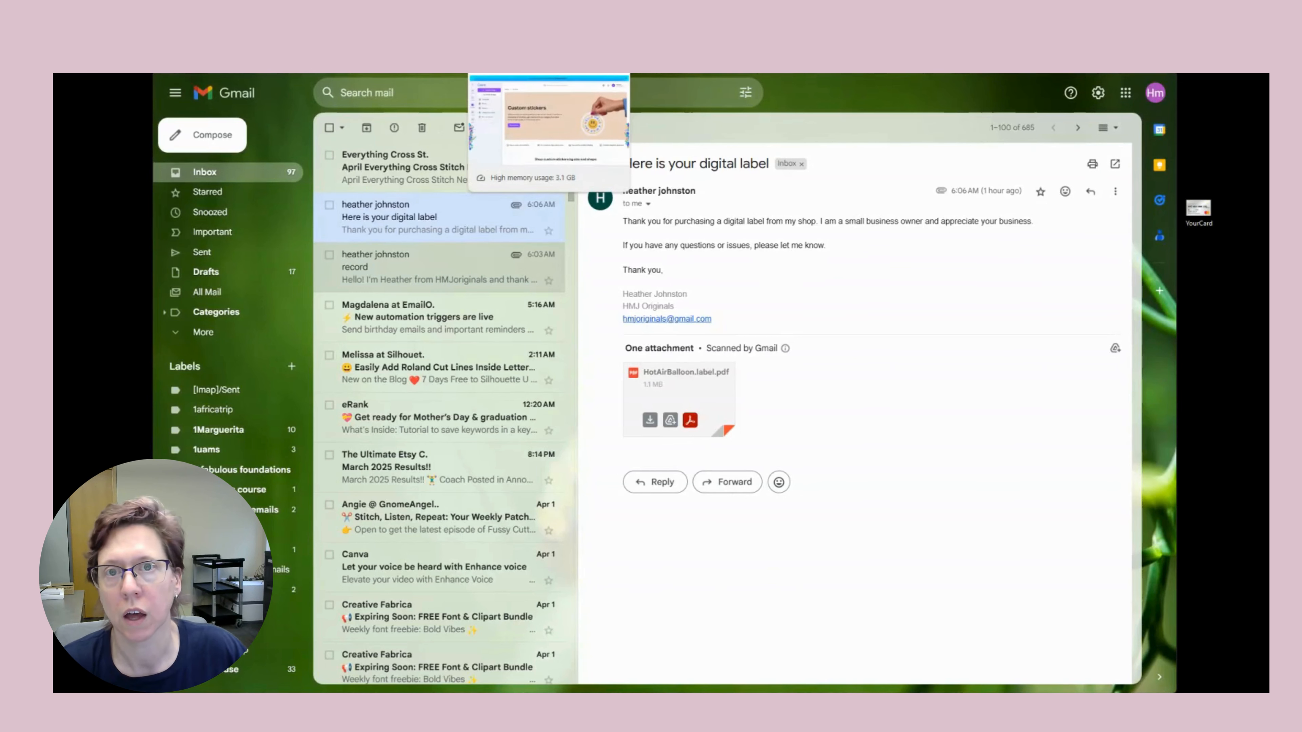
Switch from Gmail to the Canva tab with the 'Copy of N.hp.hotairballon' balloon label design.
click(508, 75)
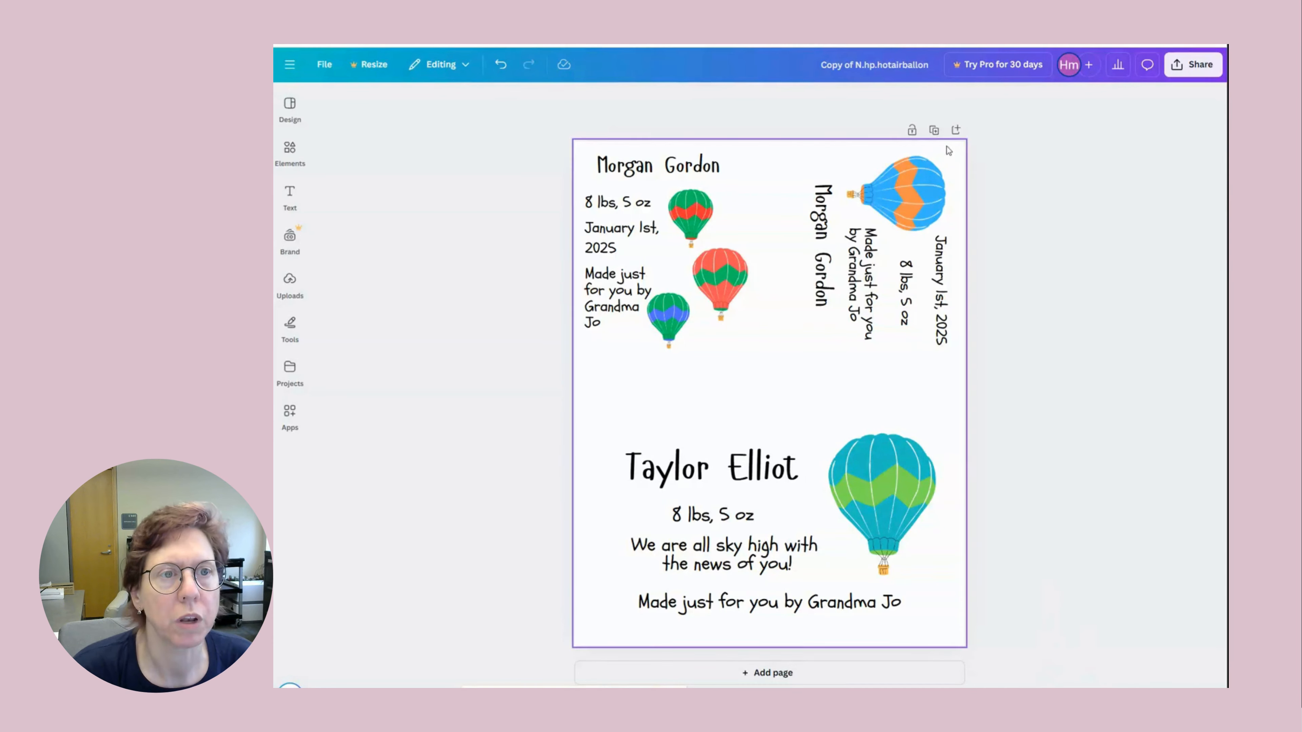
Duplicate the balloon label page, add a blank page, and move Page 1 down.
click(934, 132)
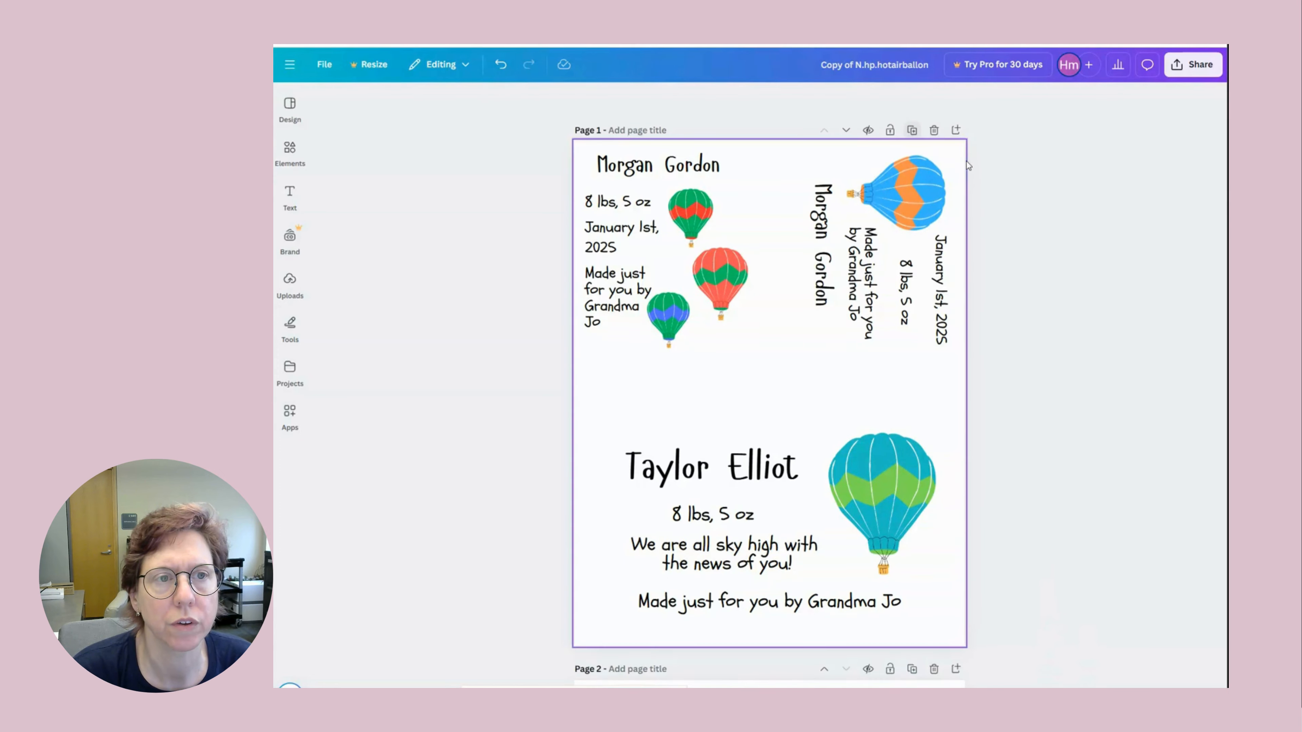
scroll(825, 407, down, 10)
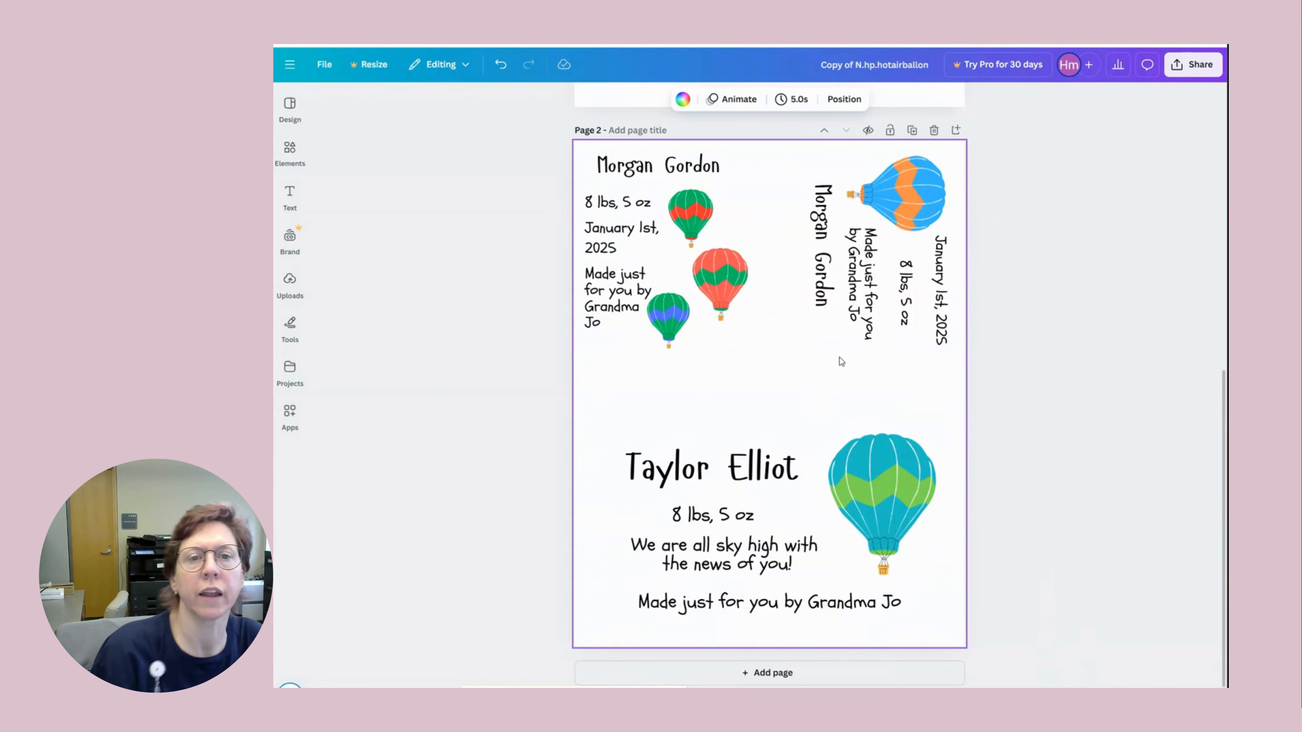
scroll(837, 360, up, 10)
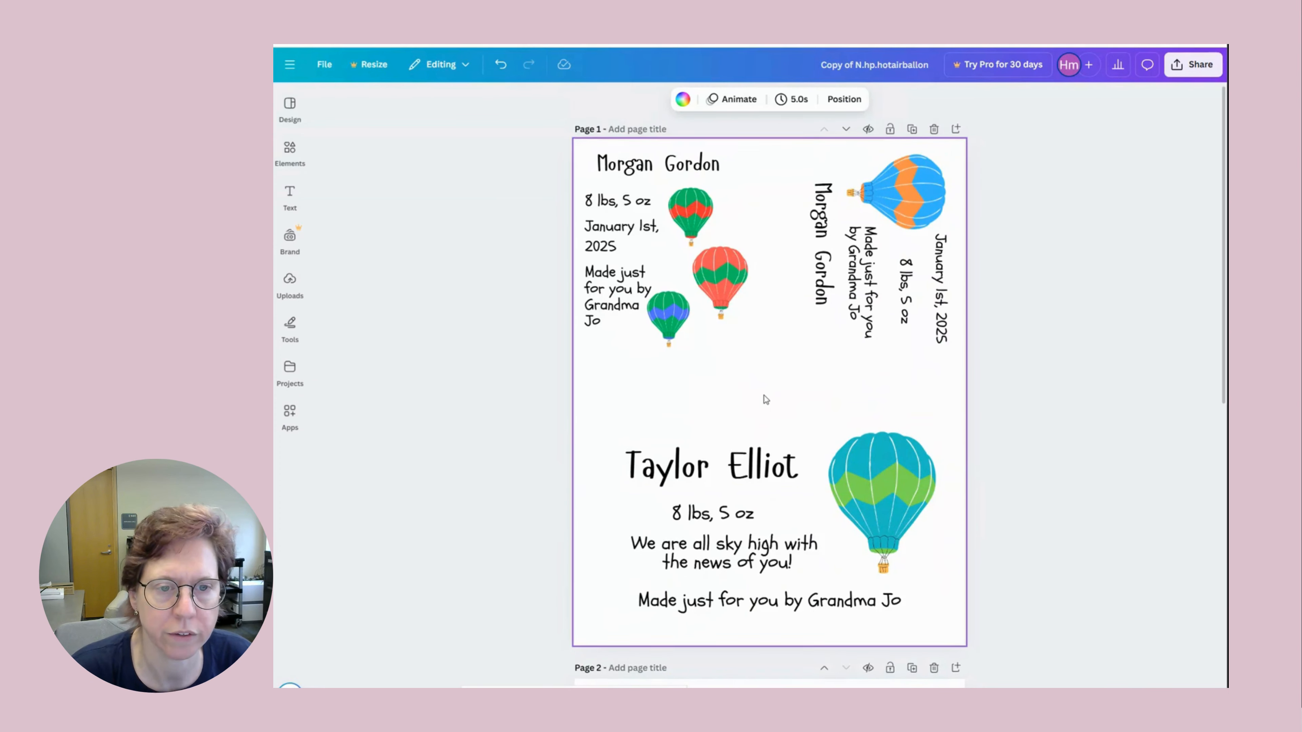
scroll(766, 400, down, 10)
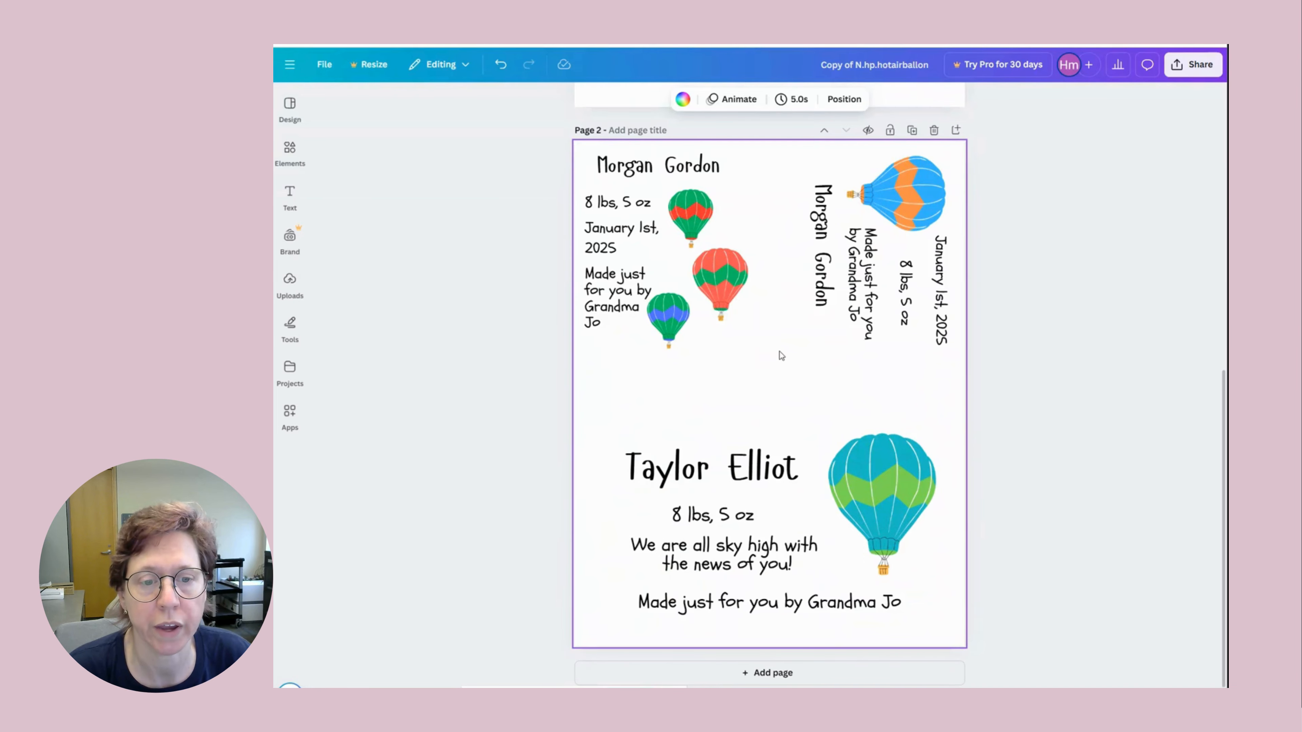
click(769, 673)
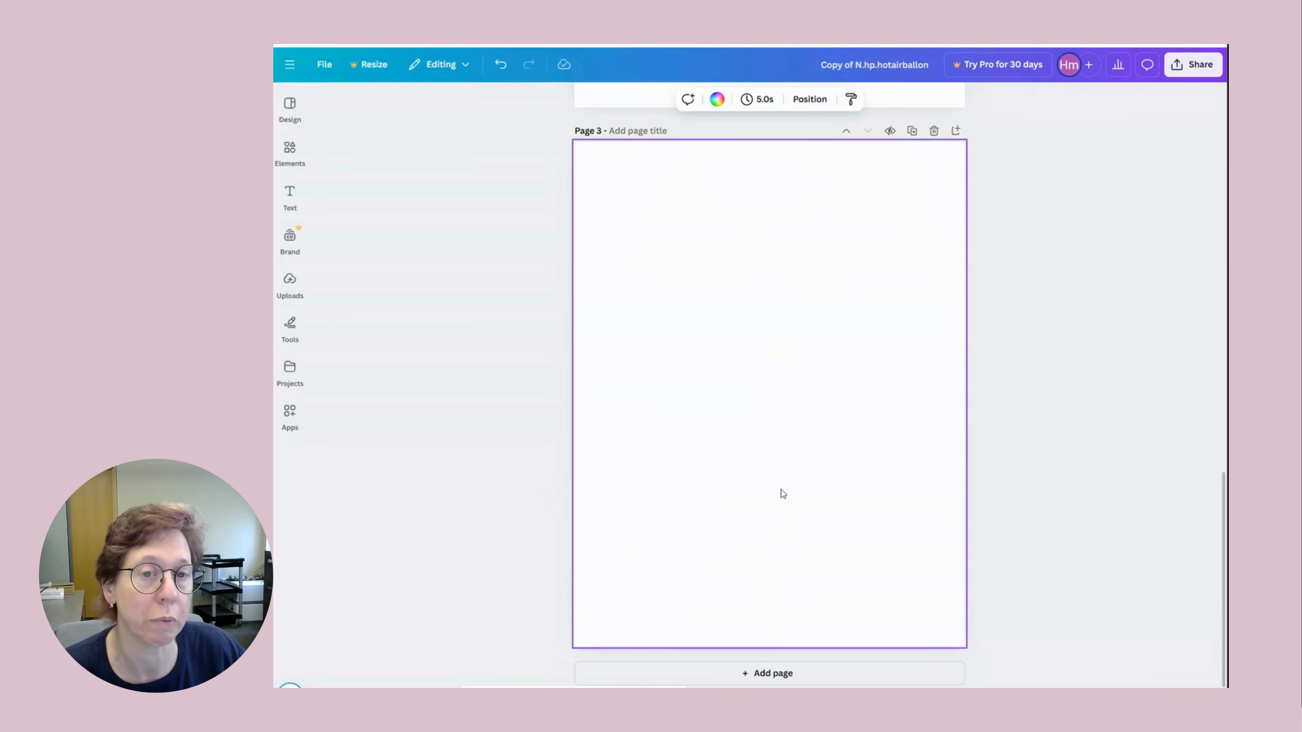
scroll(799, 491, up, 5)
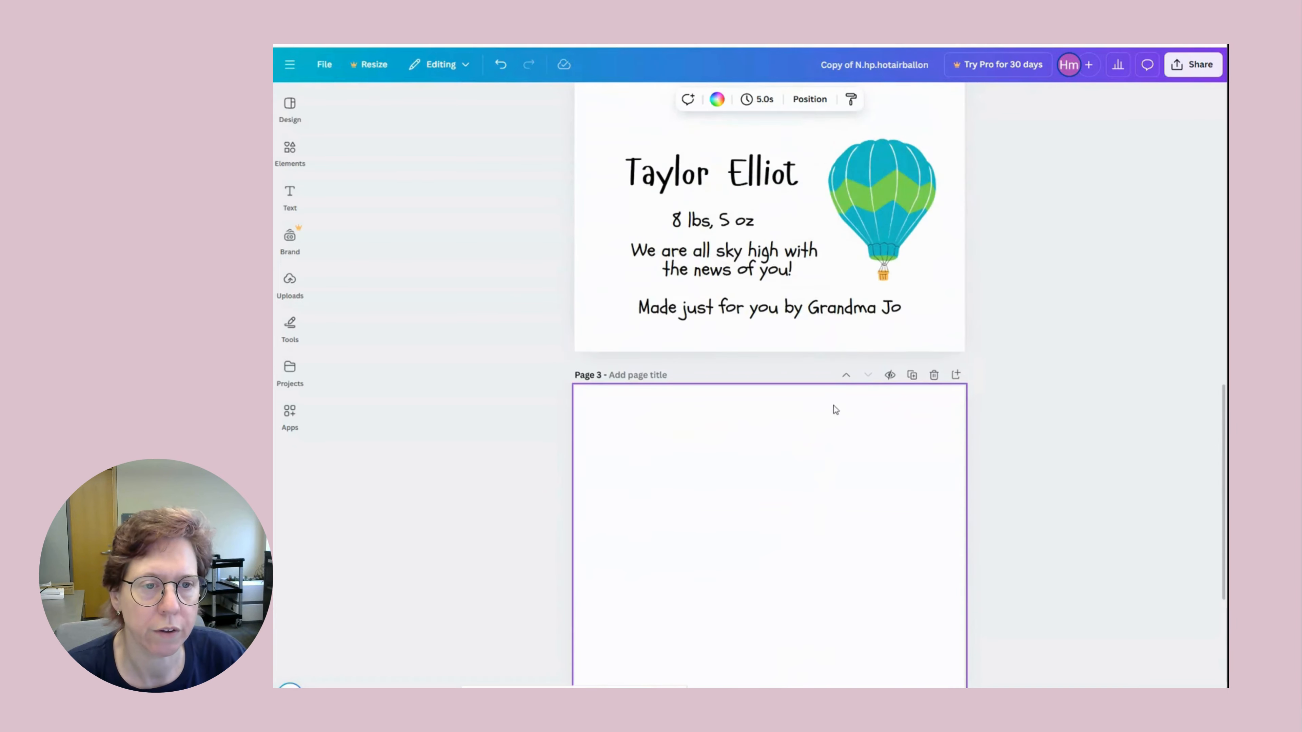
scroll(828, 420, up, 7)
scroll(828, 422, up, 10)
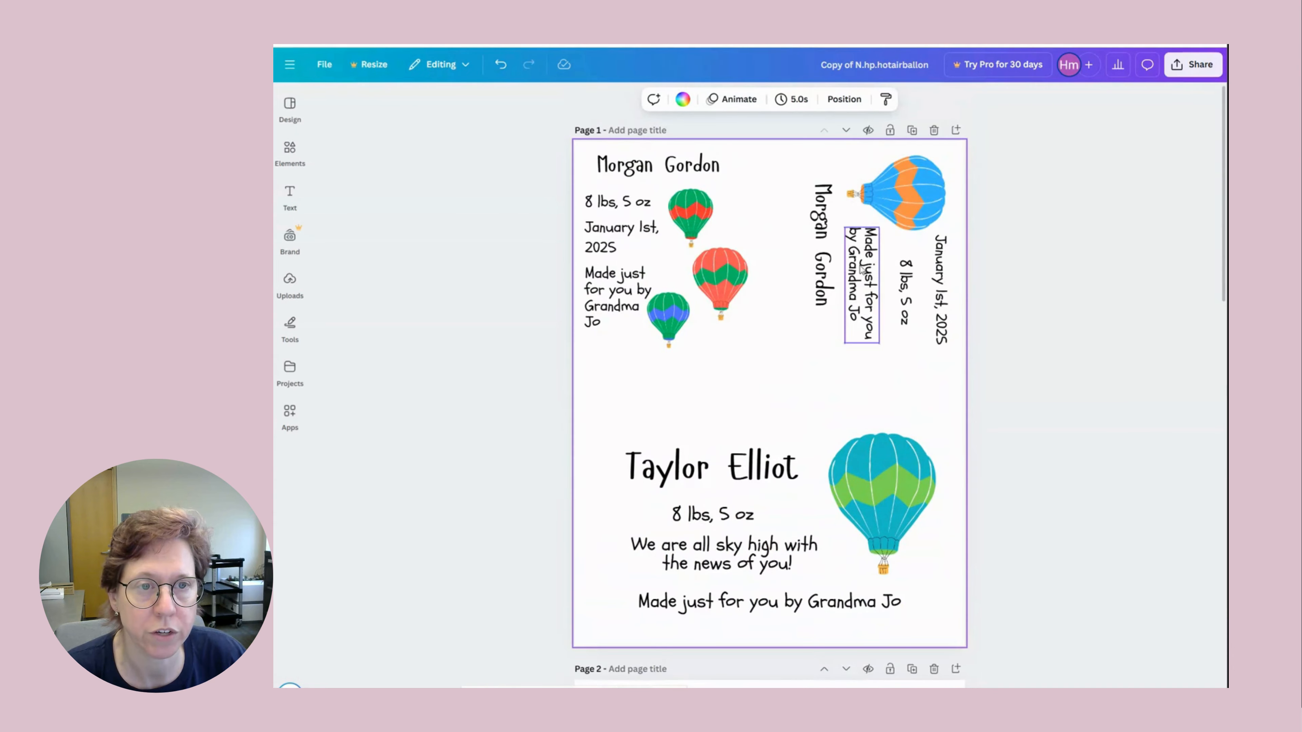
click(845, 131)
scroll(844, 361, up, 3)
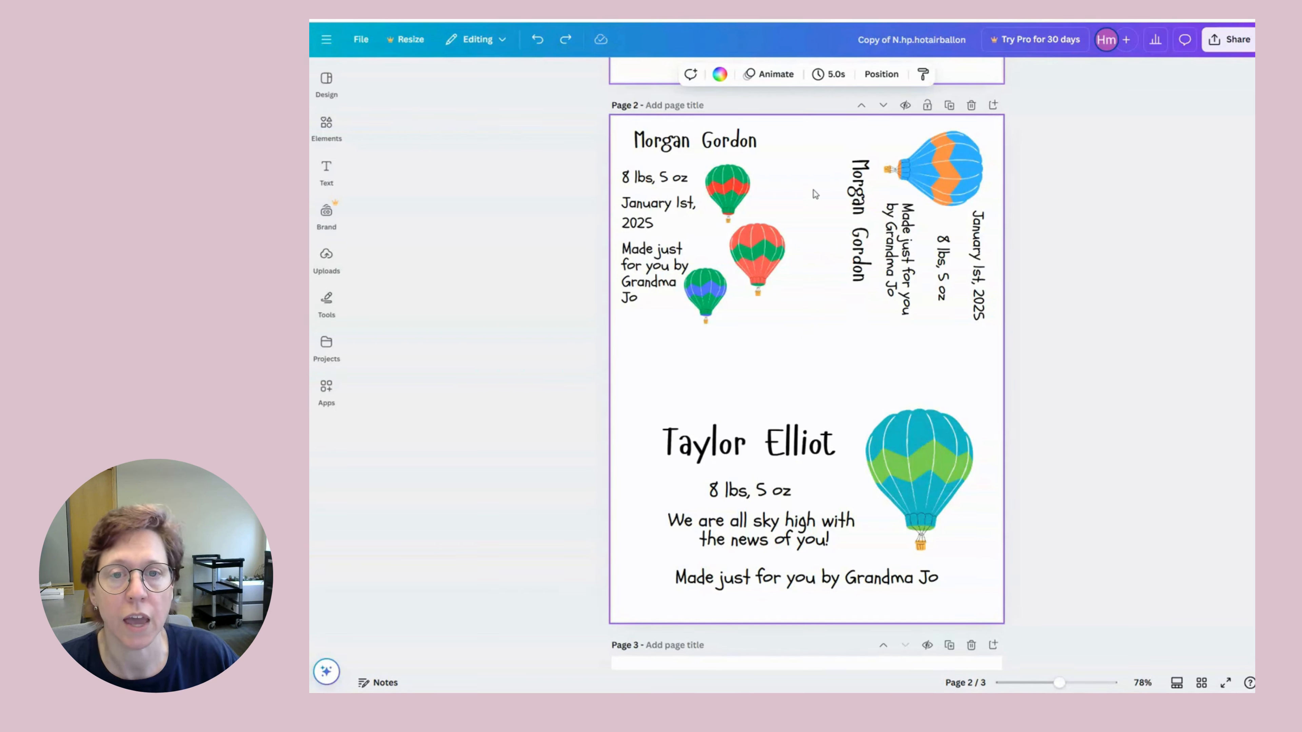
Select the small balloon and change its red band to yellow, trying teal and light blue first.
click(719, 192)
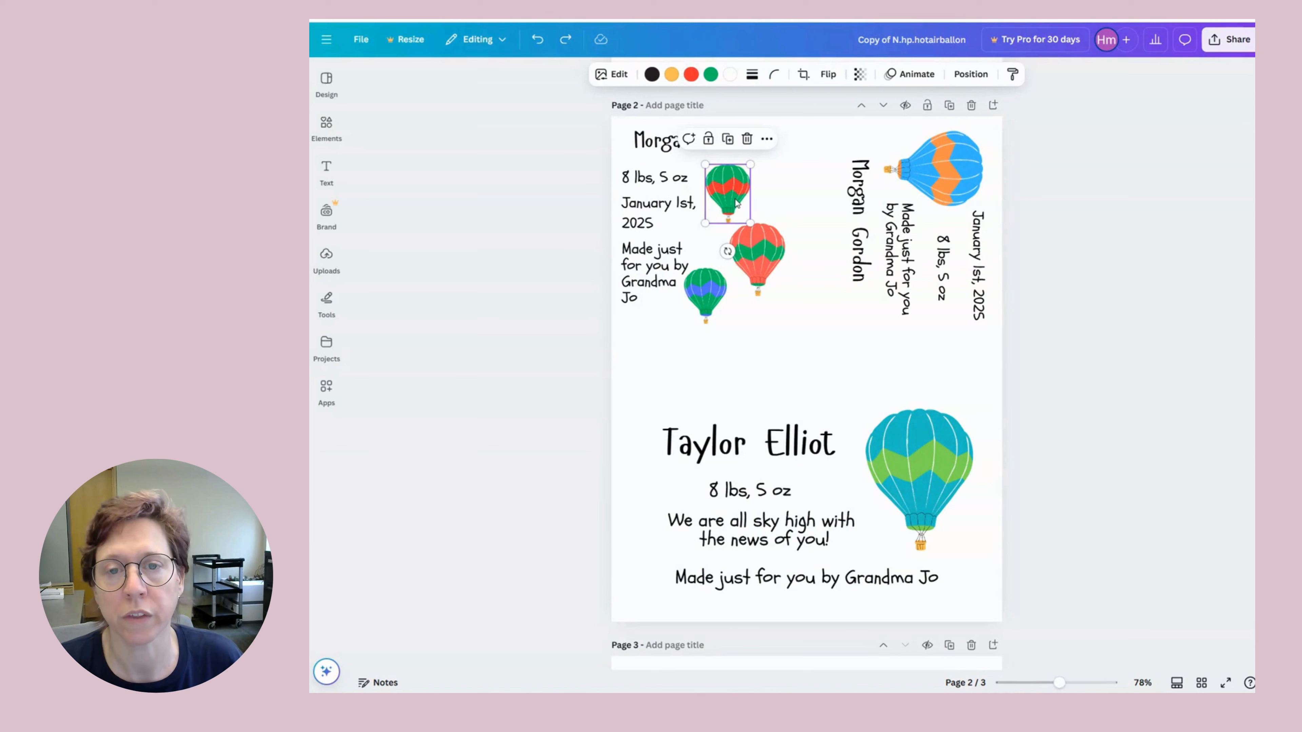
click(691, 75)
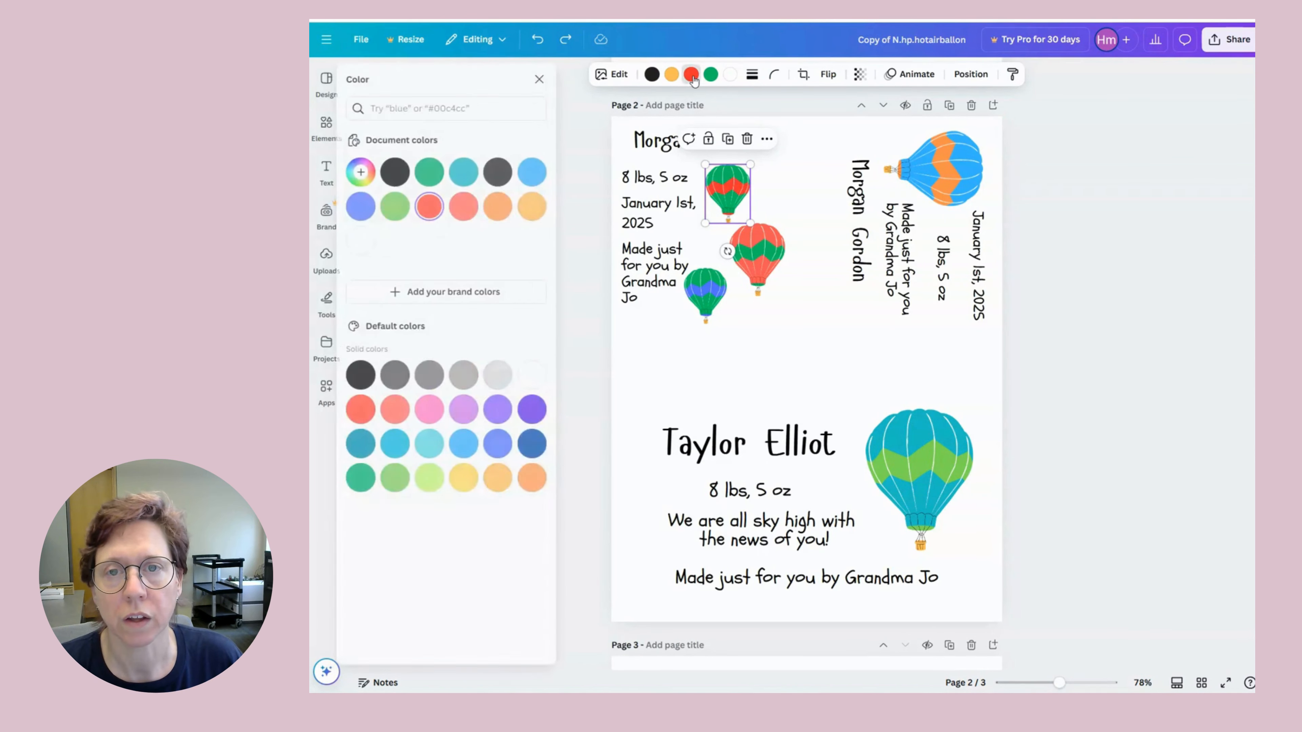
click(475, 173)
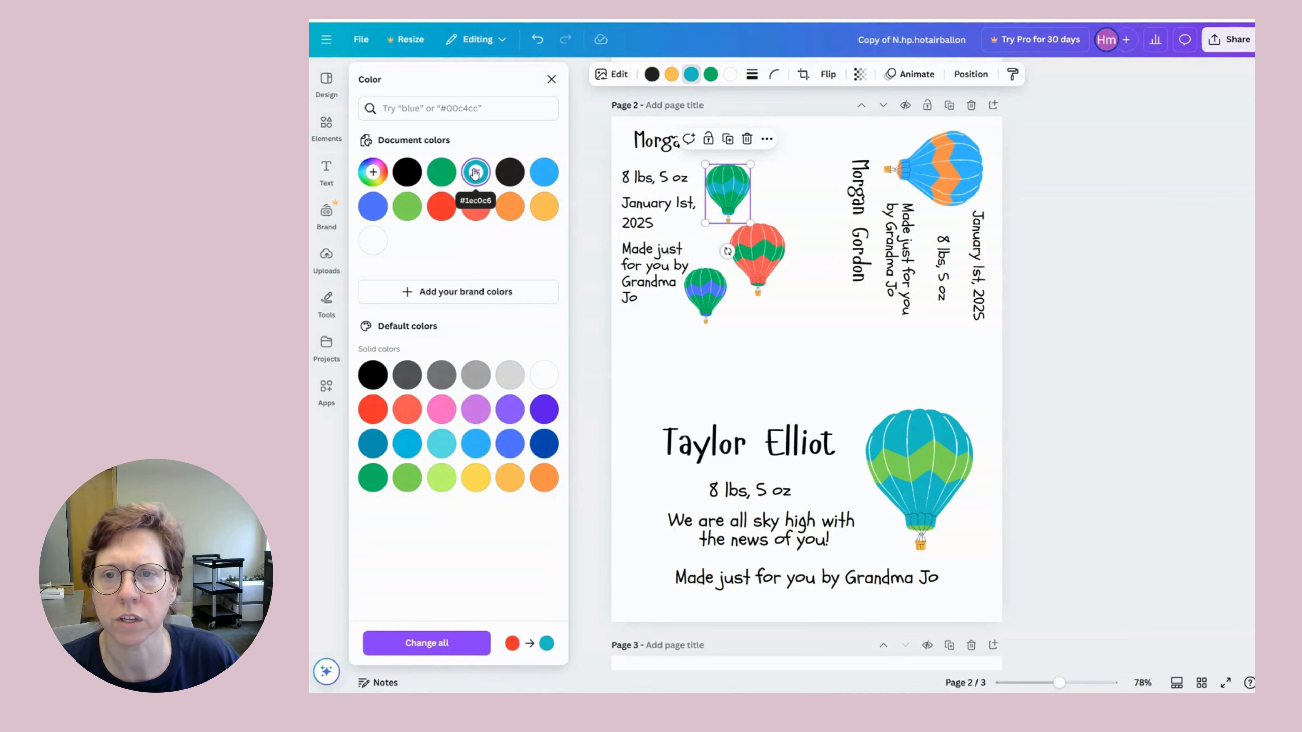
click(546, 173)
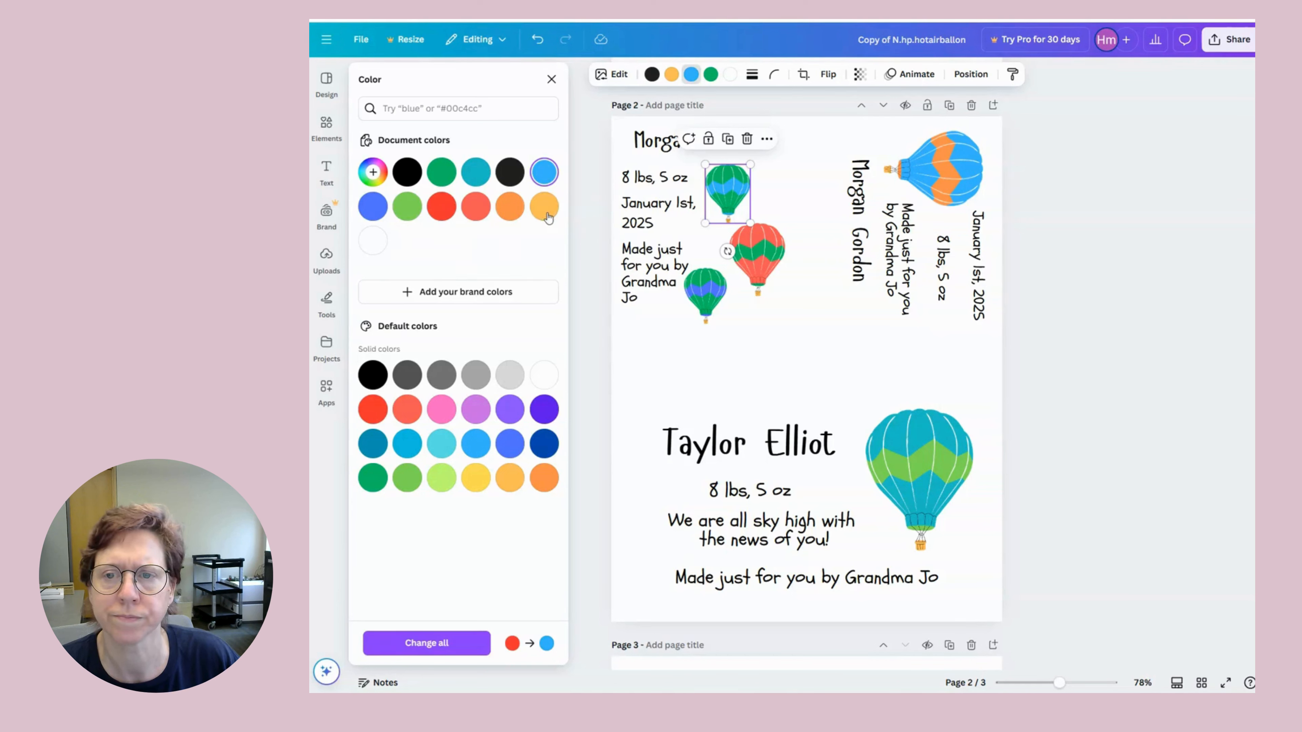
click(546, 215)
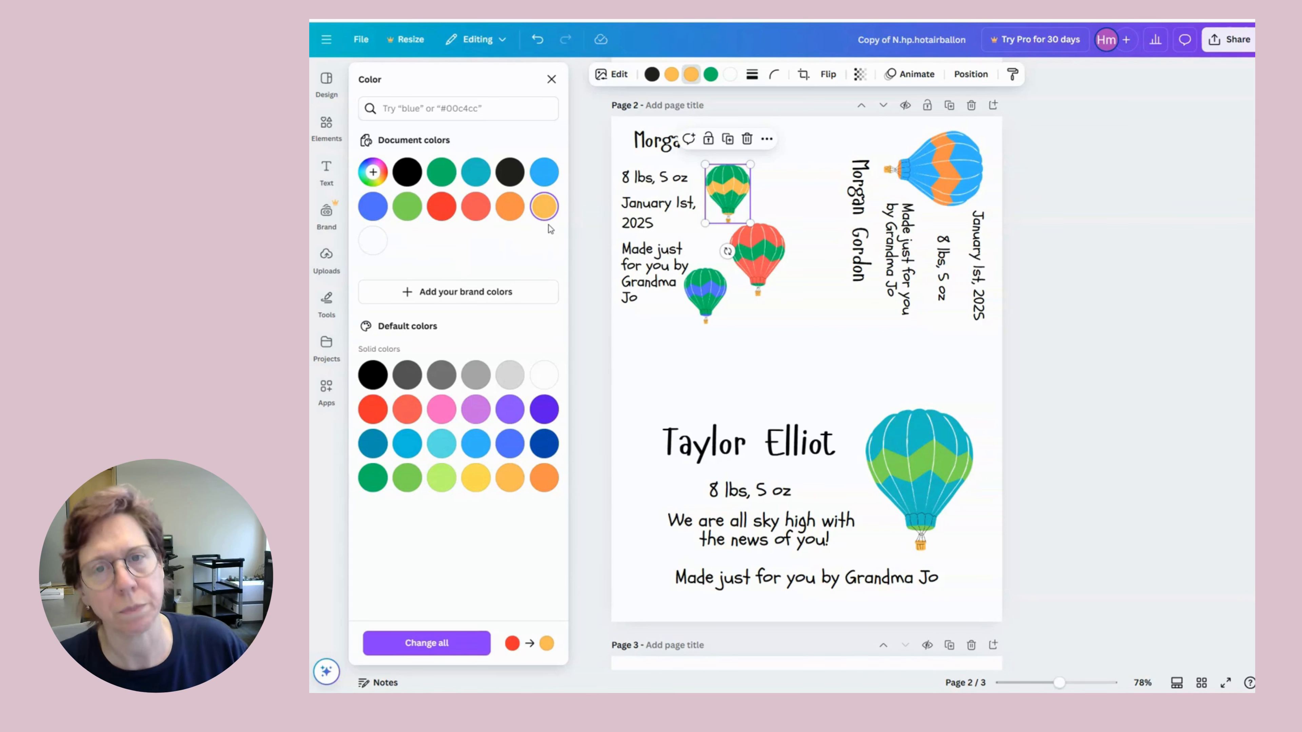
Turn the balloon's green panels blue and change its black part to orange.
click(672, 80)
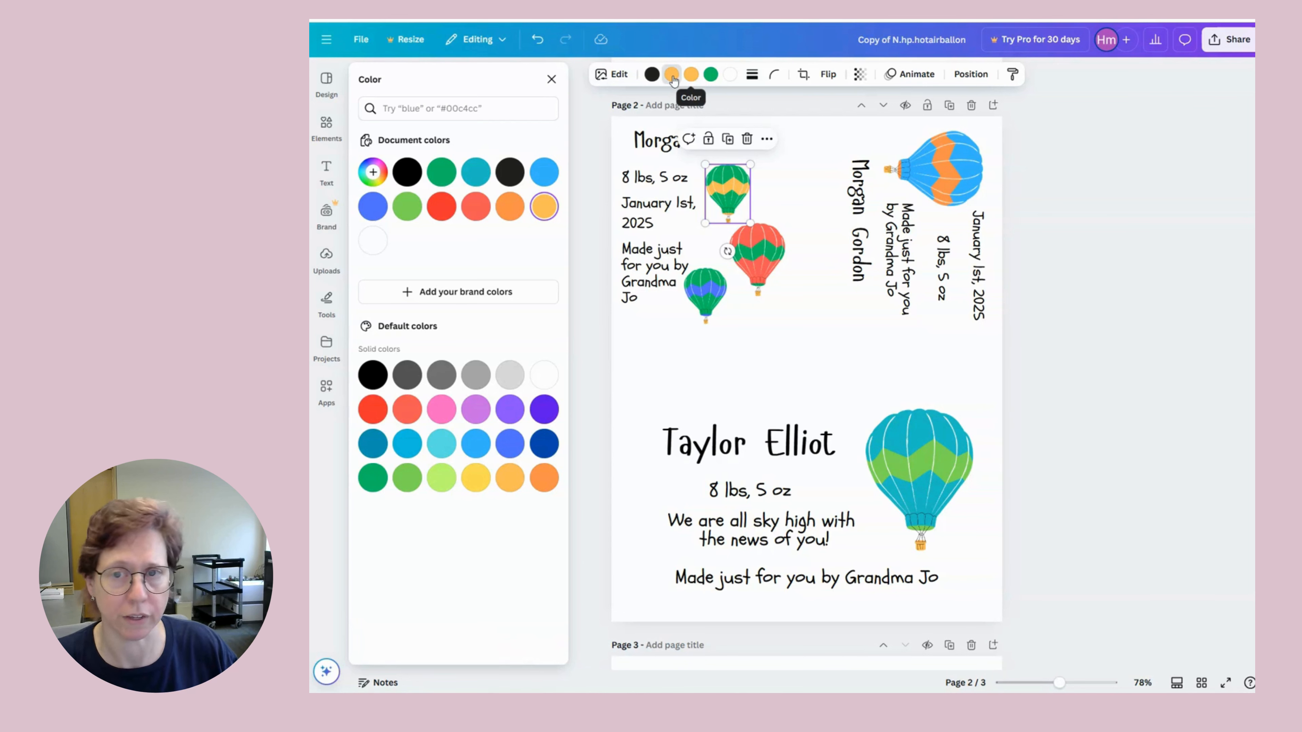
click(406, 173)
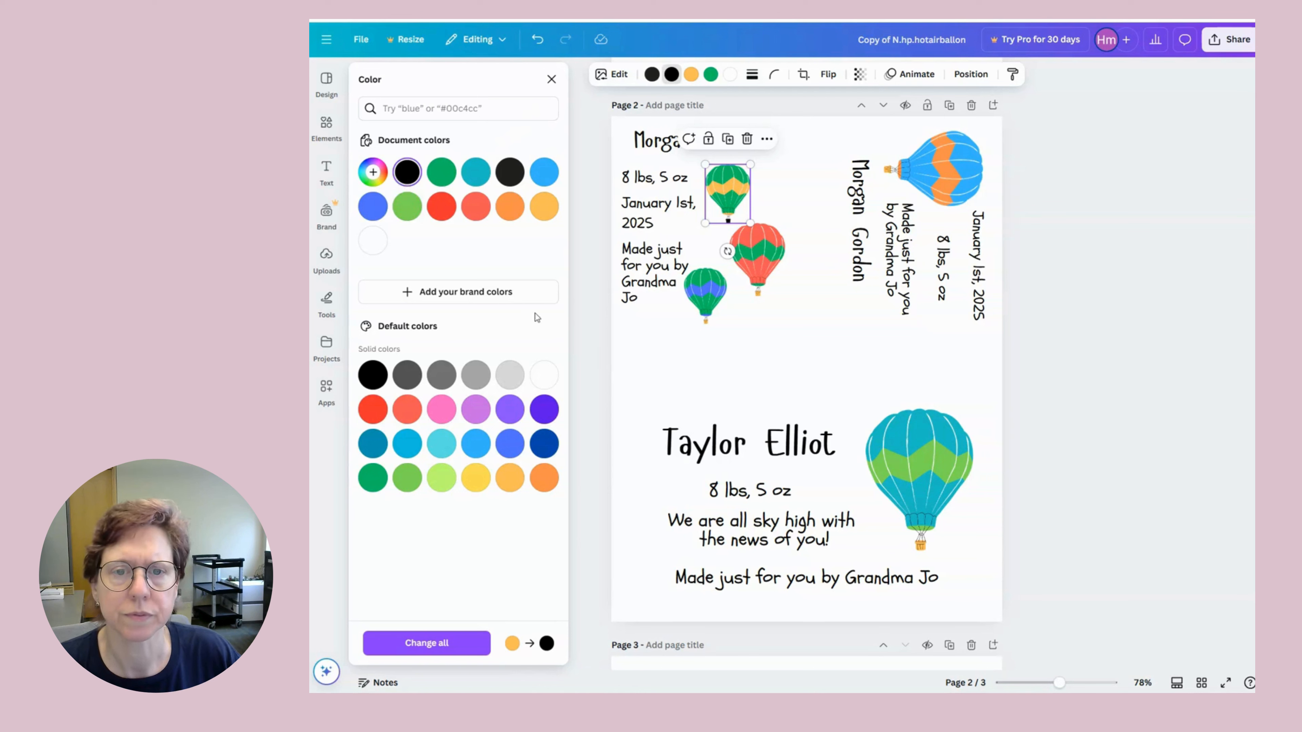
click(711, 74)
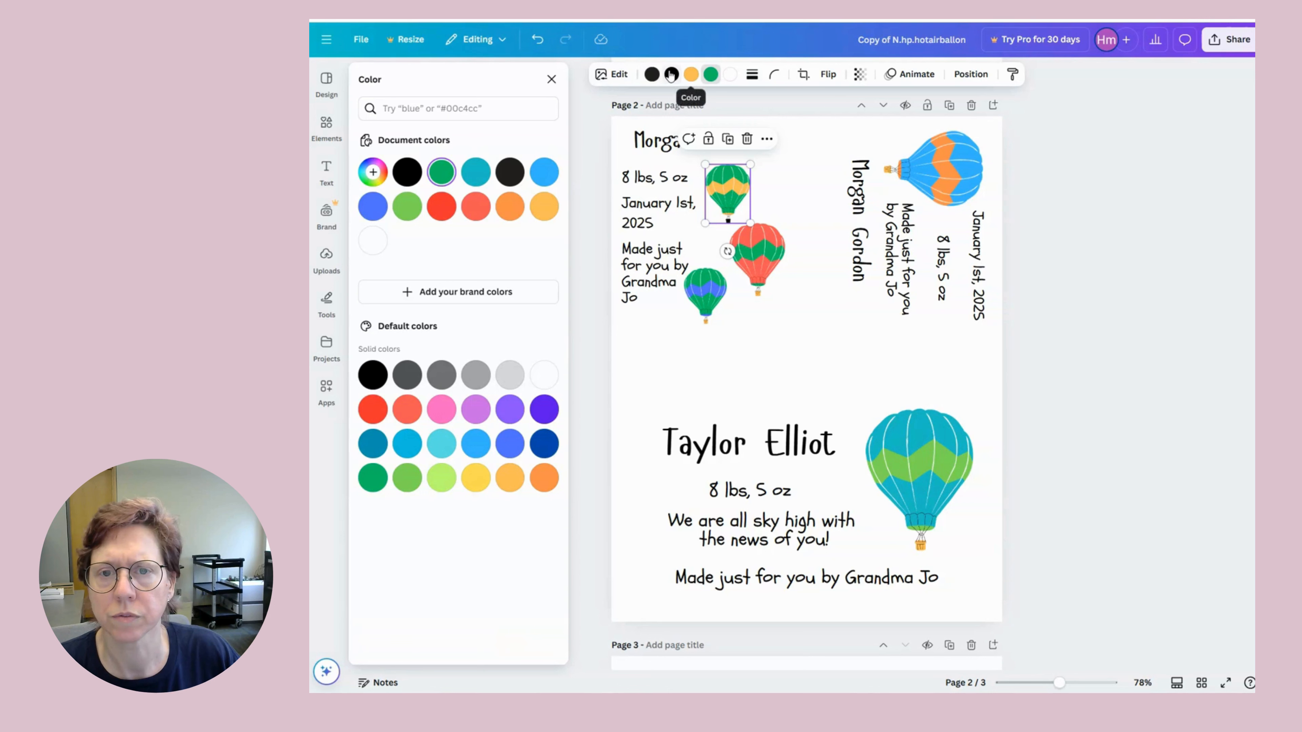
click(374, 209)
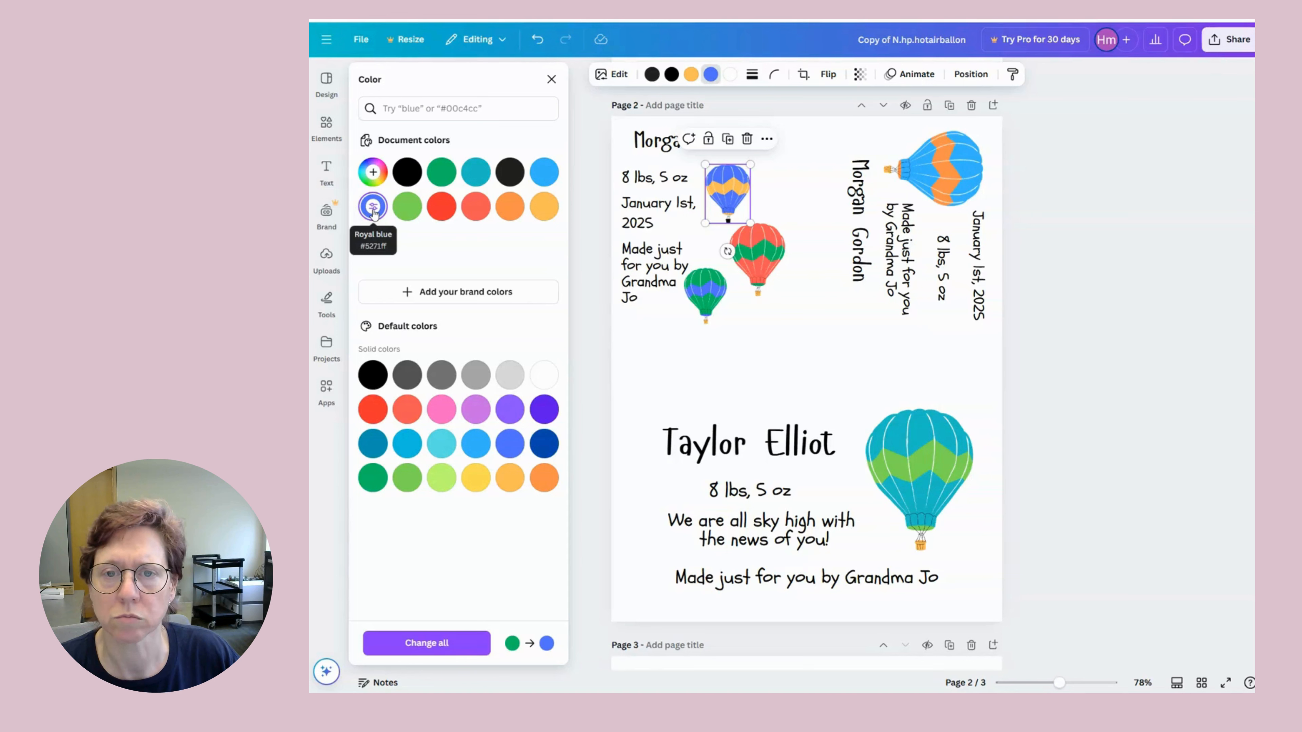
click(651, 74)
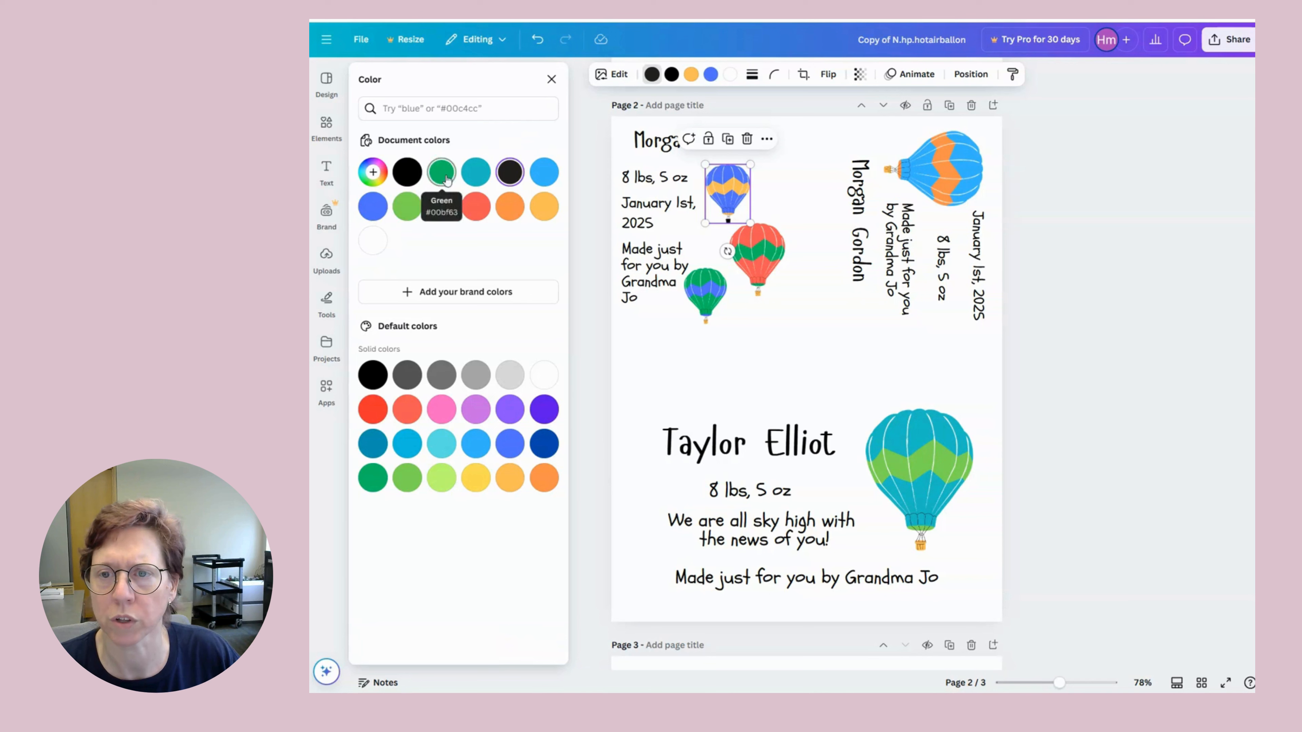
click(545, 206)
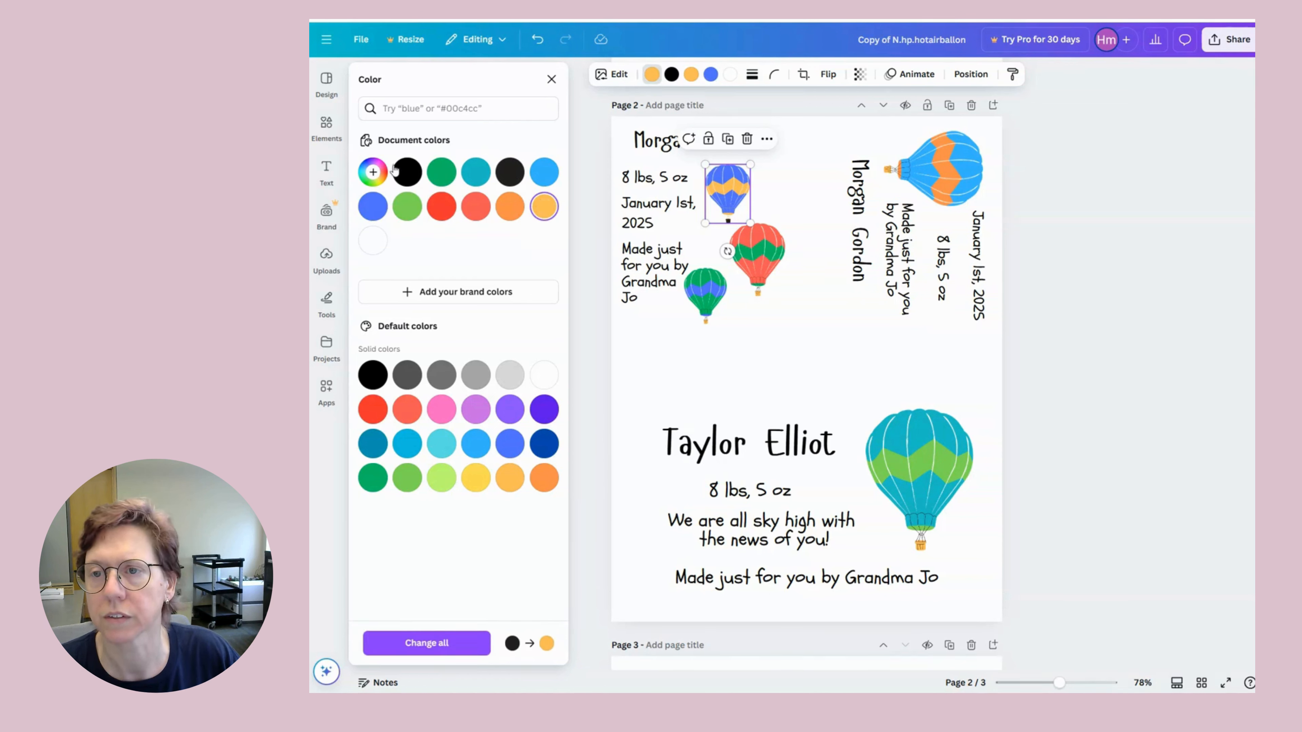
click(406, 172)
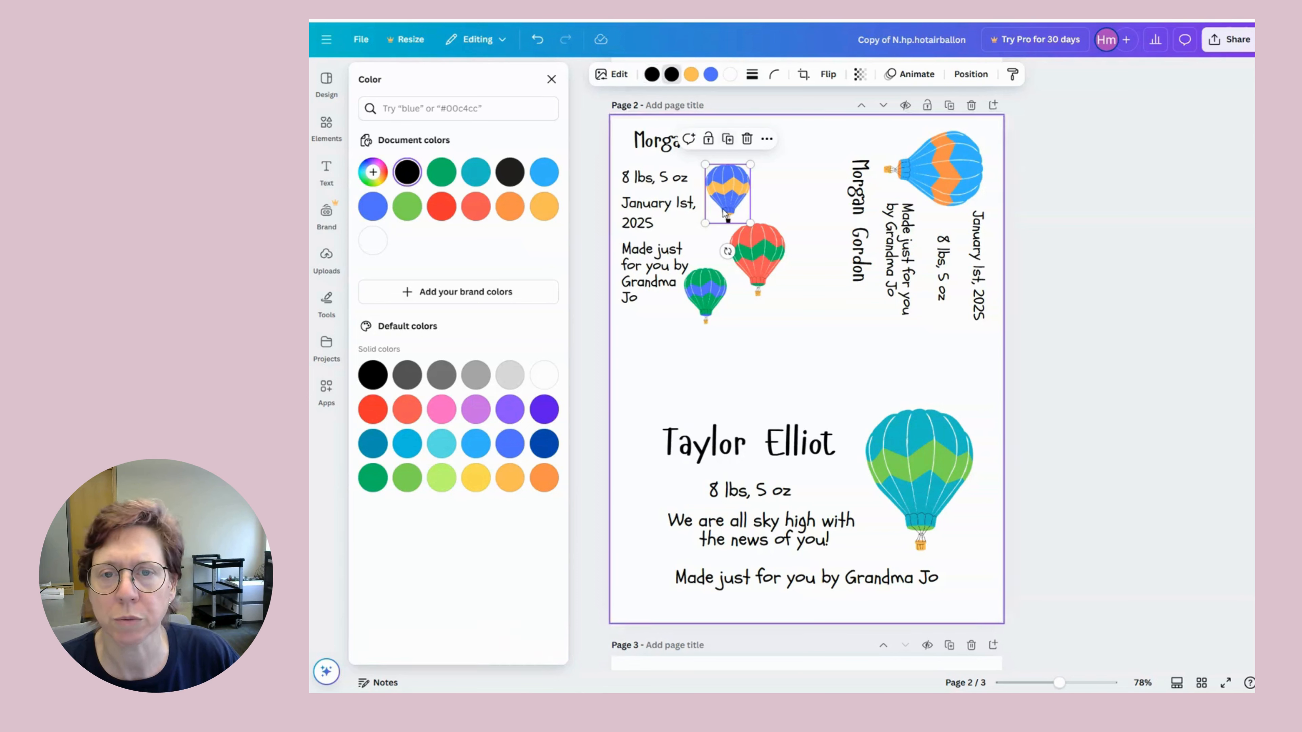
click(542, 207)
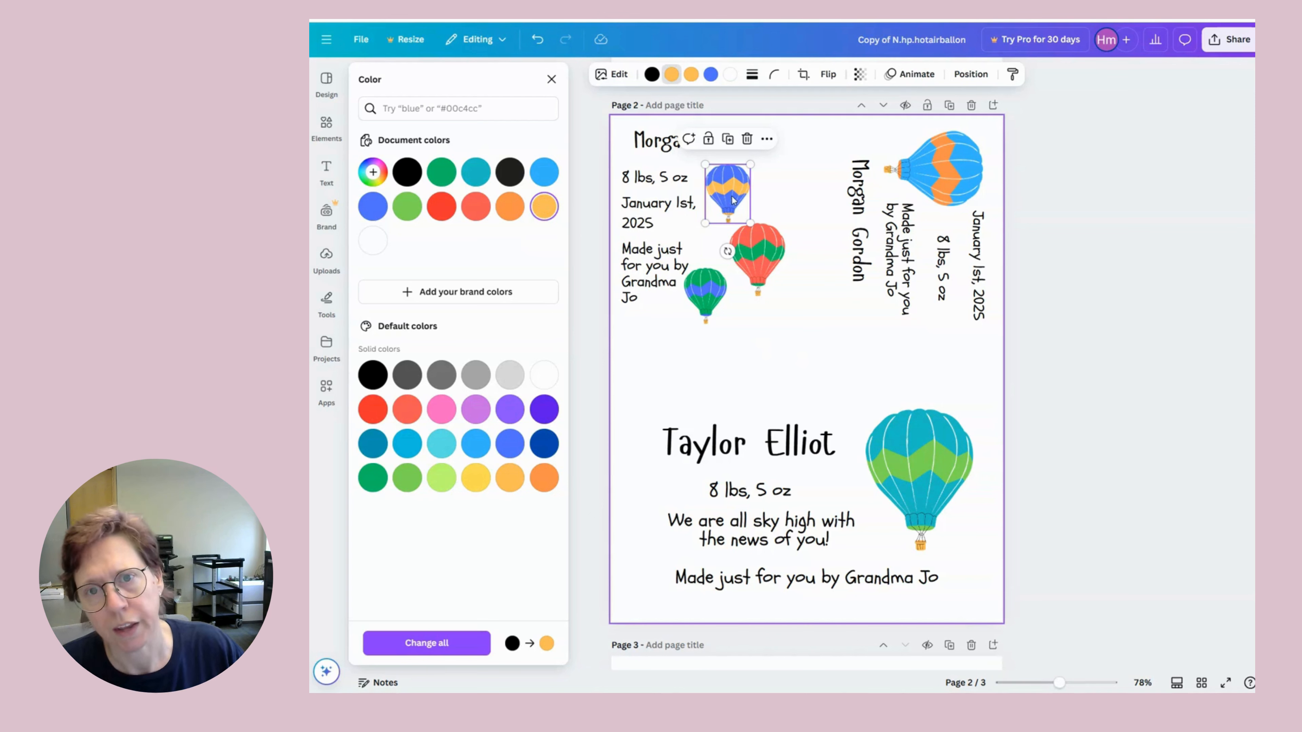
Deselect the recoloured balloon, select both balloons together, then clear the selection.
key(Escape)
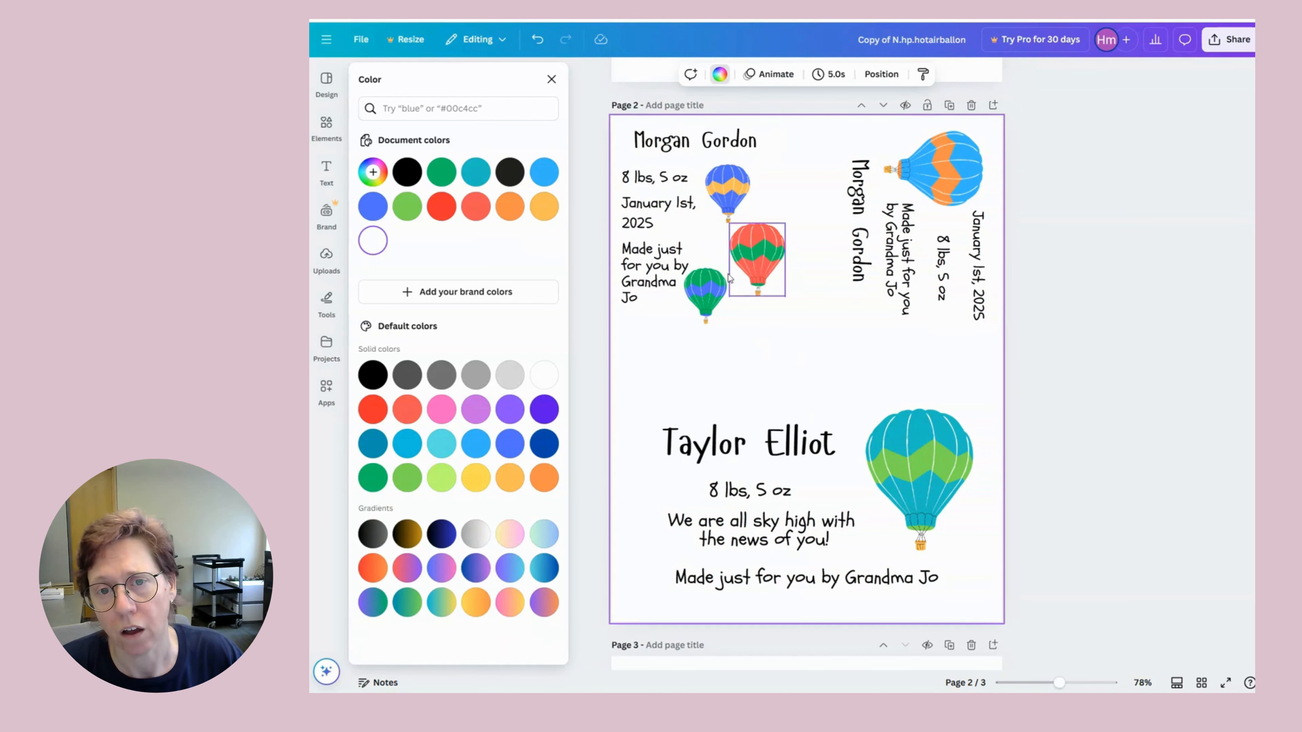
click(727, 190)
shift+click(757, 258)
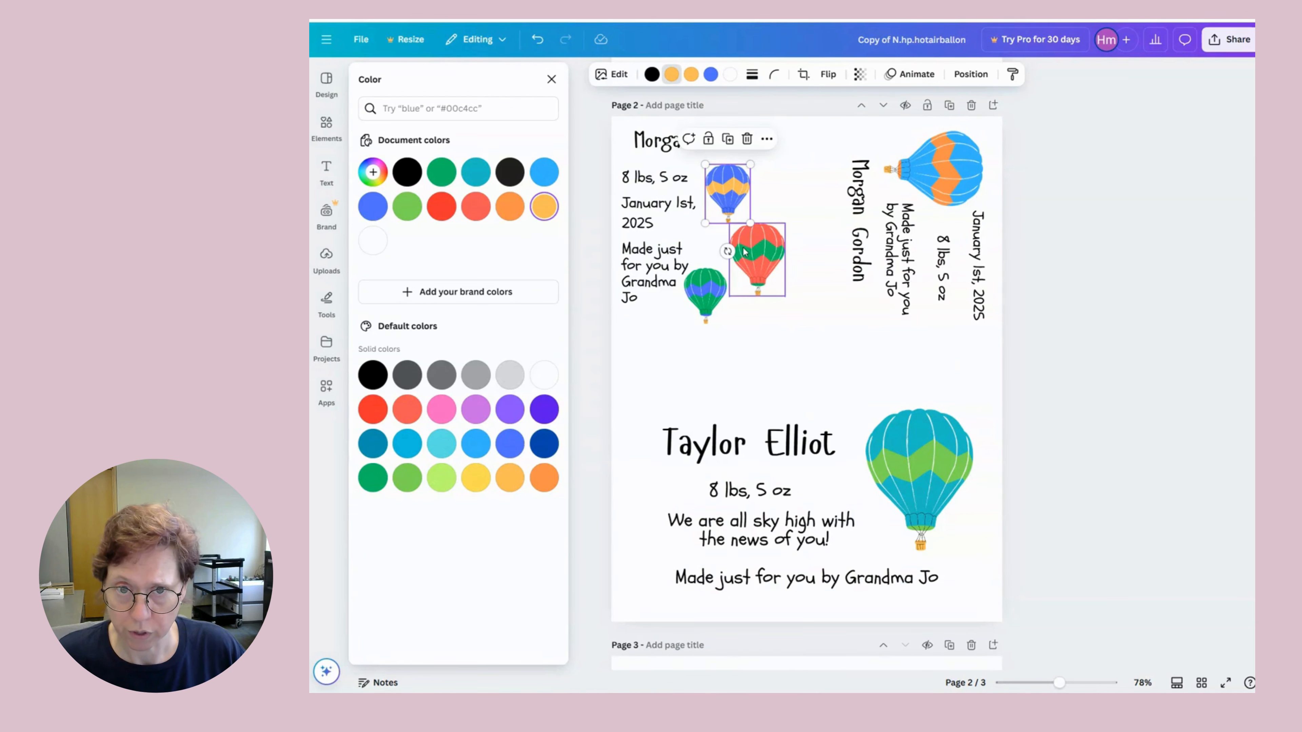
shift+click(760, 259)
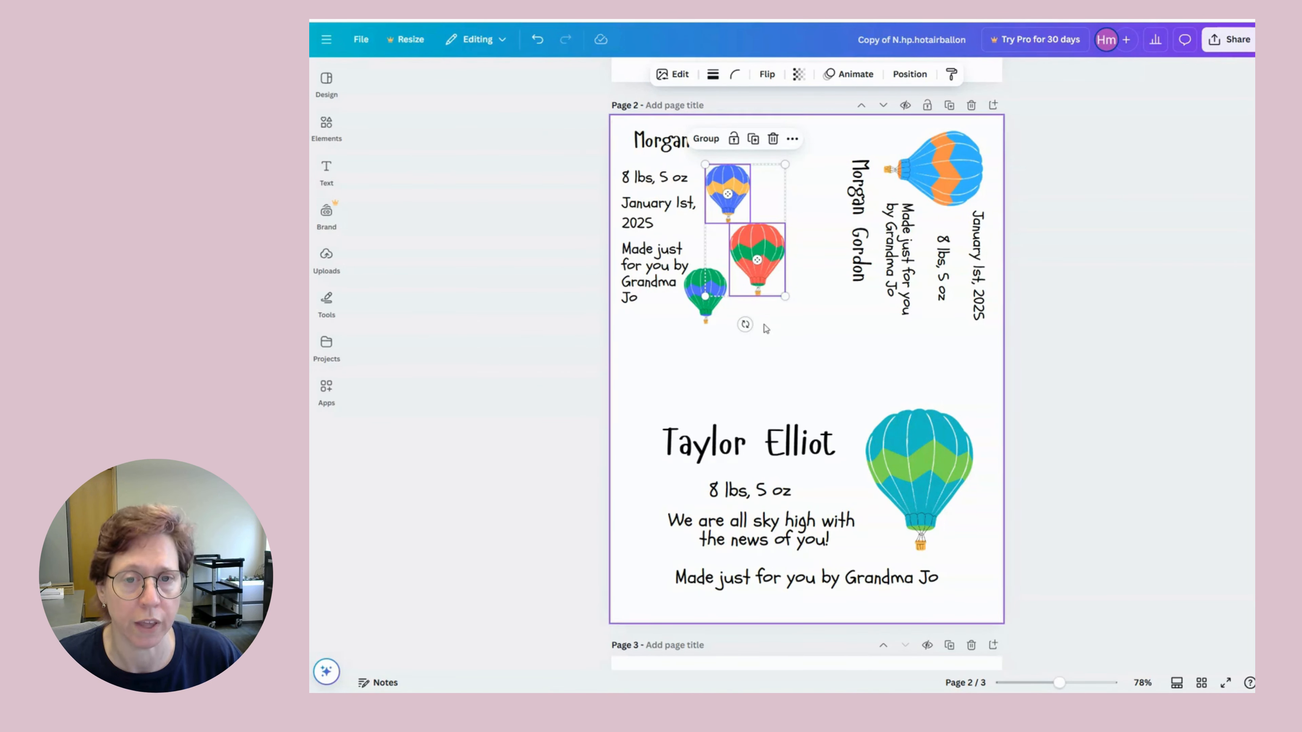
click(763, 363)
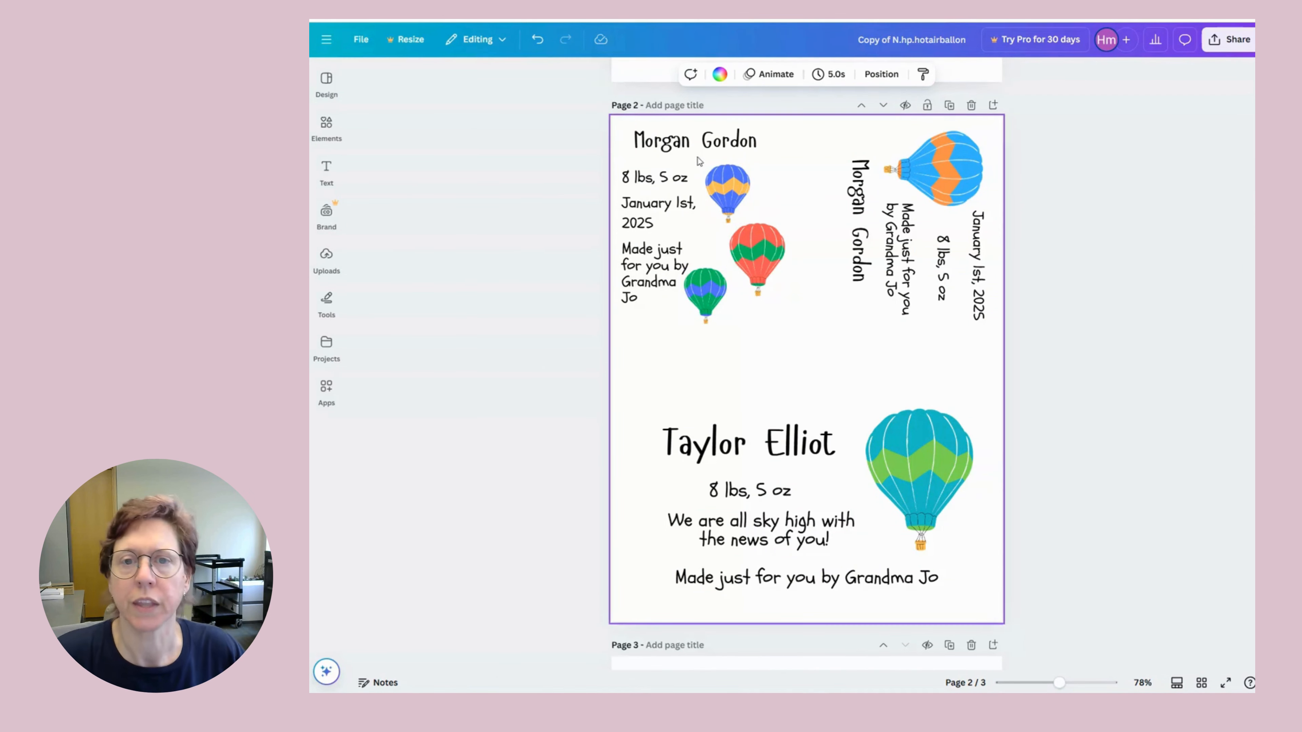
Undo five recent edits so the small balloon's red middle stripe returns.
click(537, 41)
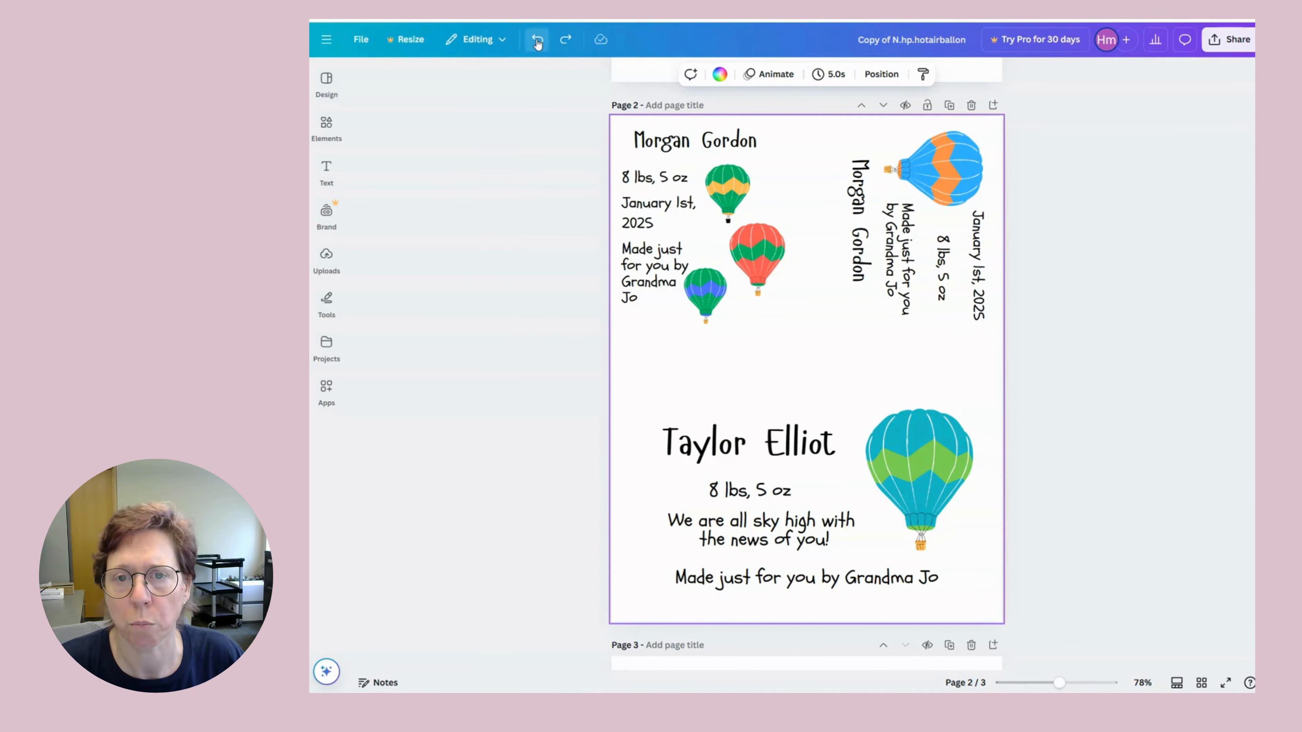
click(537, 41)
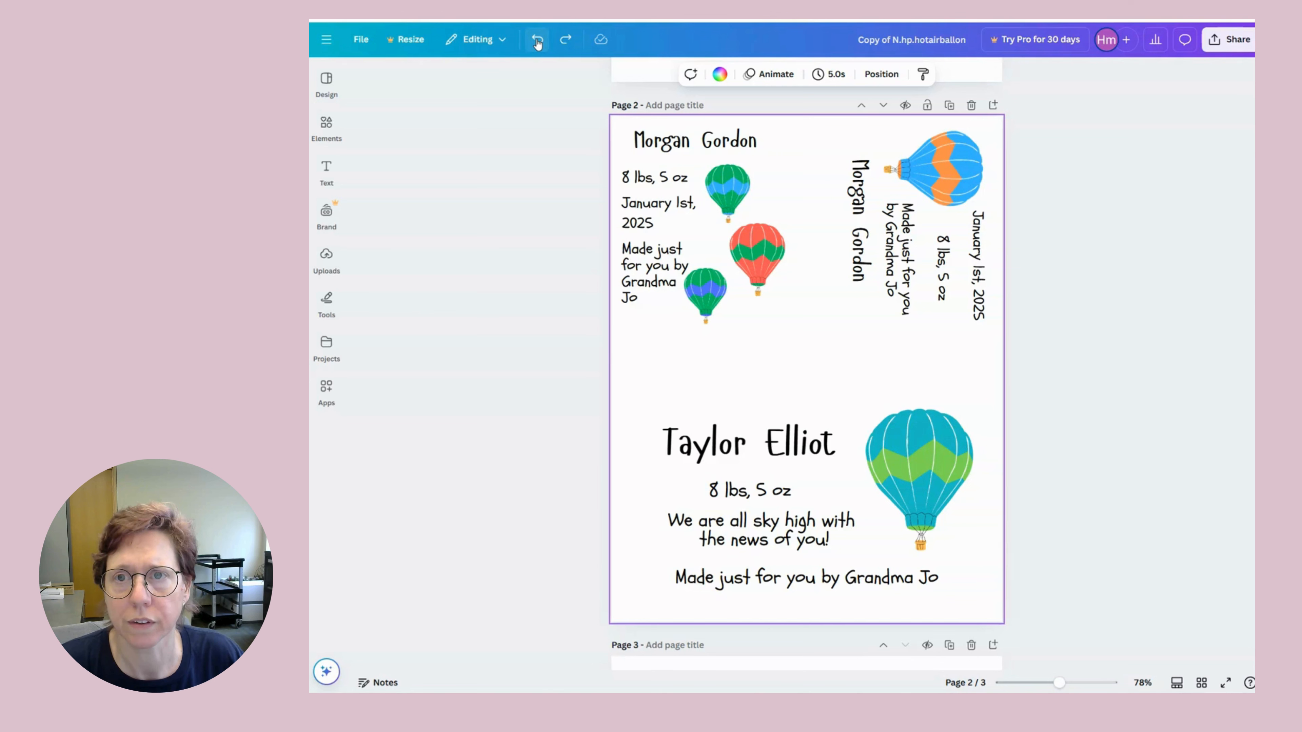
click(537, 41)
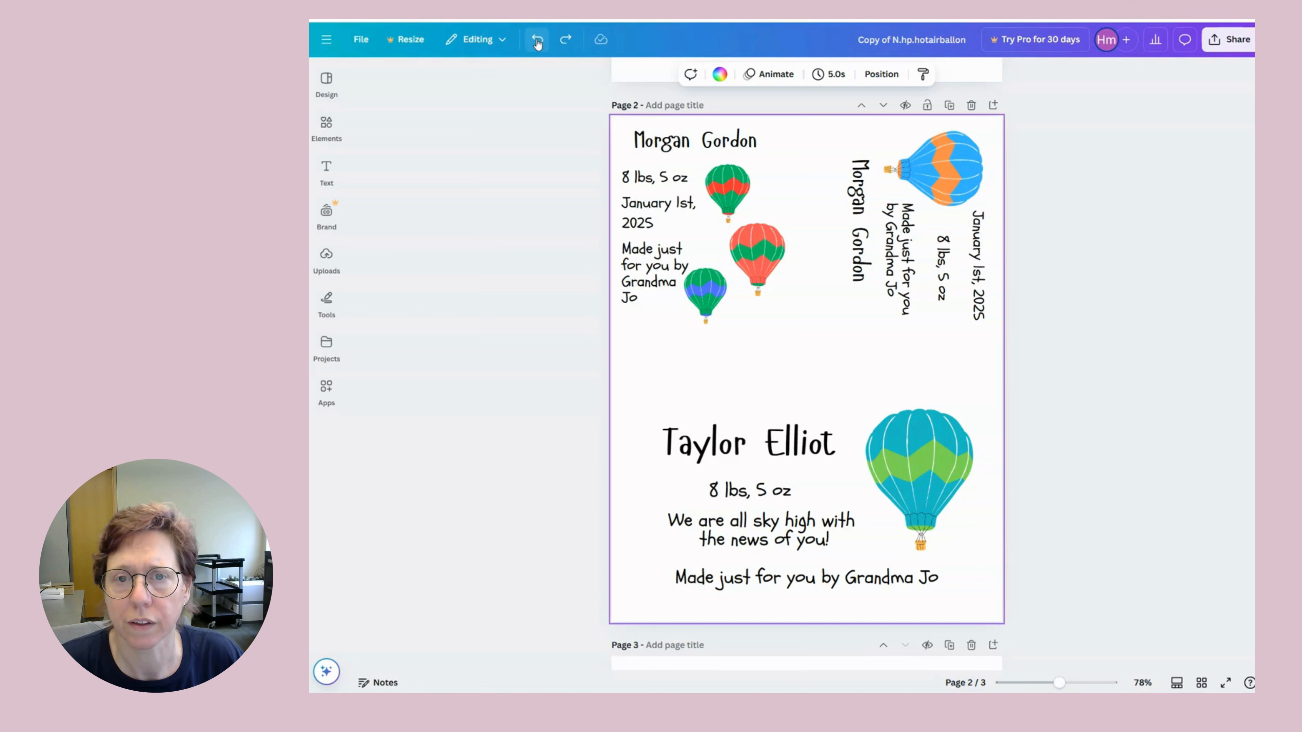
click(537, 41)
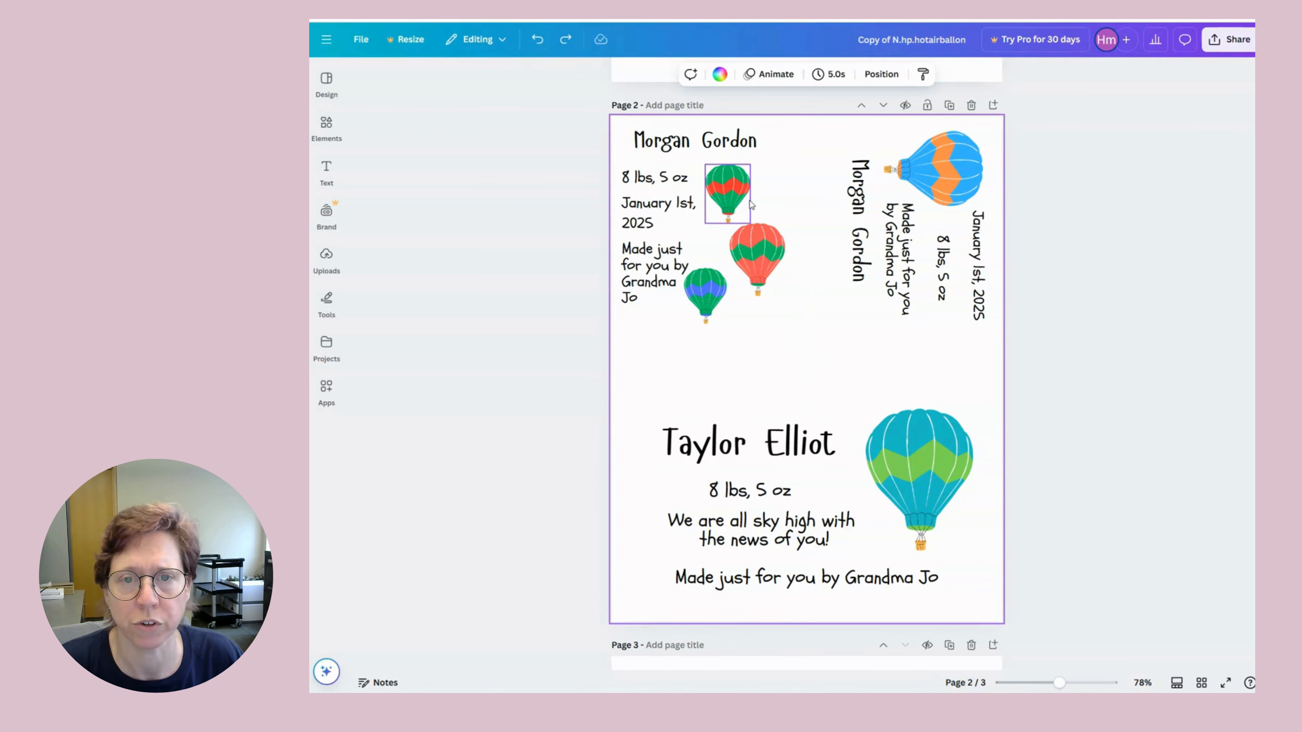
click(535, 41)
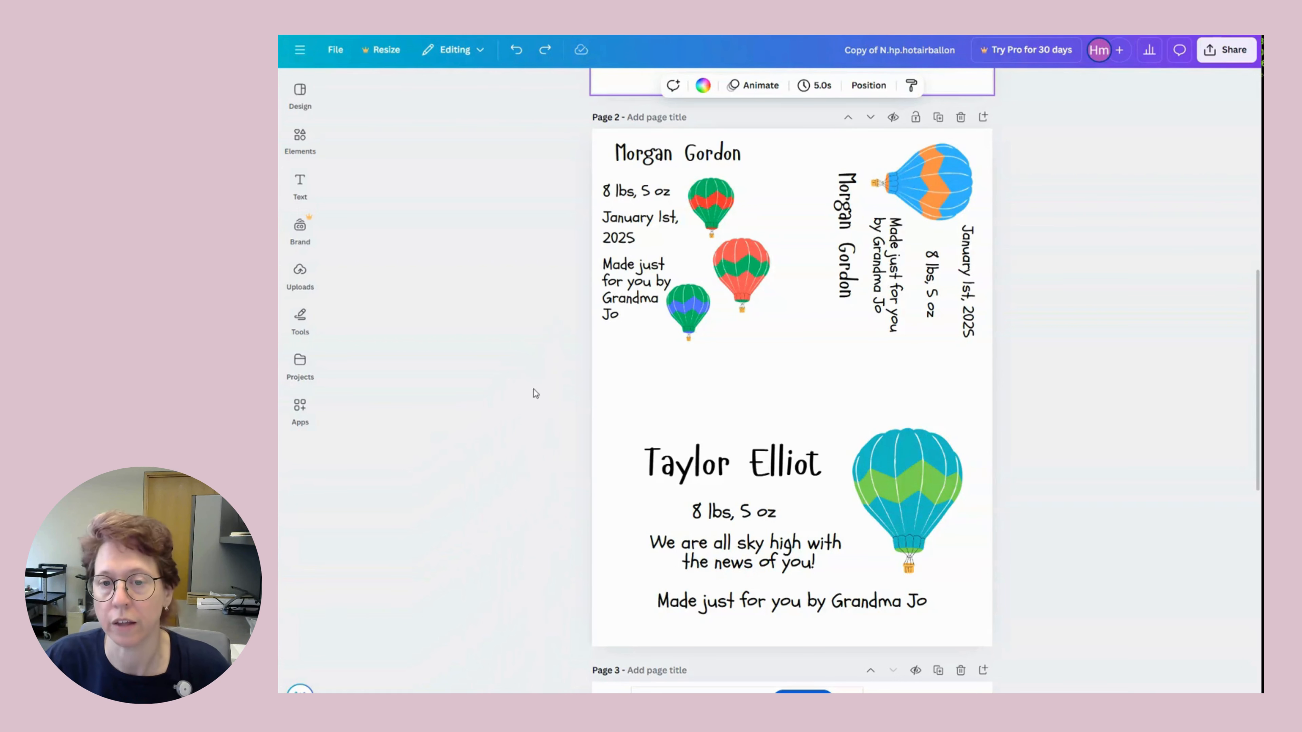
Select the baby's name heading and set its font size to 100.
scroll(583, 379, down, 5)
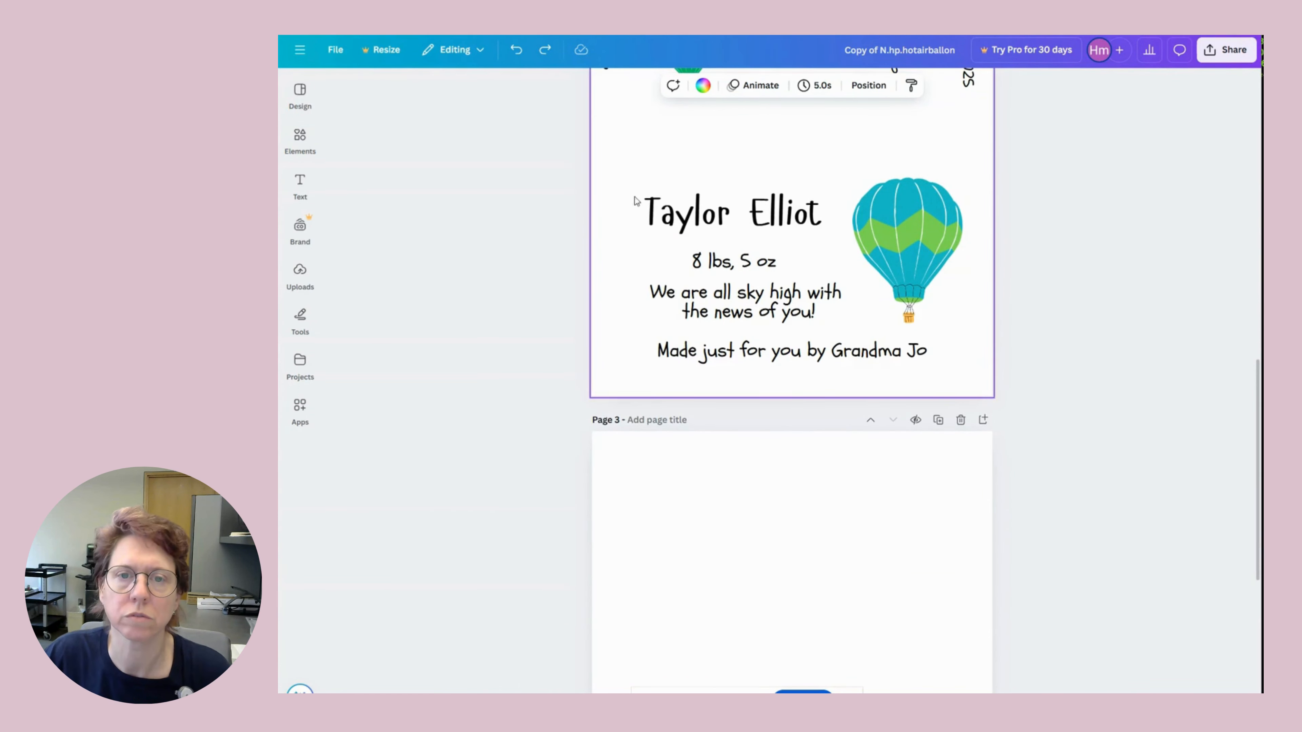
click(674, 219)
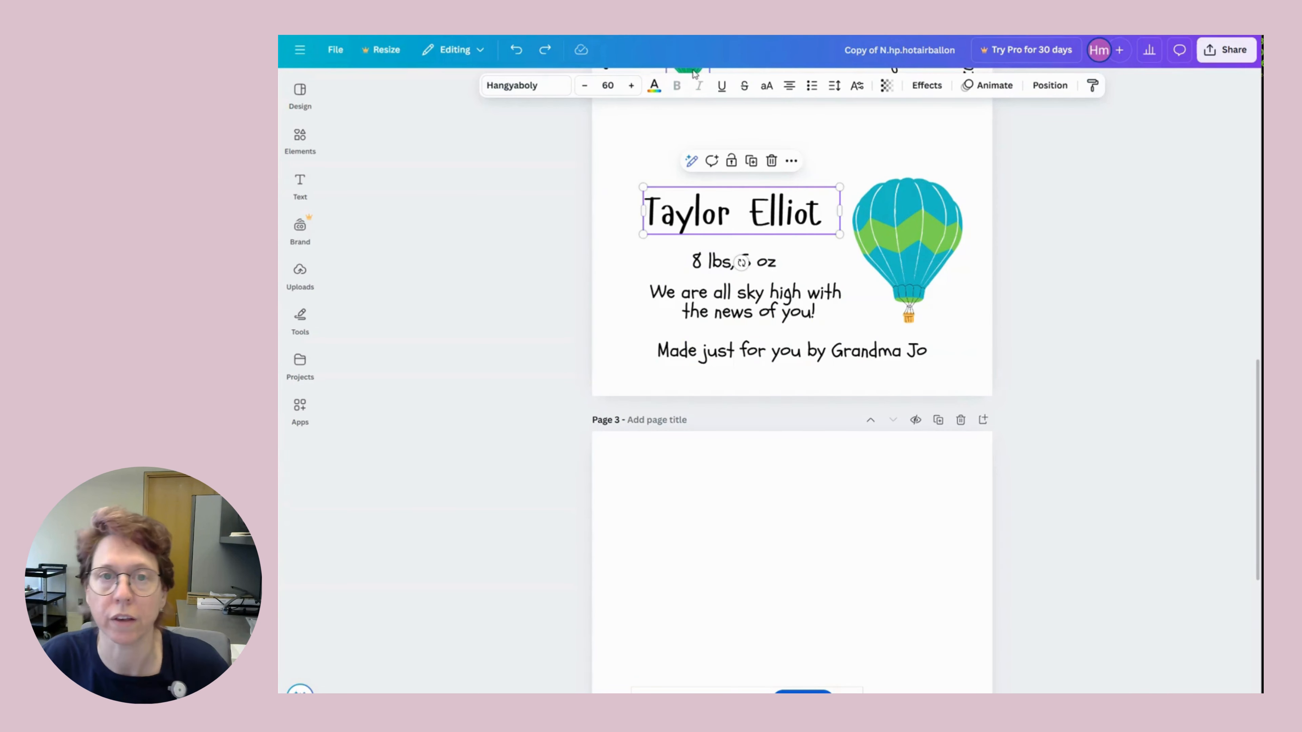
click(585, 87)
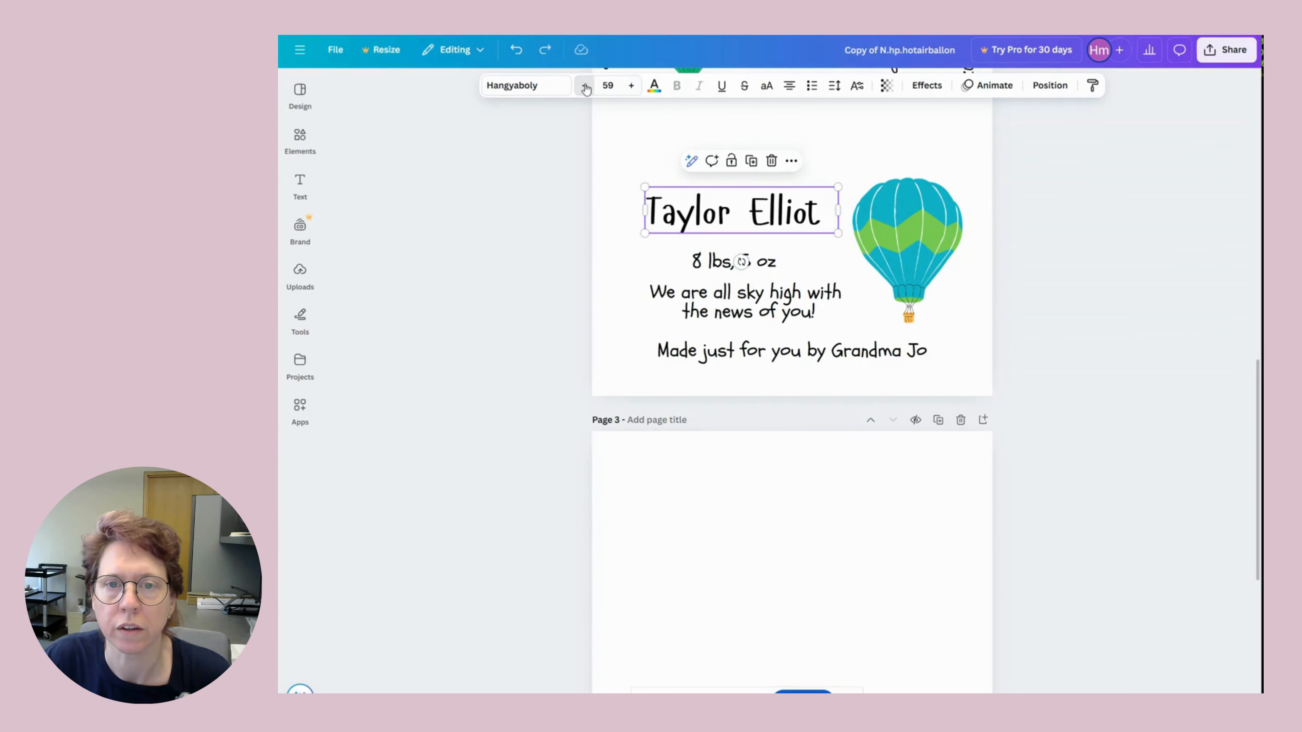
click(585, 86)
click(585, 87)
click(585, 86)
click(585, 86)
click(585, 86)
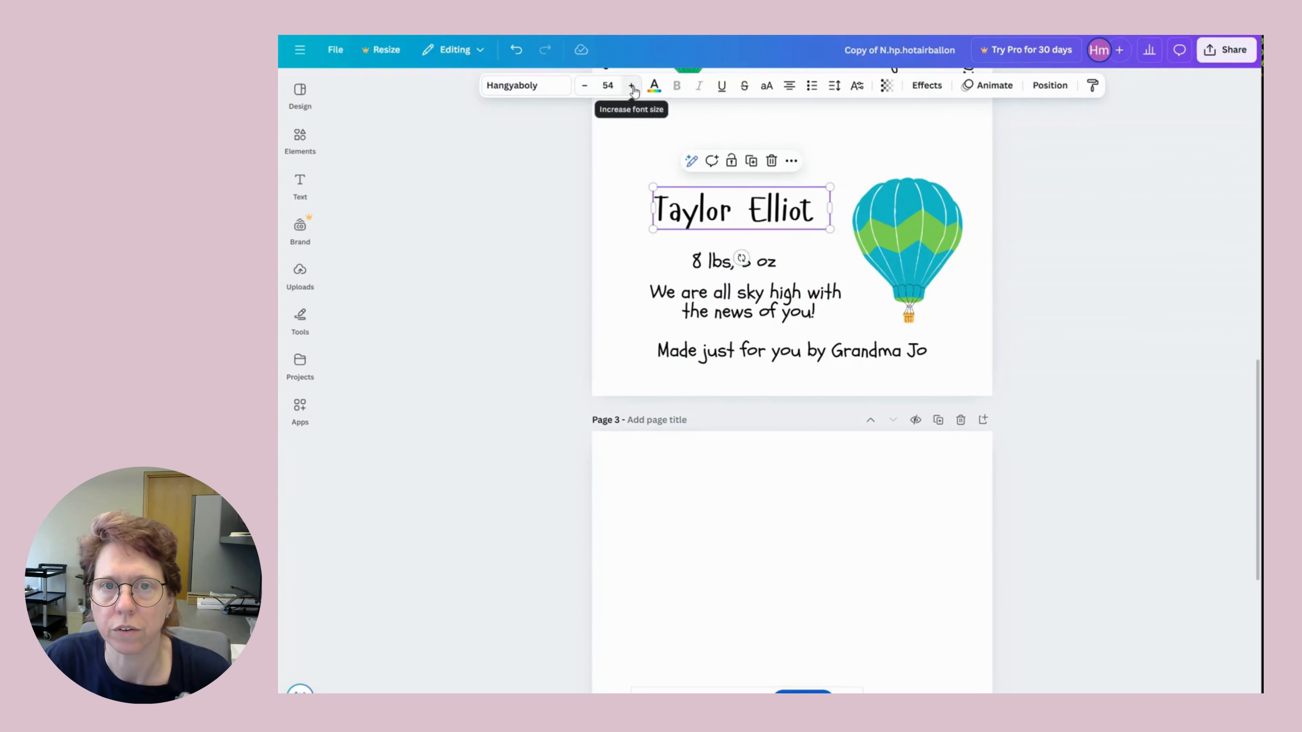
click(632, 87)
click(632, 86)
click(632, 86)
click(632, 86)
click(632, 87)
click(632, 86)
click(632, 86)
click(632, 86)
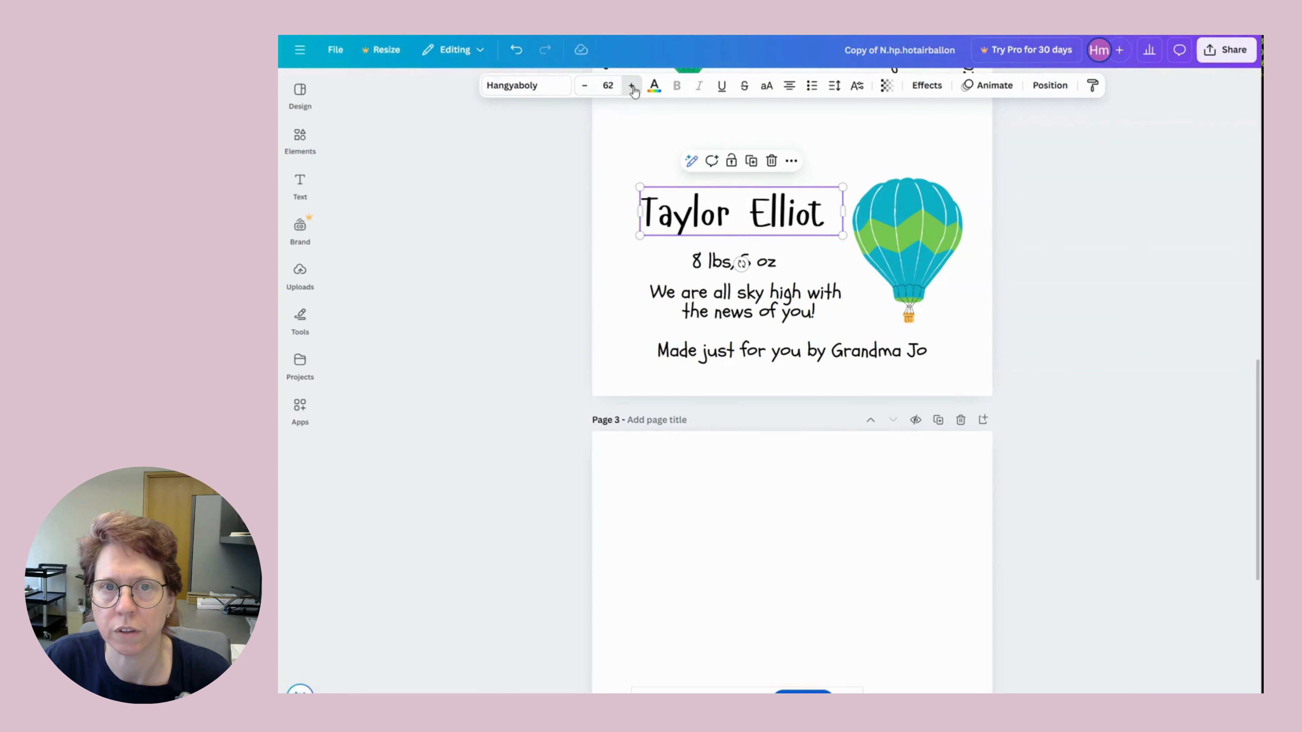
click(632, 86)
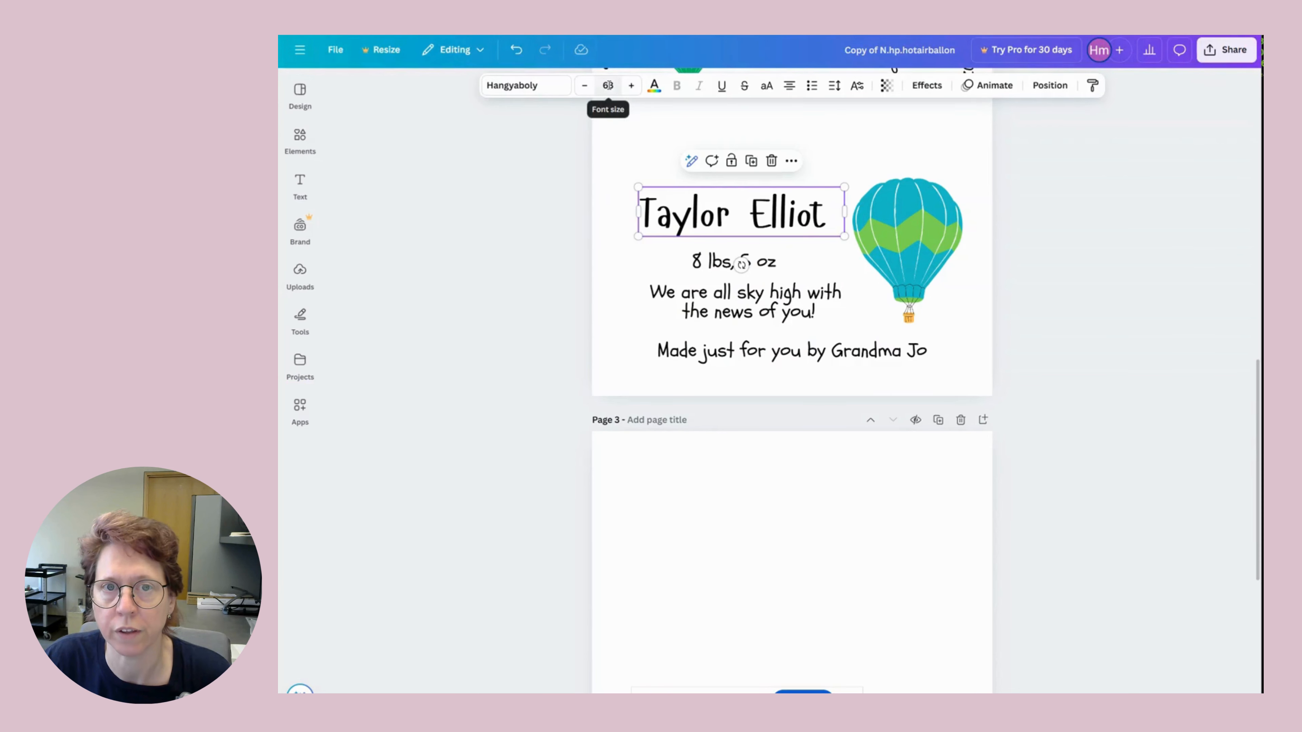
click(608, 86)
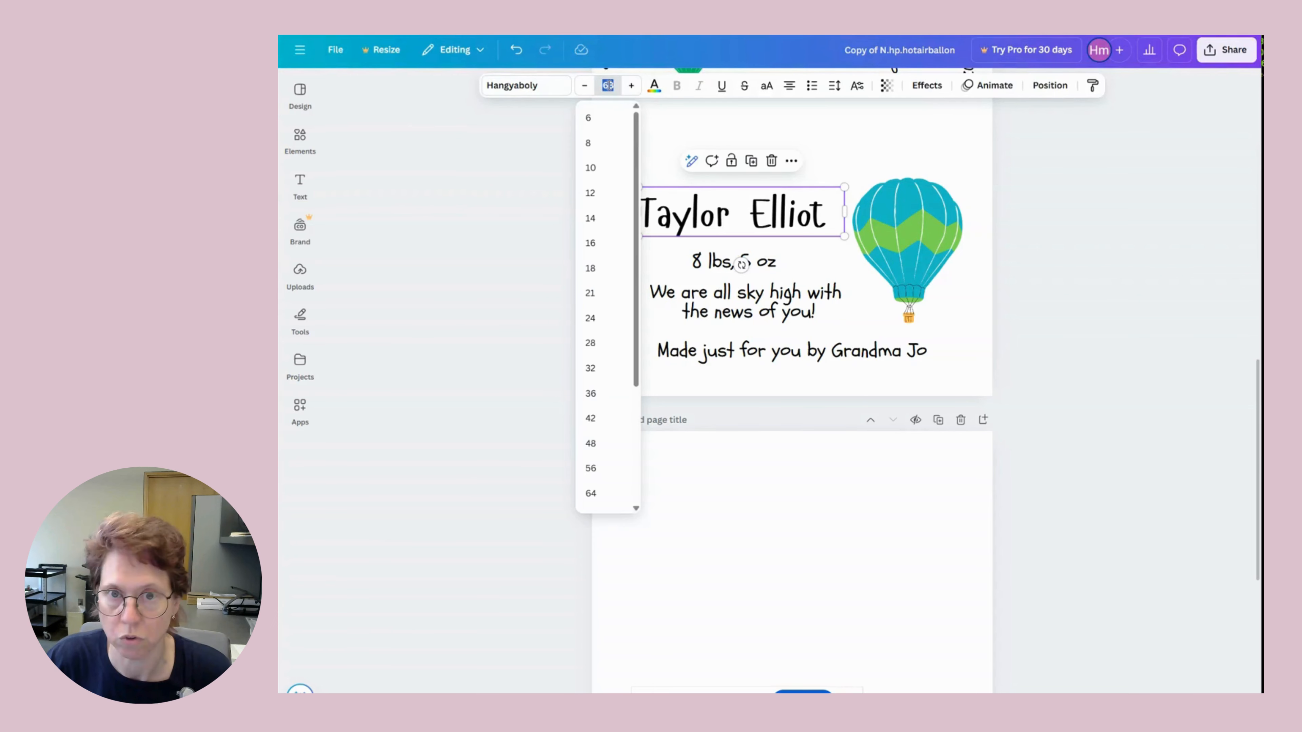
text(100)
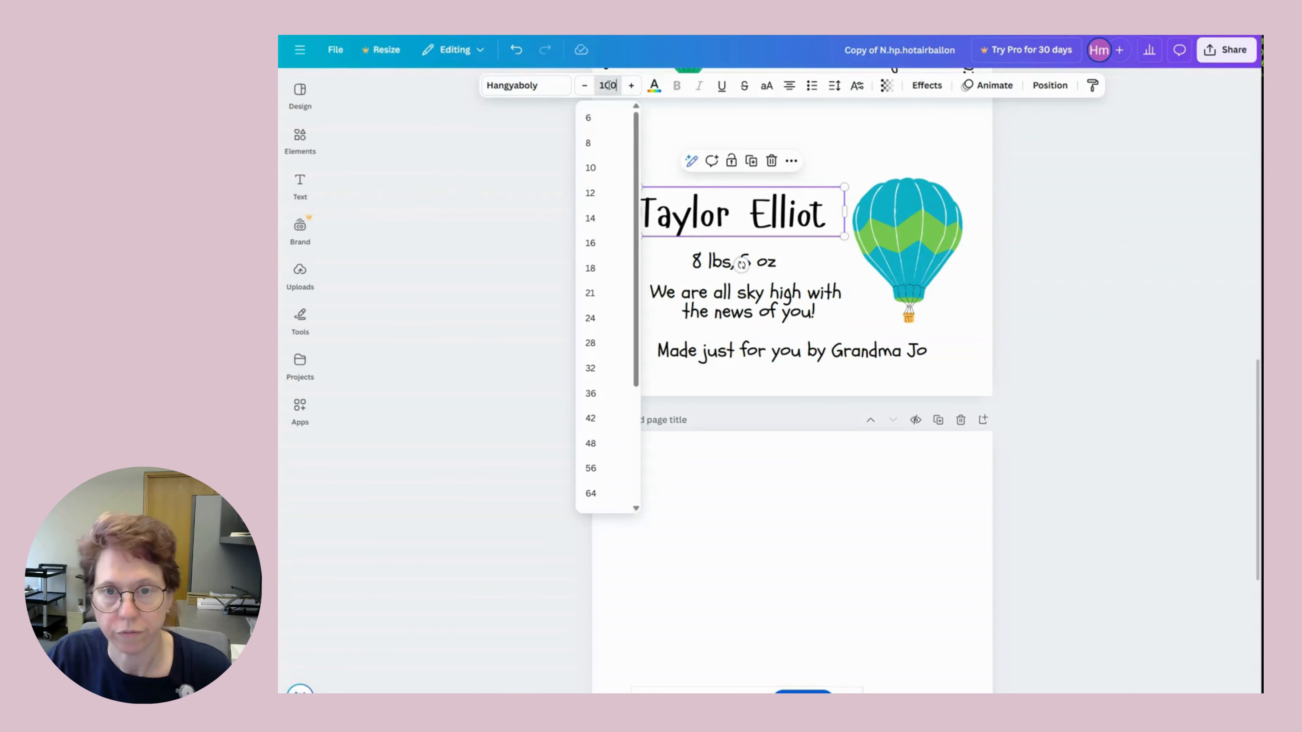
key(Return)
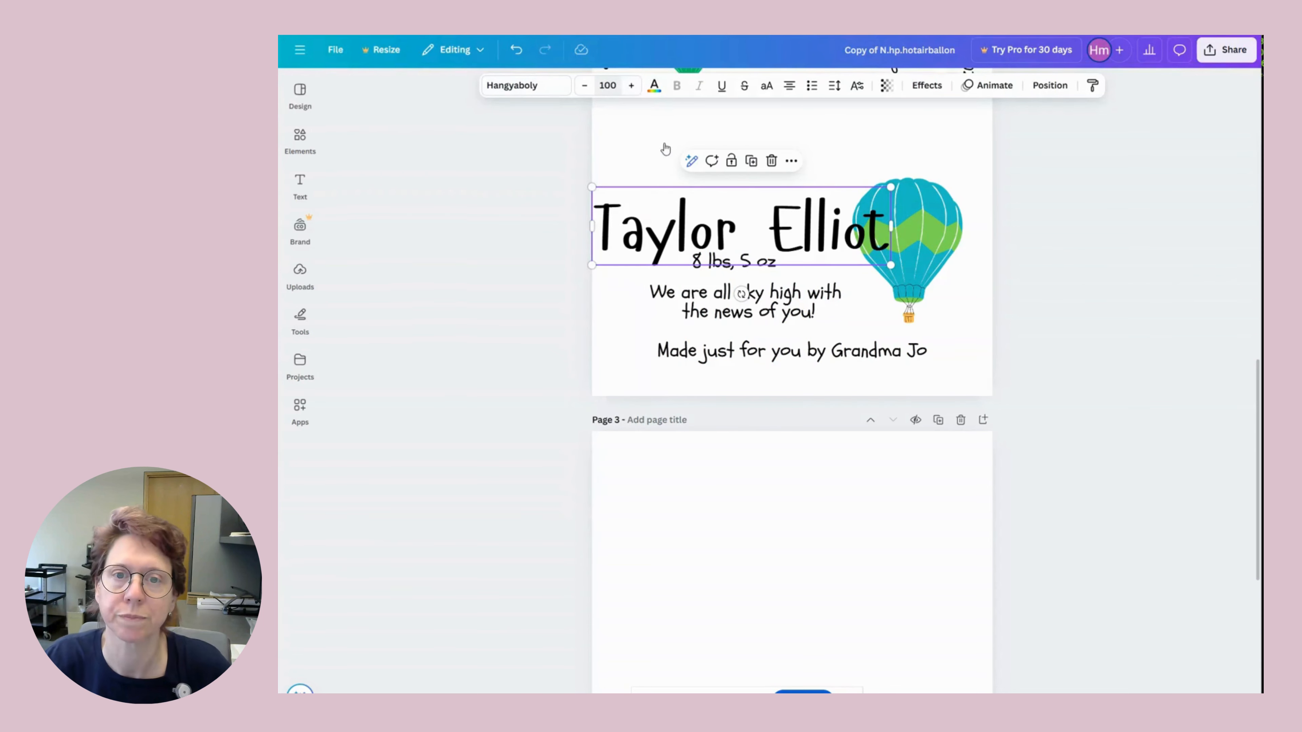
Move the name above the weight line, resize its box, and set font size 72.
drag(685, 211, 719, 167)
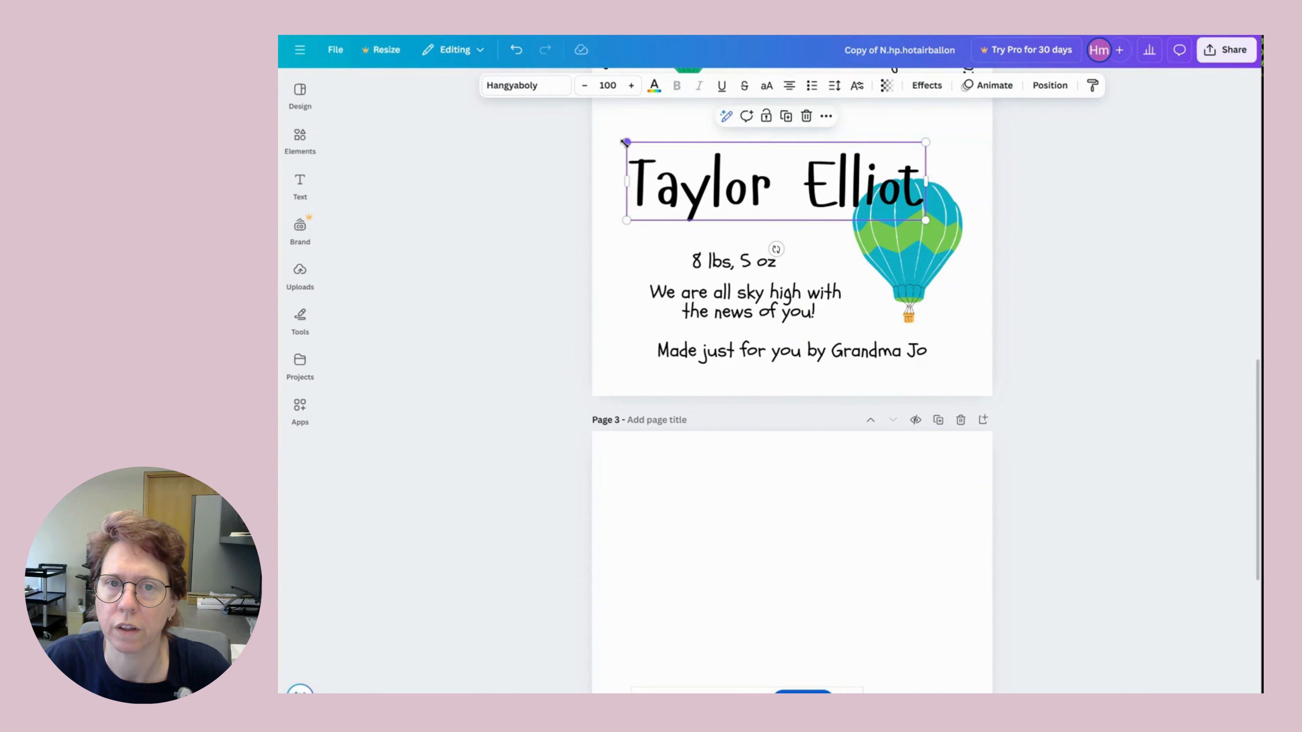
drag(637, 150, 688, 180)
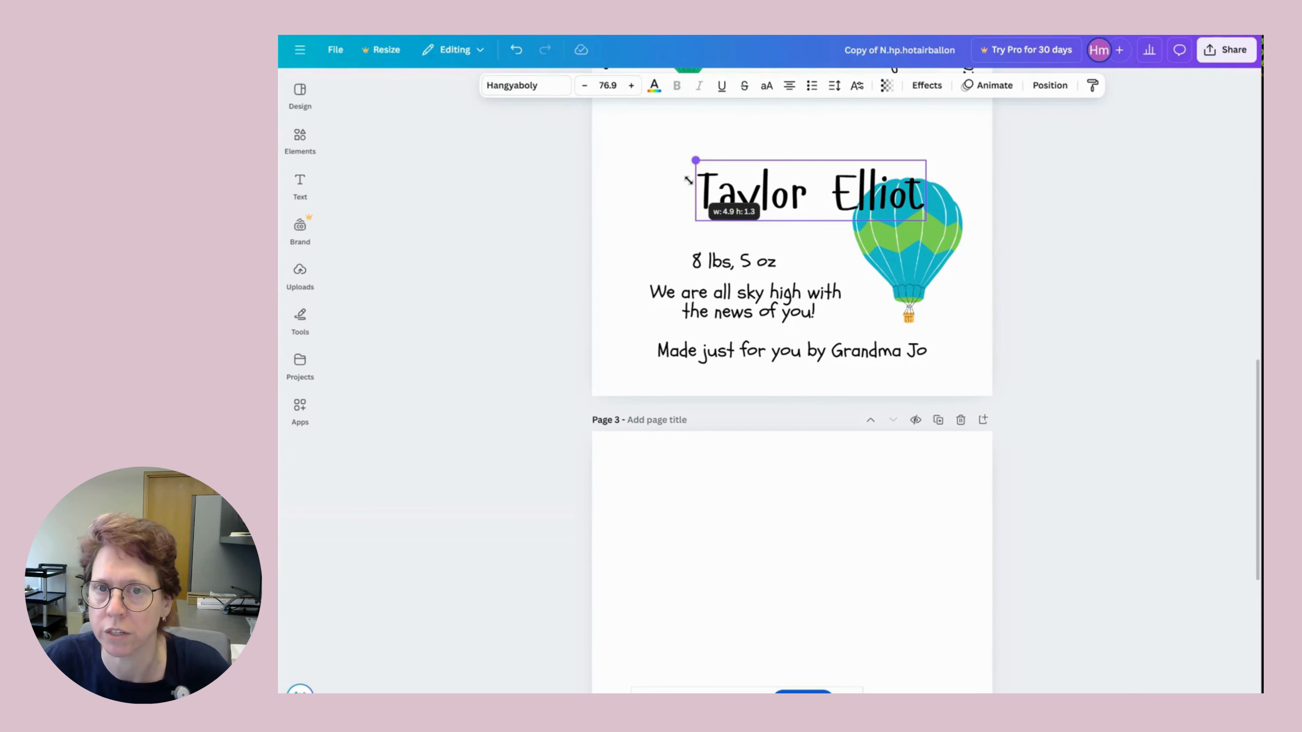
drag(688, 180, 674, 214)
click(585, 86)
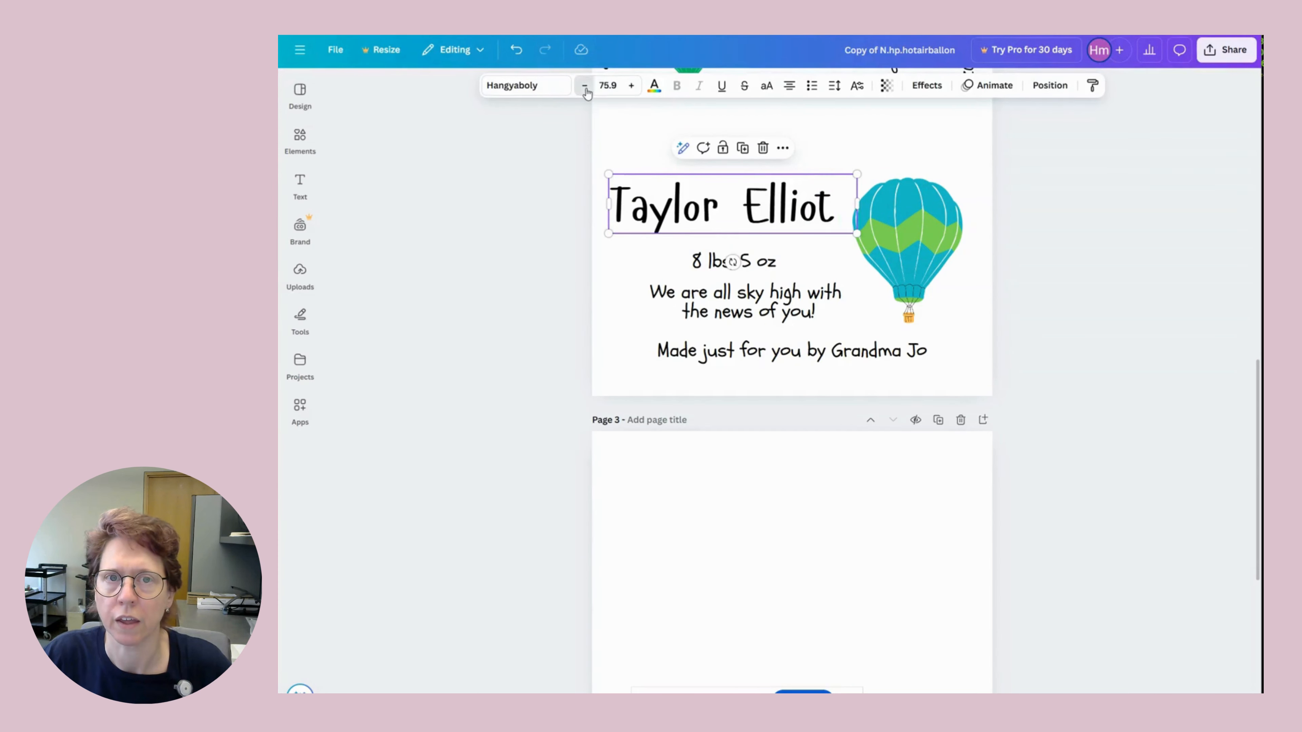
click(585, 86)
click(585, 86)
click(585, 86)
click(585, 86)
click(585, 86)
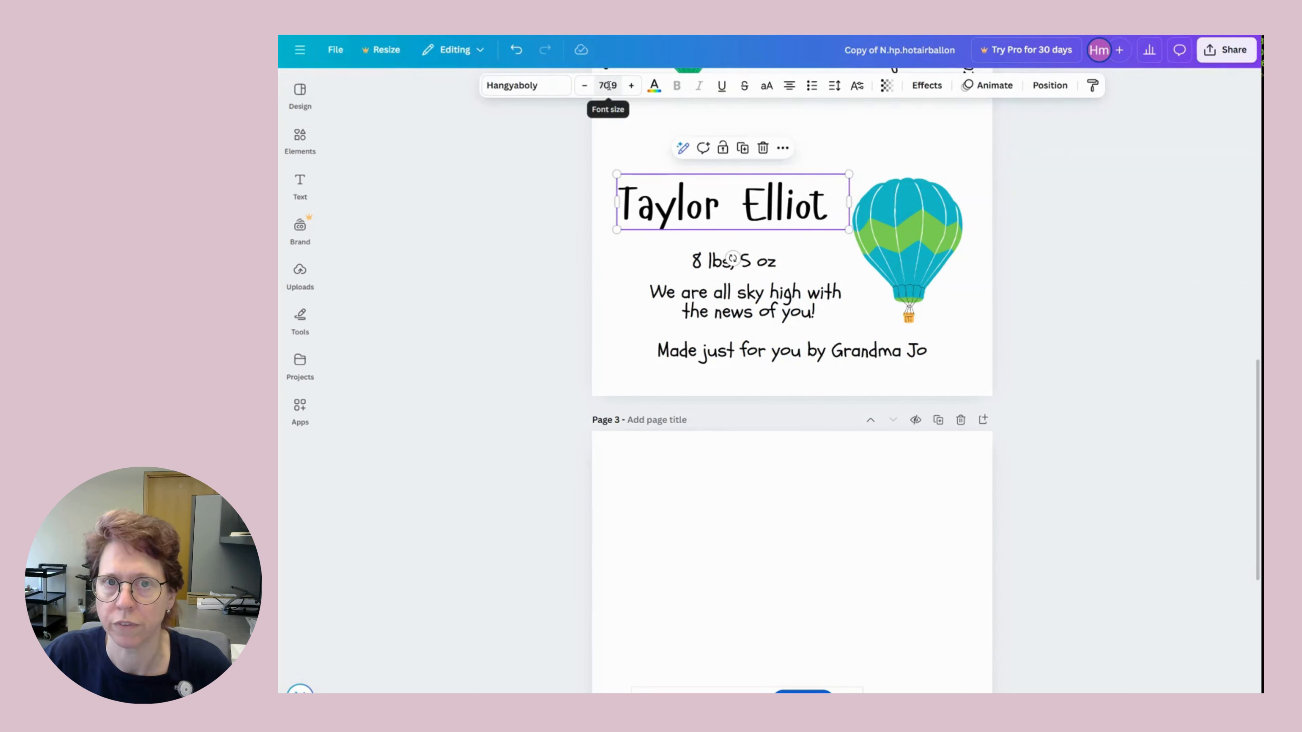
click(609, 86)
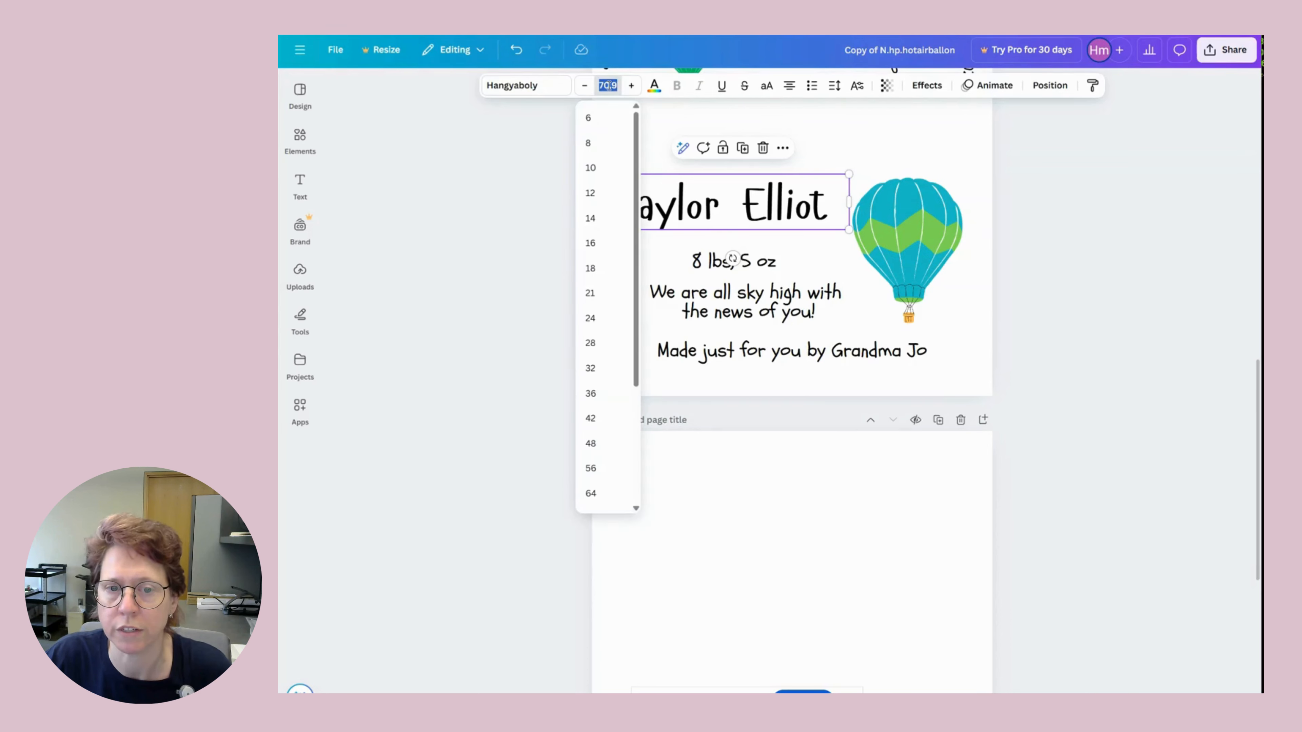
scroll(610, 348, down, 3)
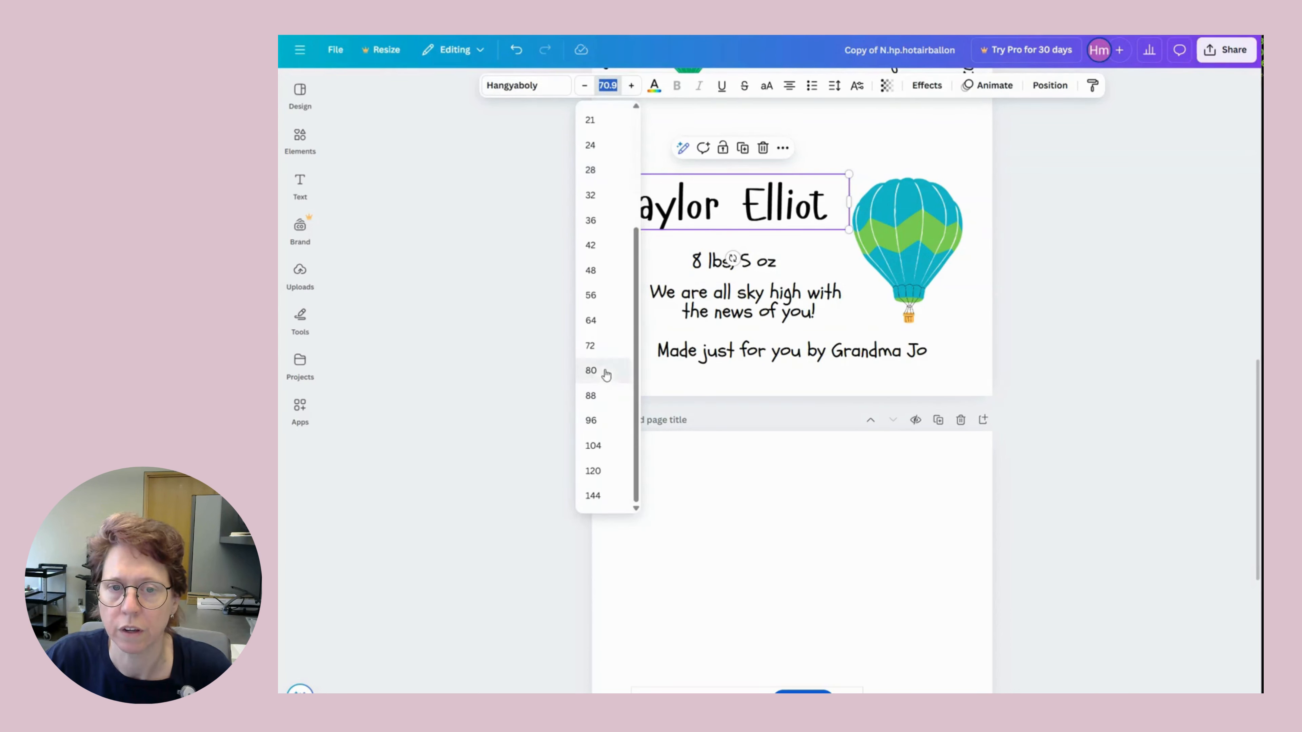
click(590, 345)
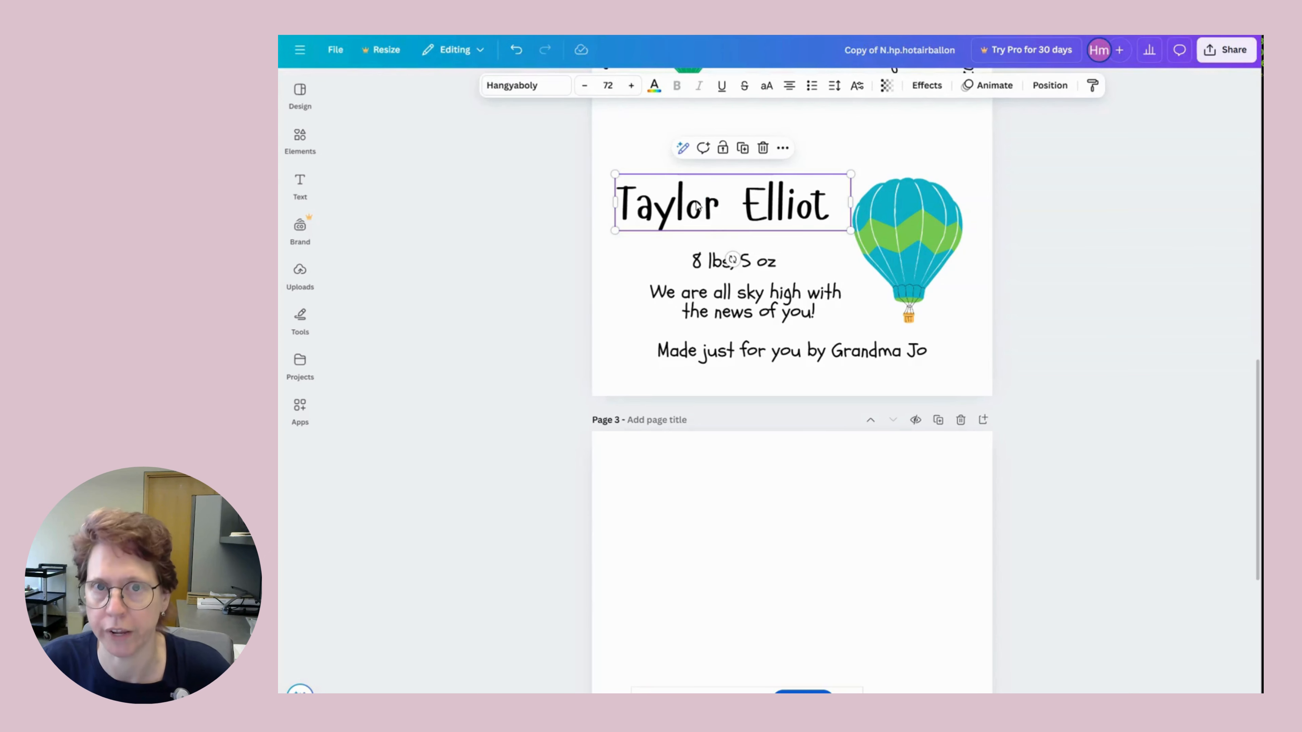
Try red and royal blue on the baby's name, then settle on the green document colour.
click(655, 86)
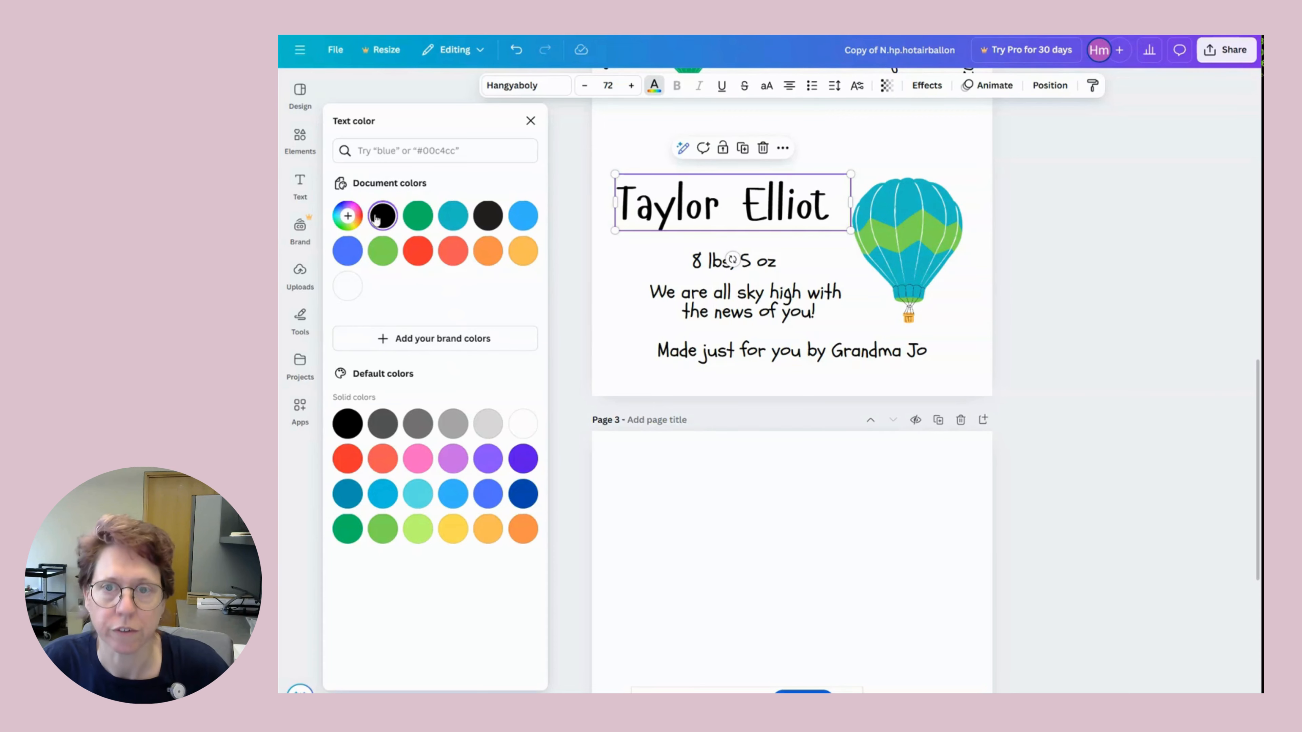
scroll(799, 274, up, 5)
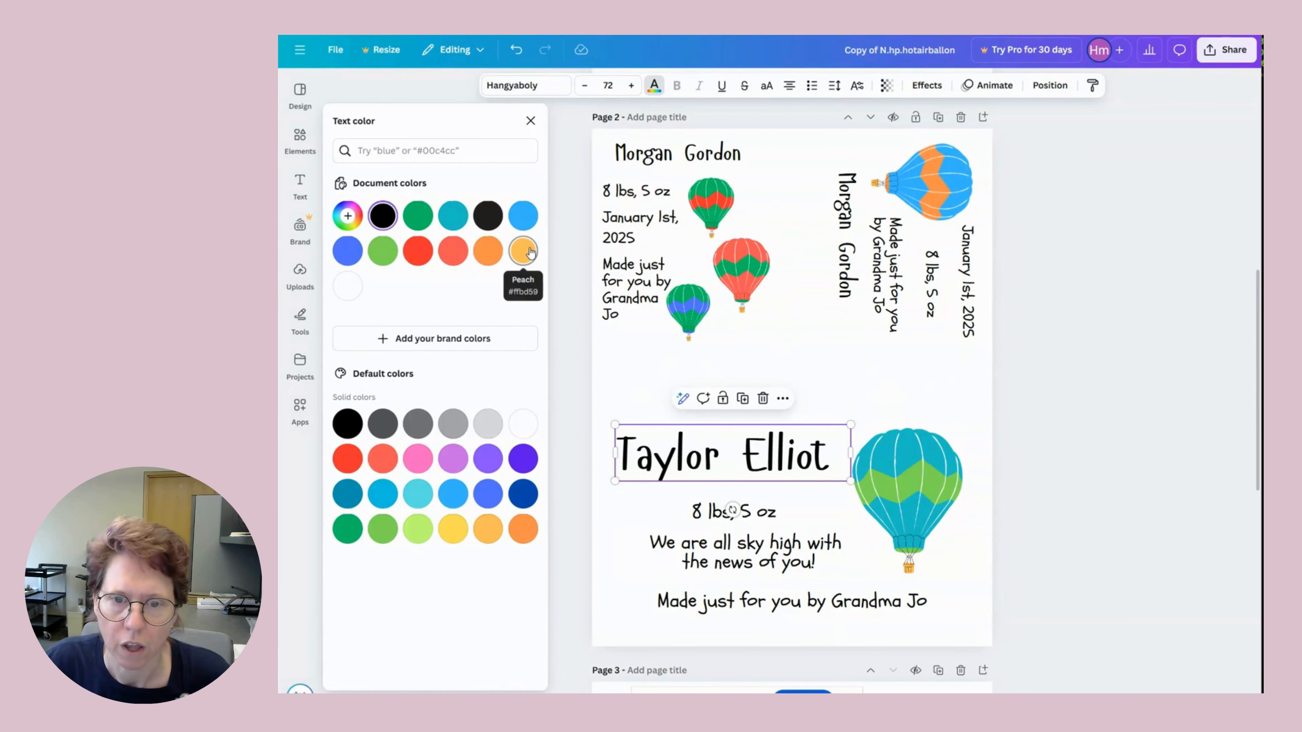
click(424, 251)
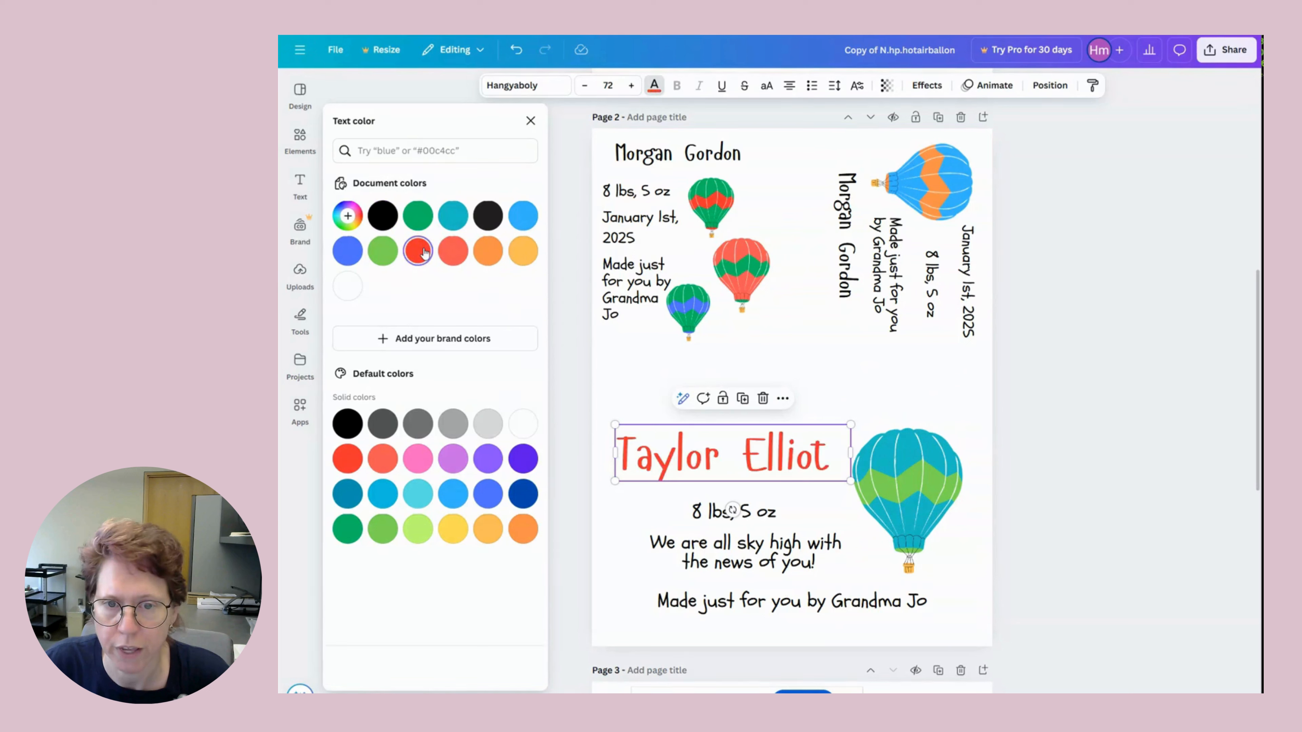
click(348, 252)
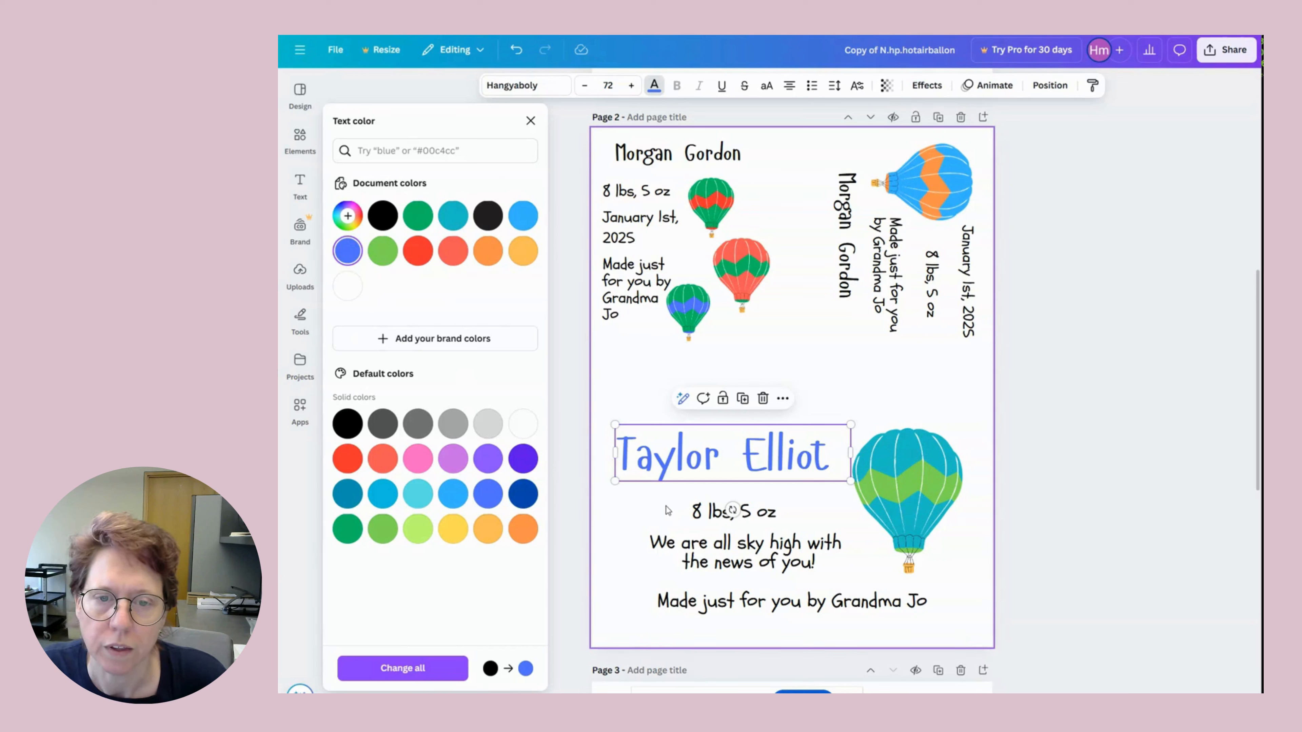
click(419, 216)
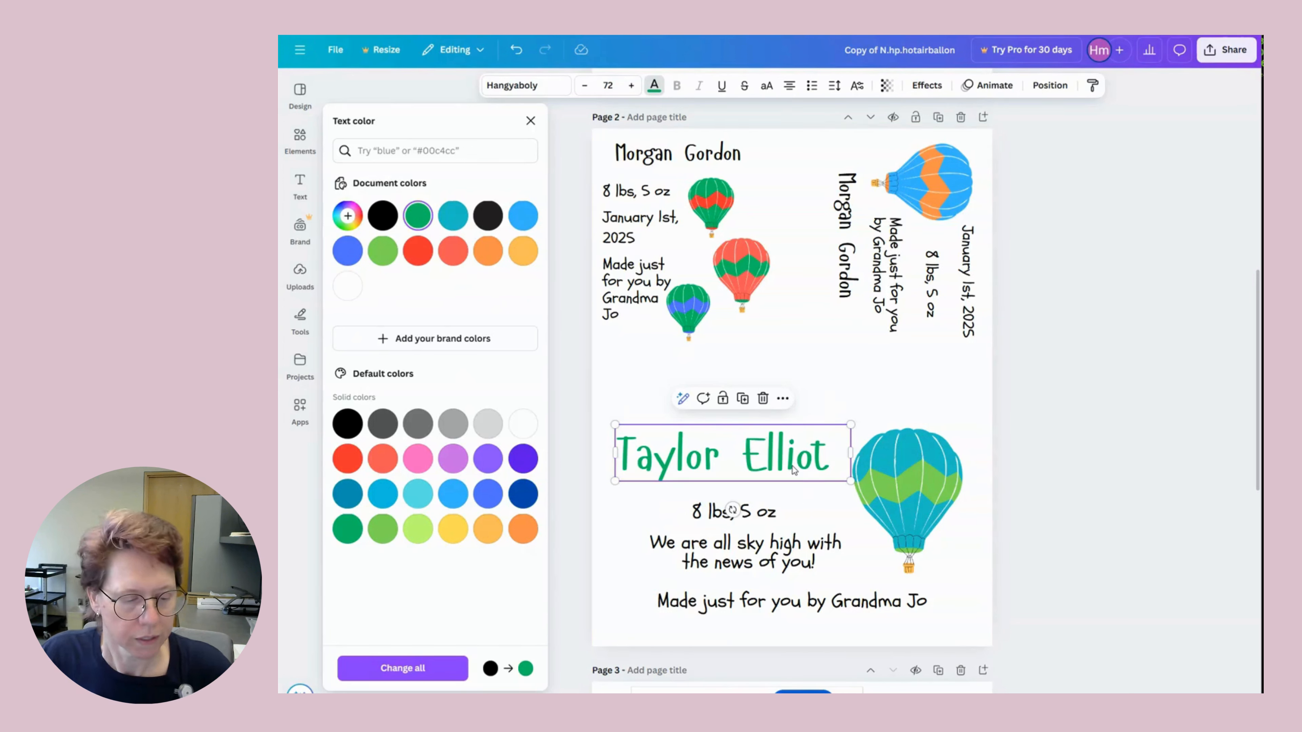
scroll(837, 380, down, 3)
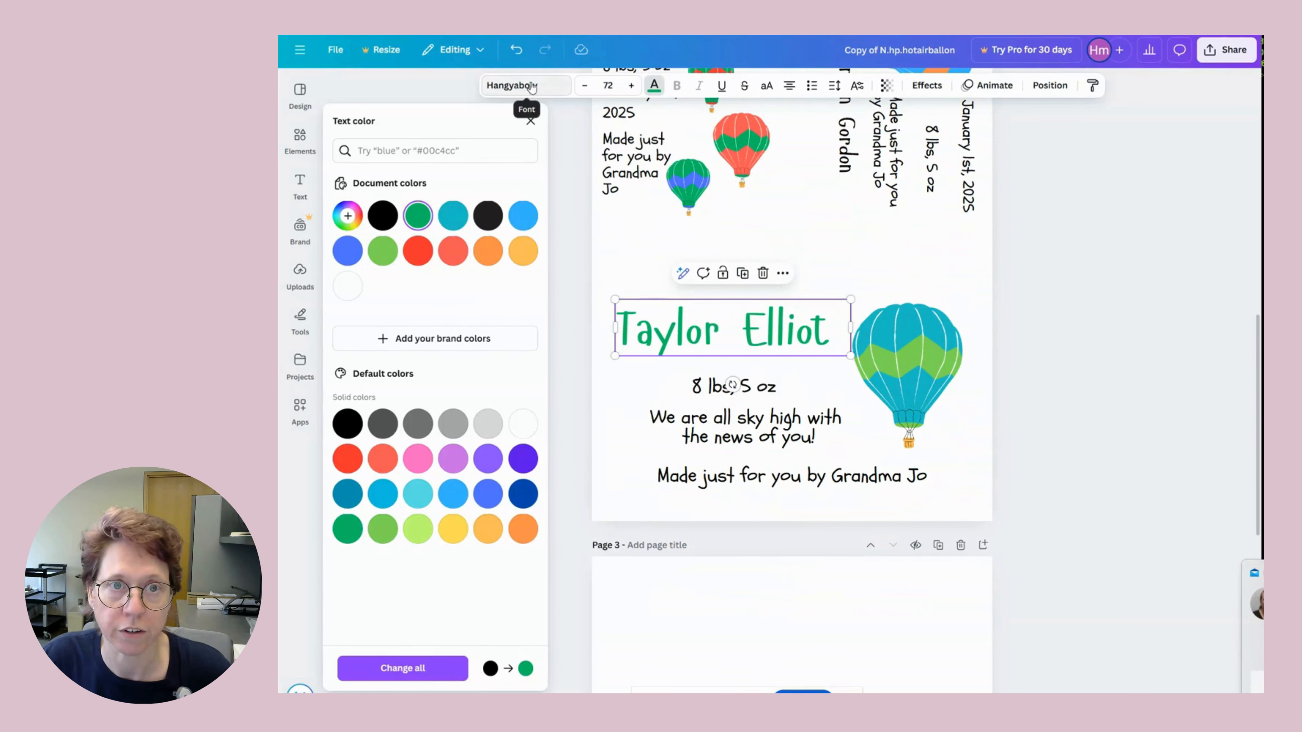
Change the name's font to Schoolbell, browse the font list, and bring up font search suggestions.
click(550, 87)
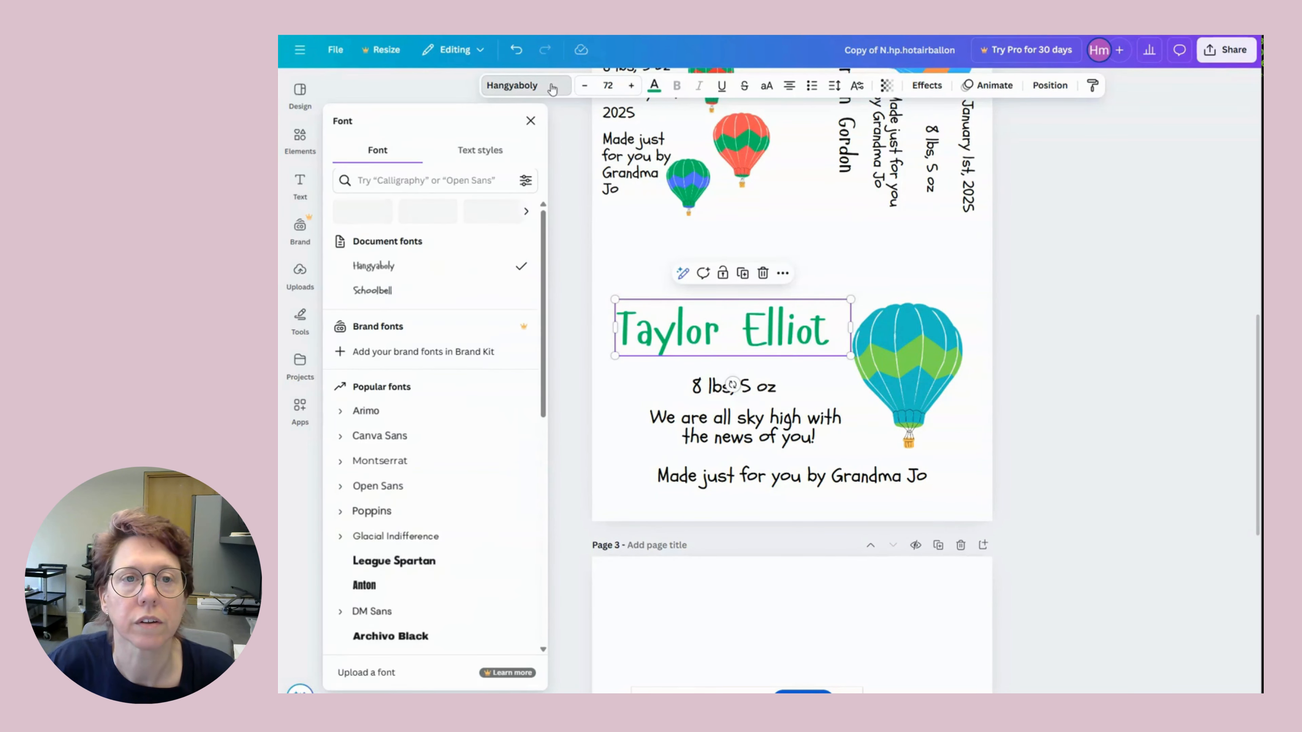
click(377, 291)
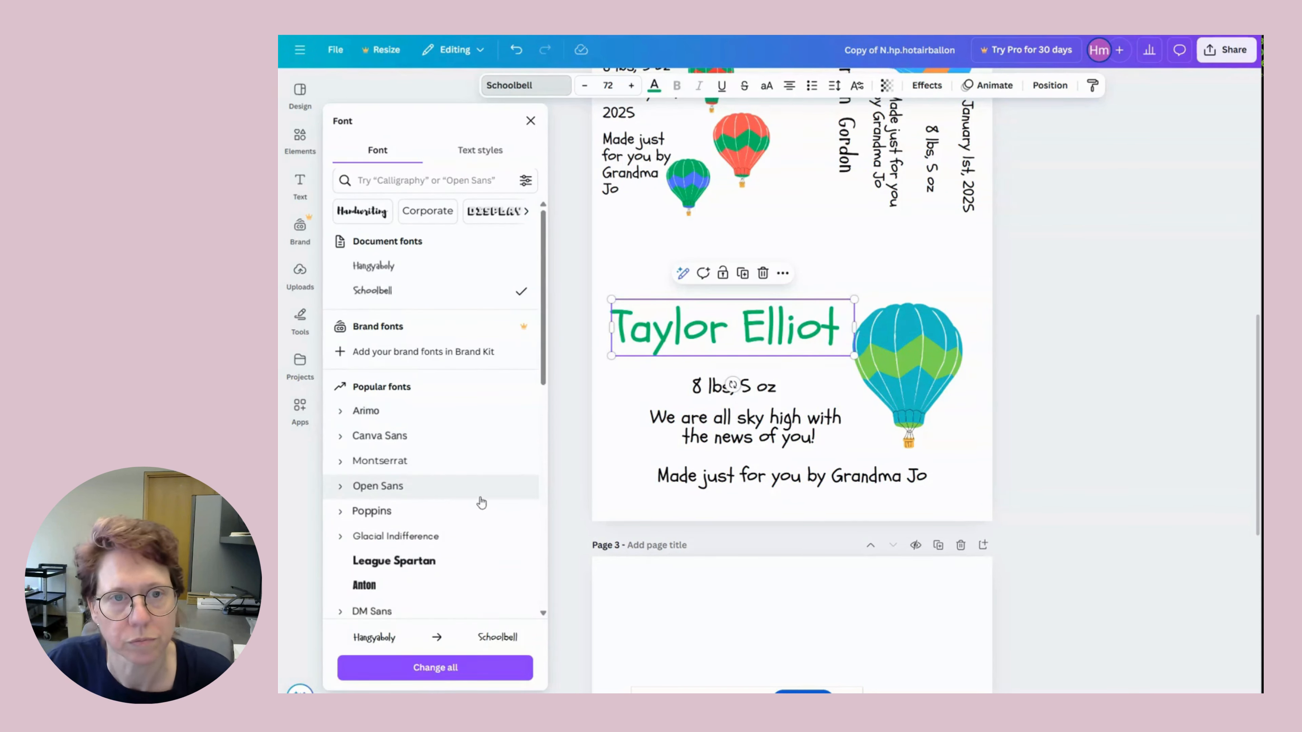
scroll(481, 502, down, 5)
scroll(479, 500, up, 5)
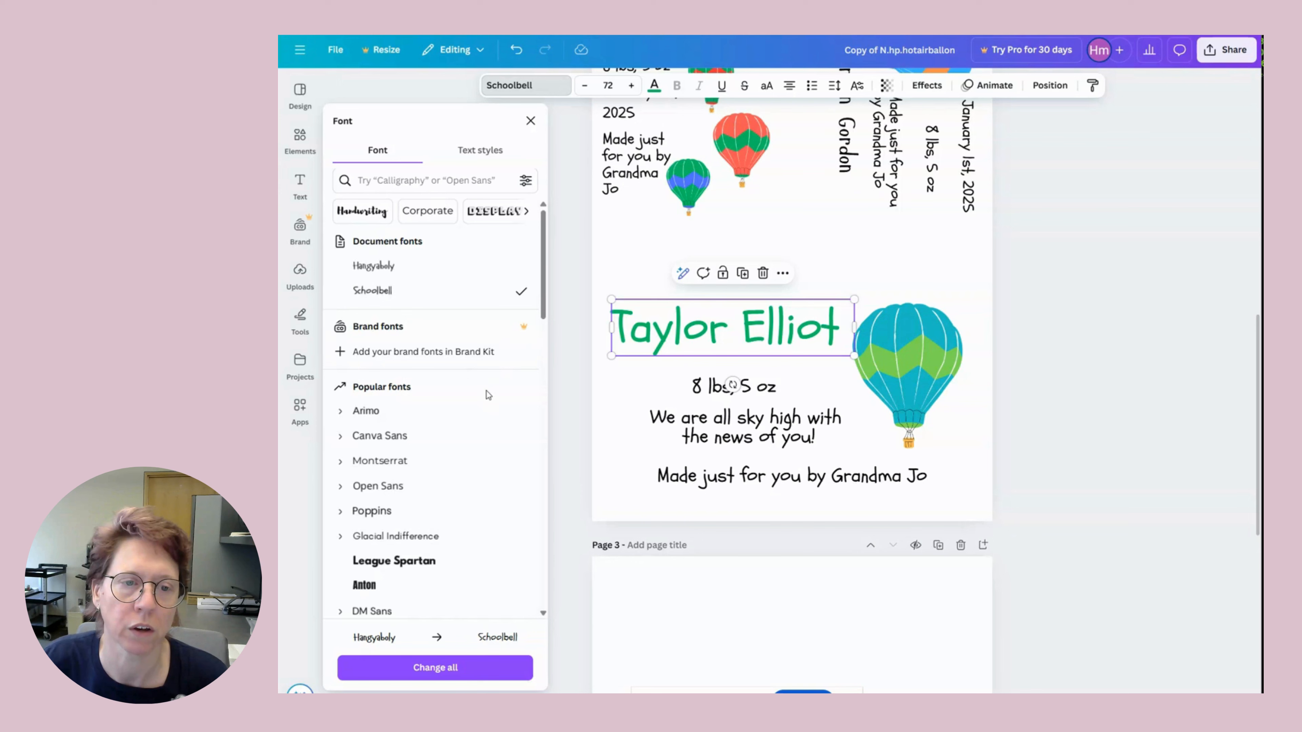
scroll(486, 410, down, 10)
scroll(484, 463, down, 15)
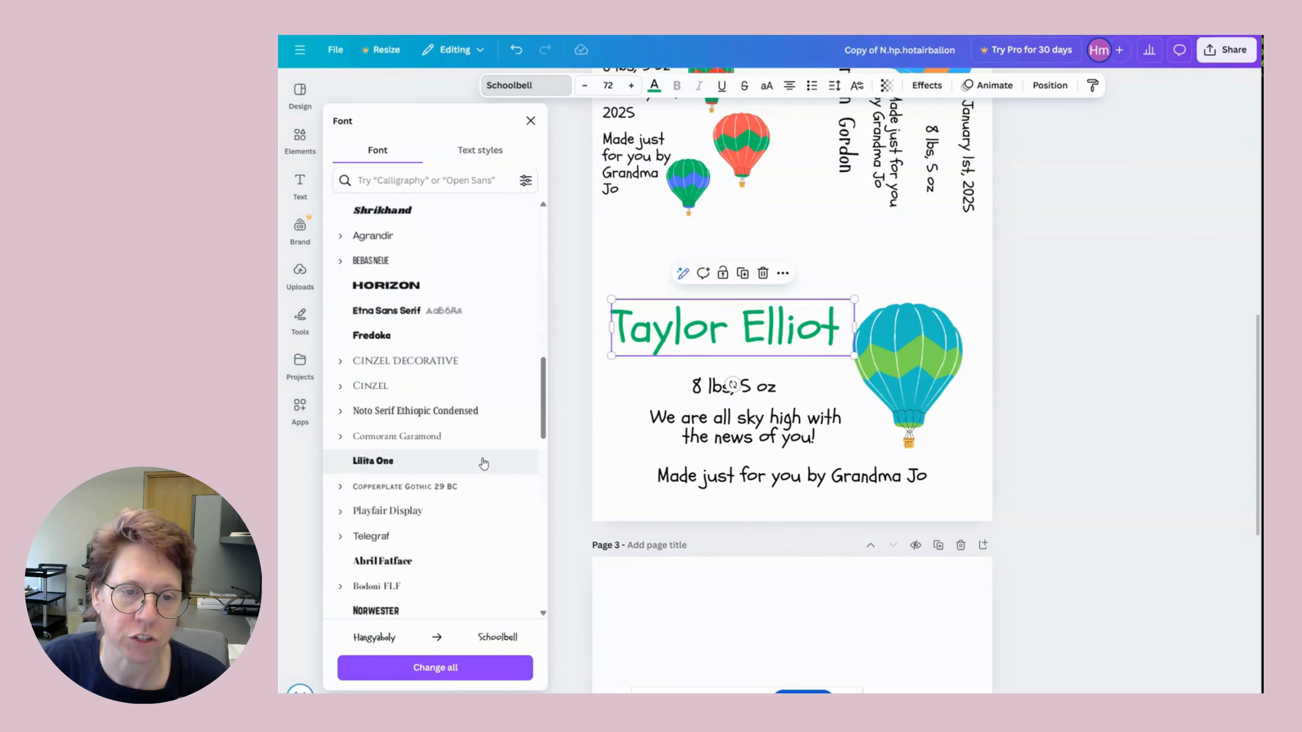
scroll(483, 463, down, 5)
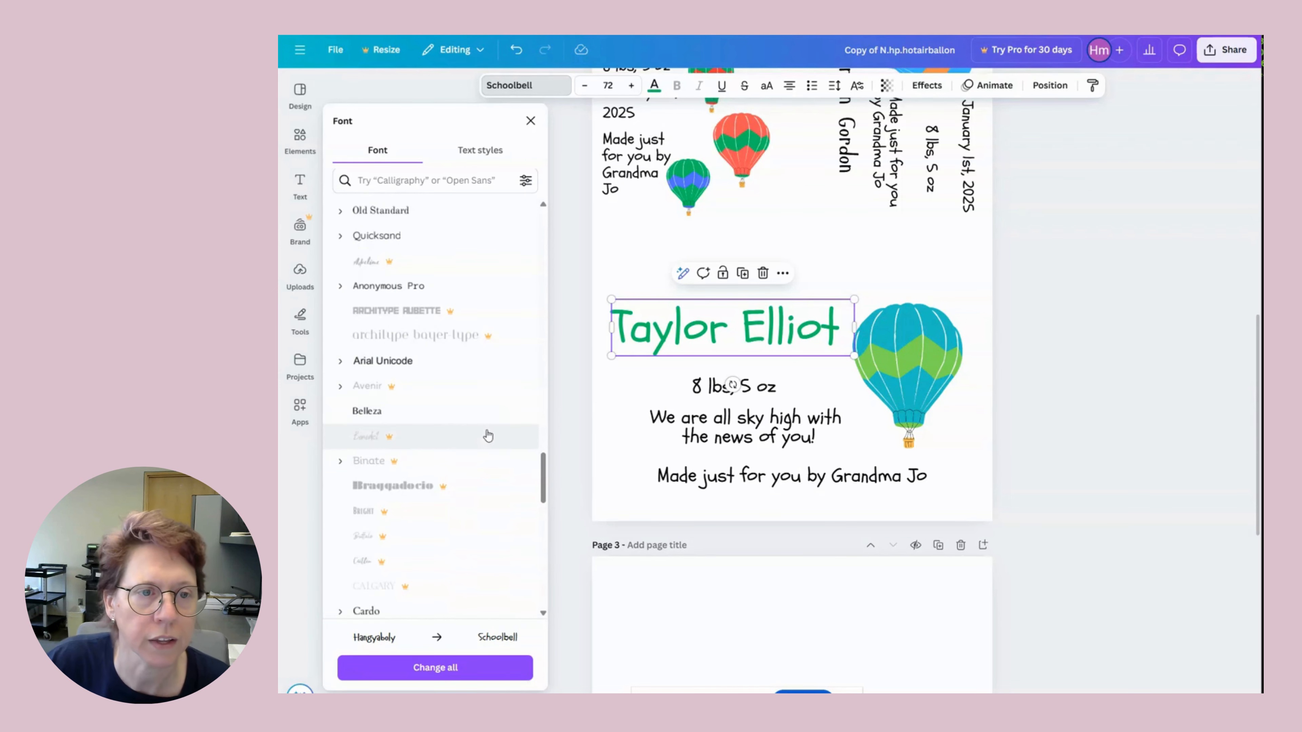
scroll(487, 439, down, 5)
scroll(490, 442, down, 8)
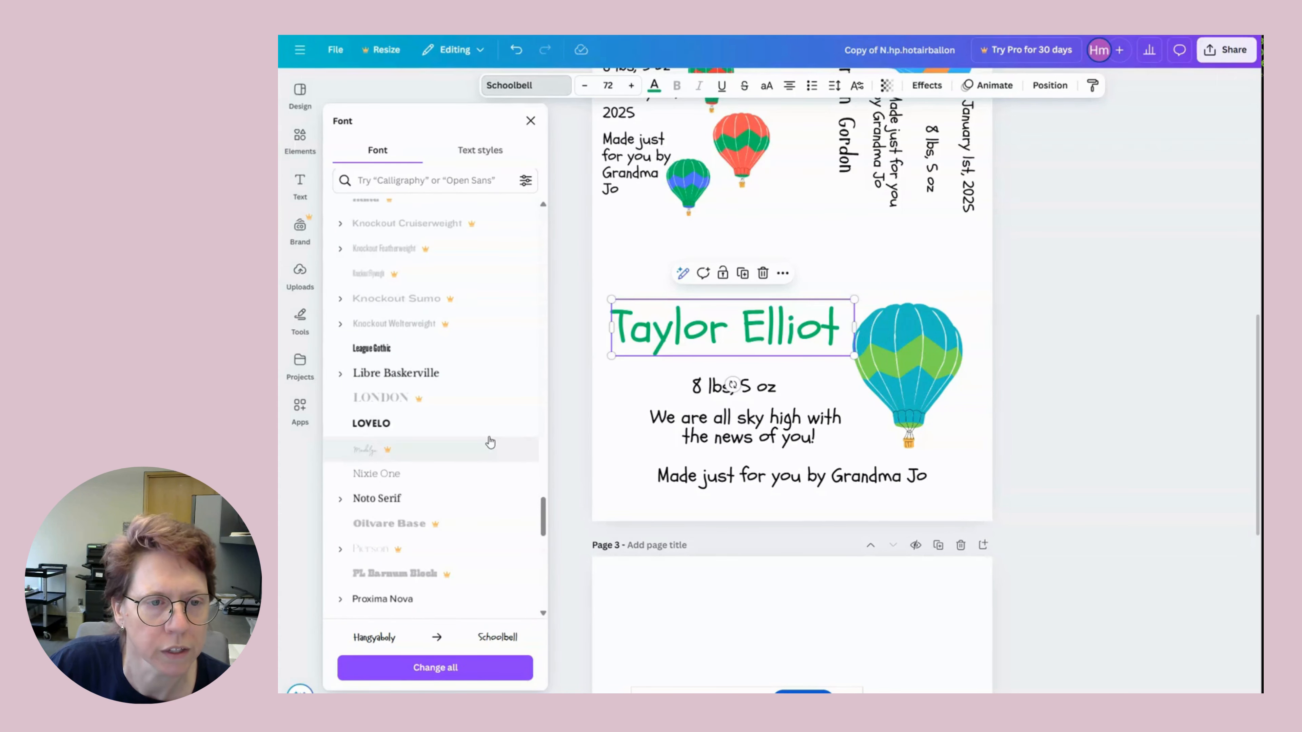
scroll(490, 442, down, 5)
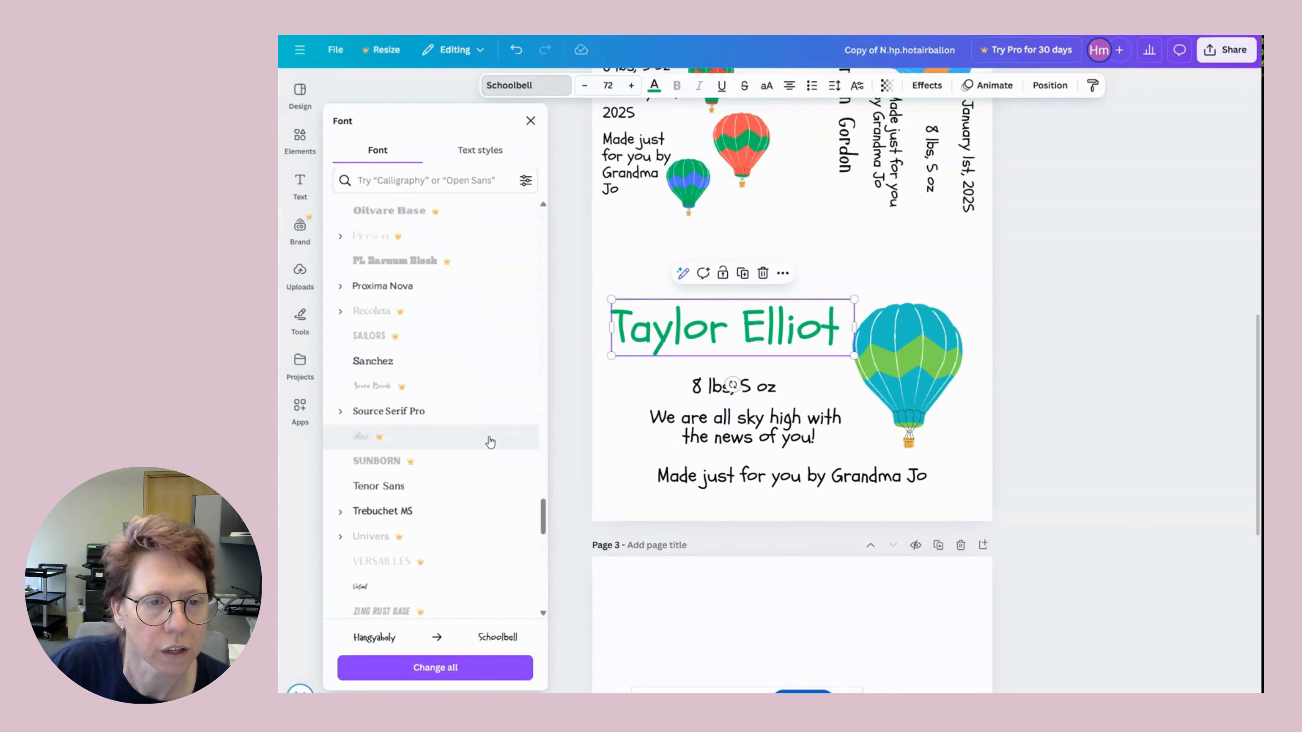
scroll(490, 442, down, 5)
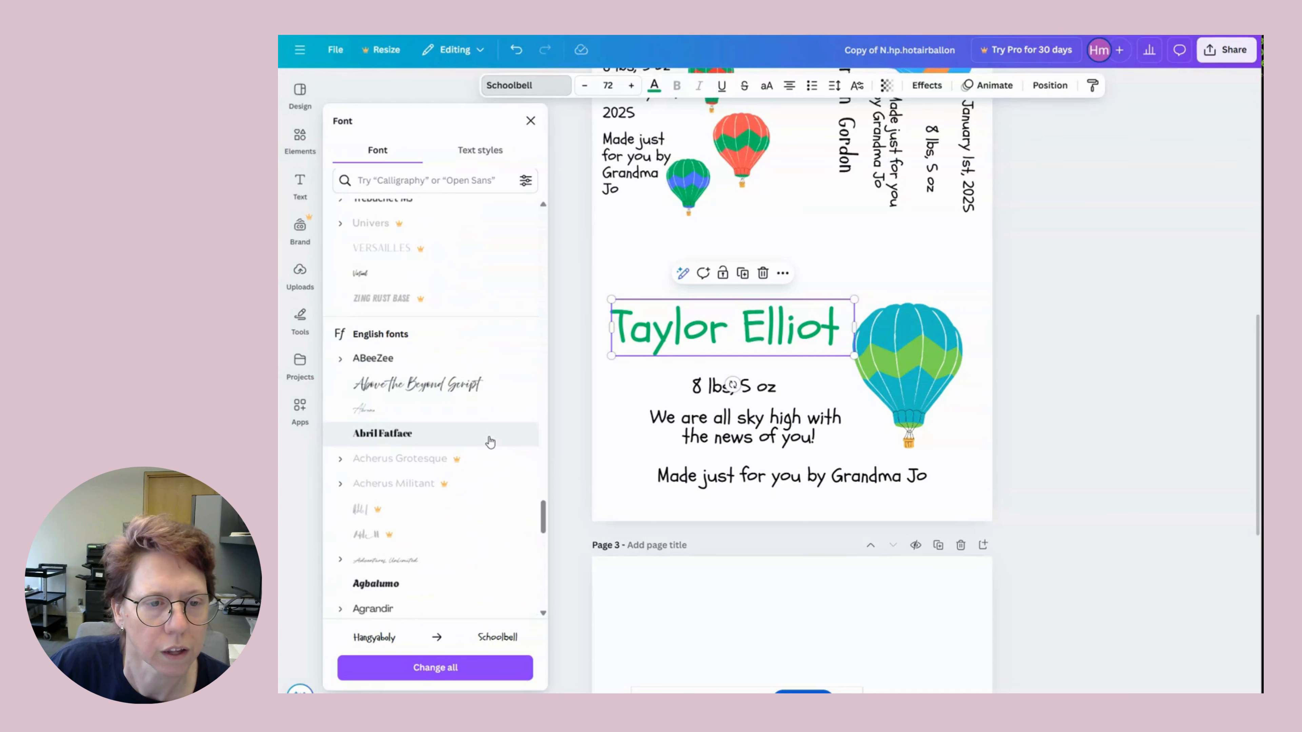
scroll(490, 442, down, 8)
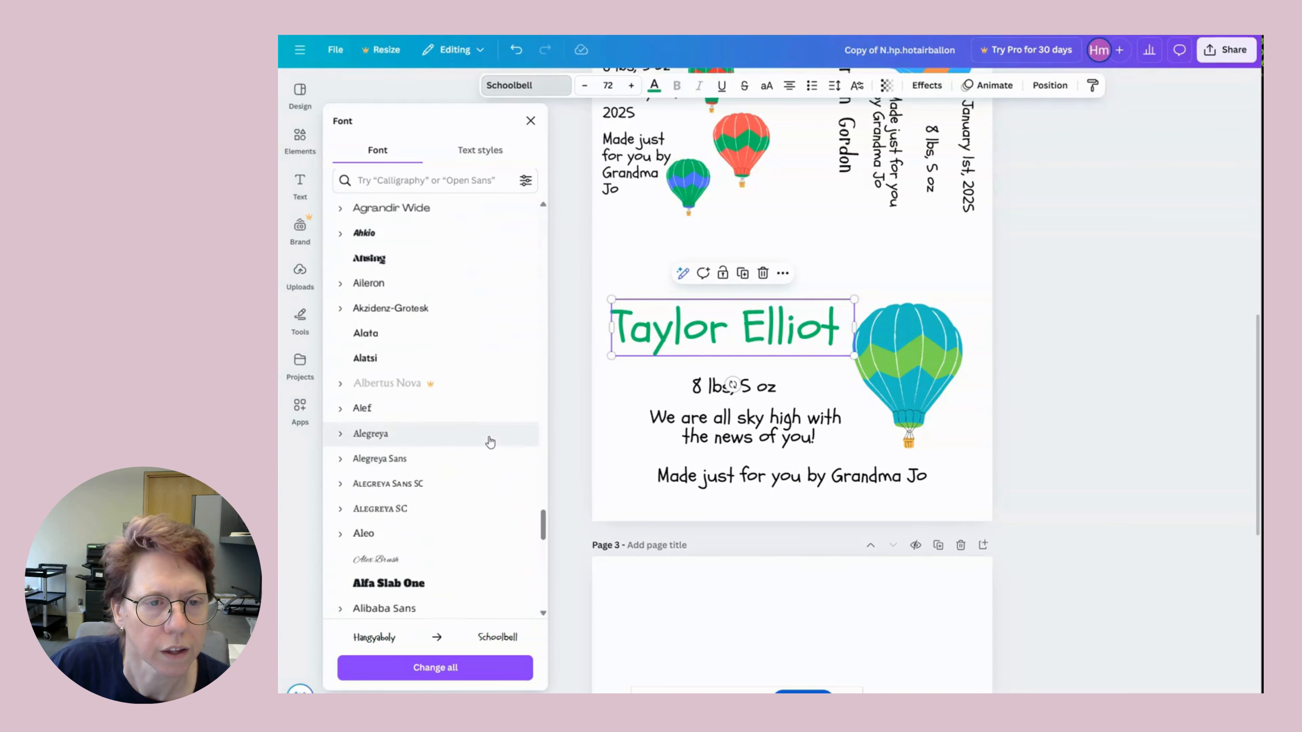
scroll(490, 442, down, 10)
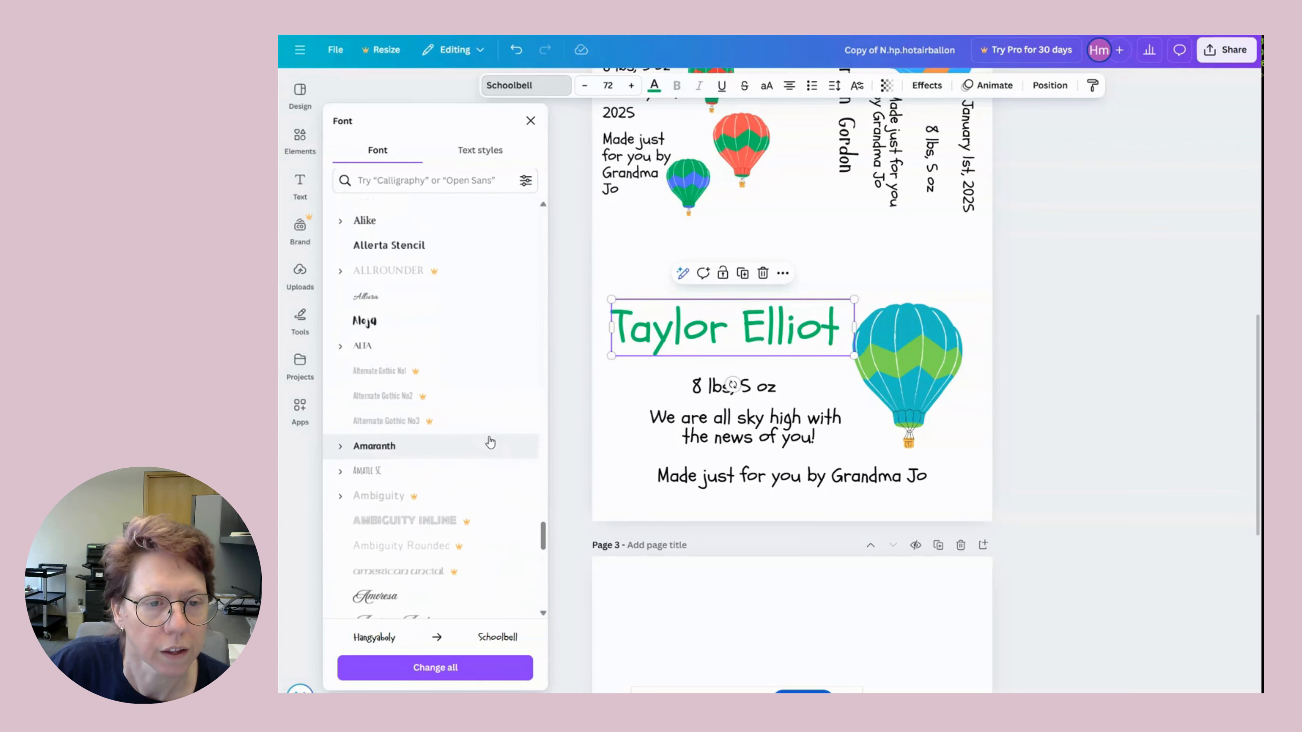
scroll(490, 442, down, 6)
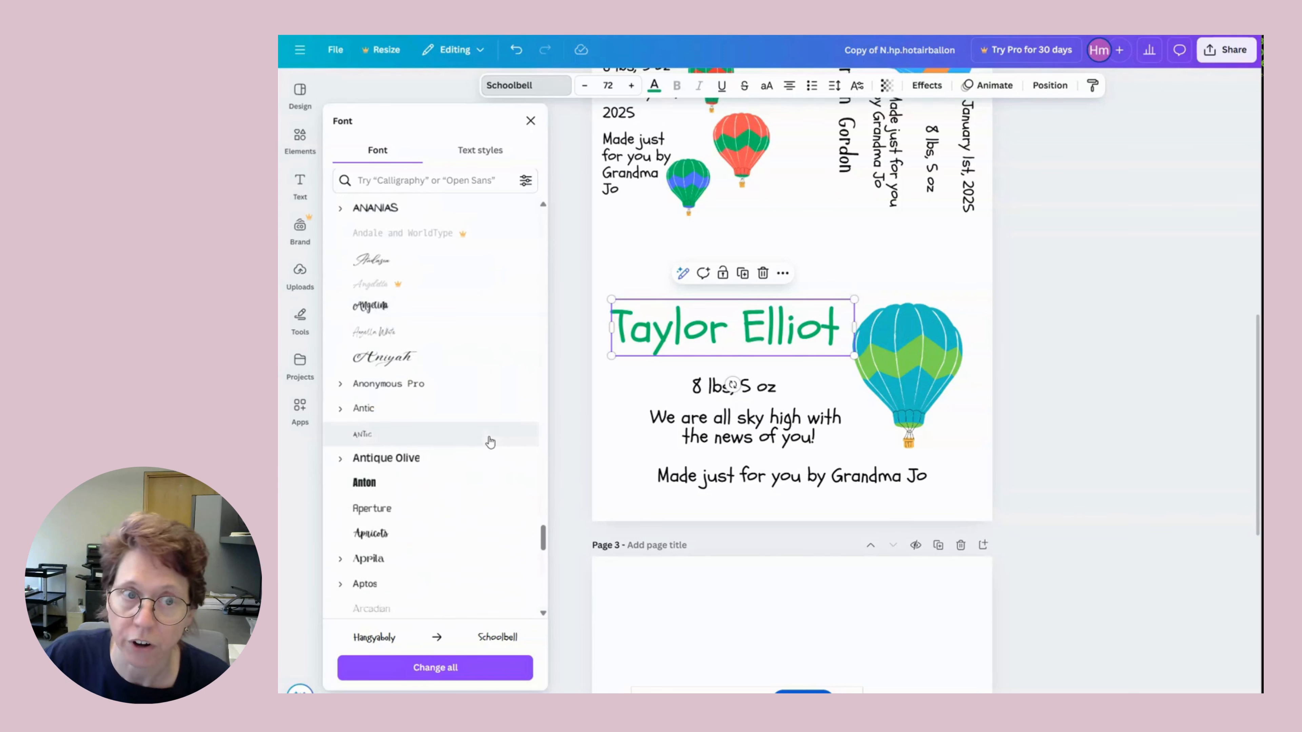
scroll(490, 443, down, 6)
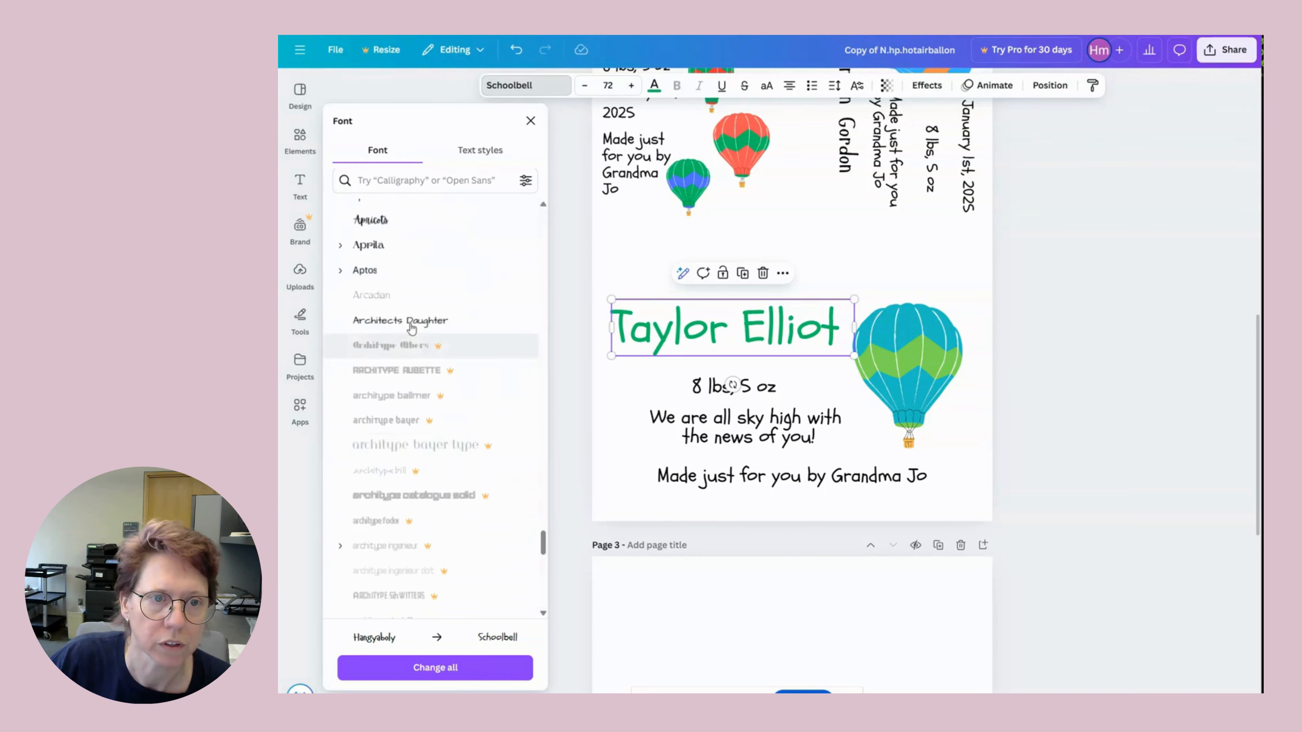
scroll(456, 431, down, 6)
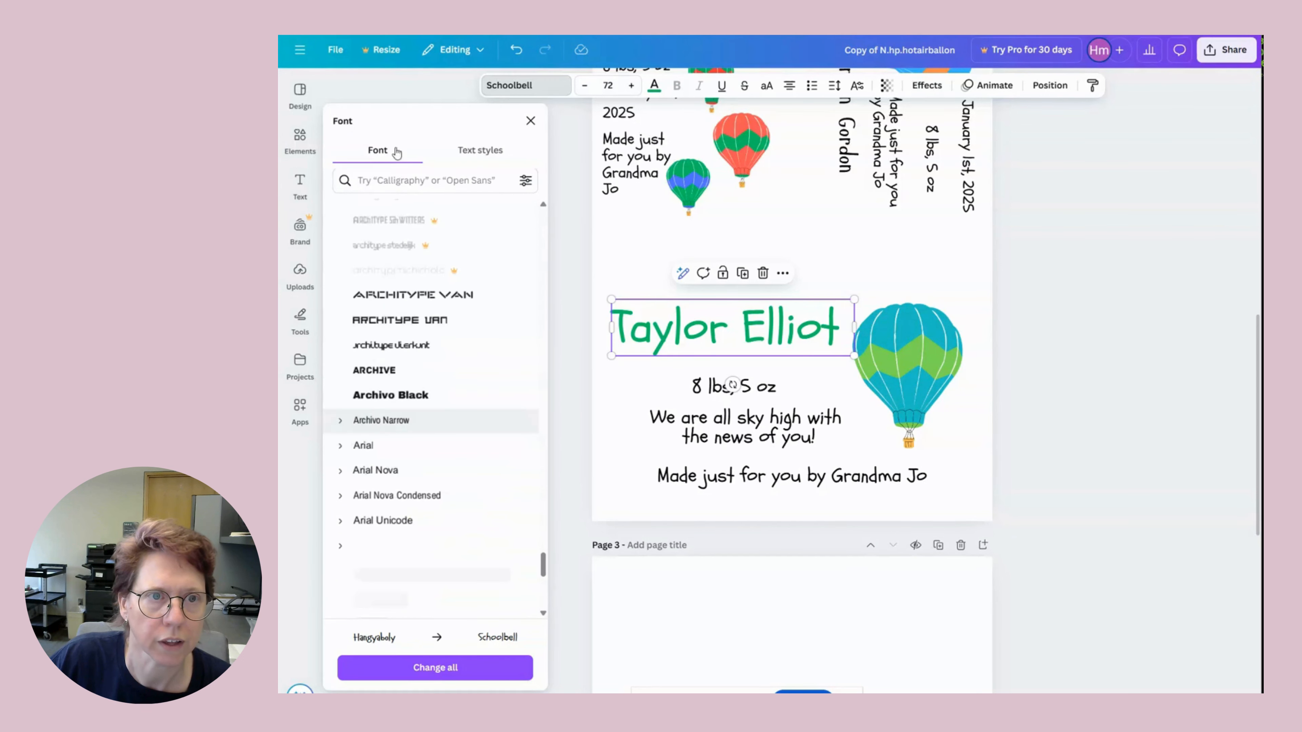
click(400, 180)
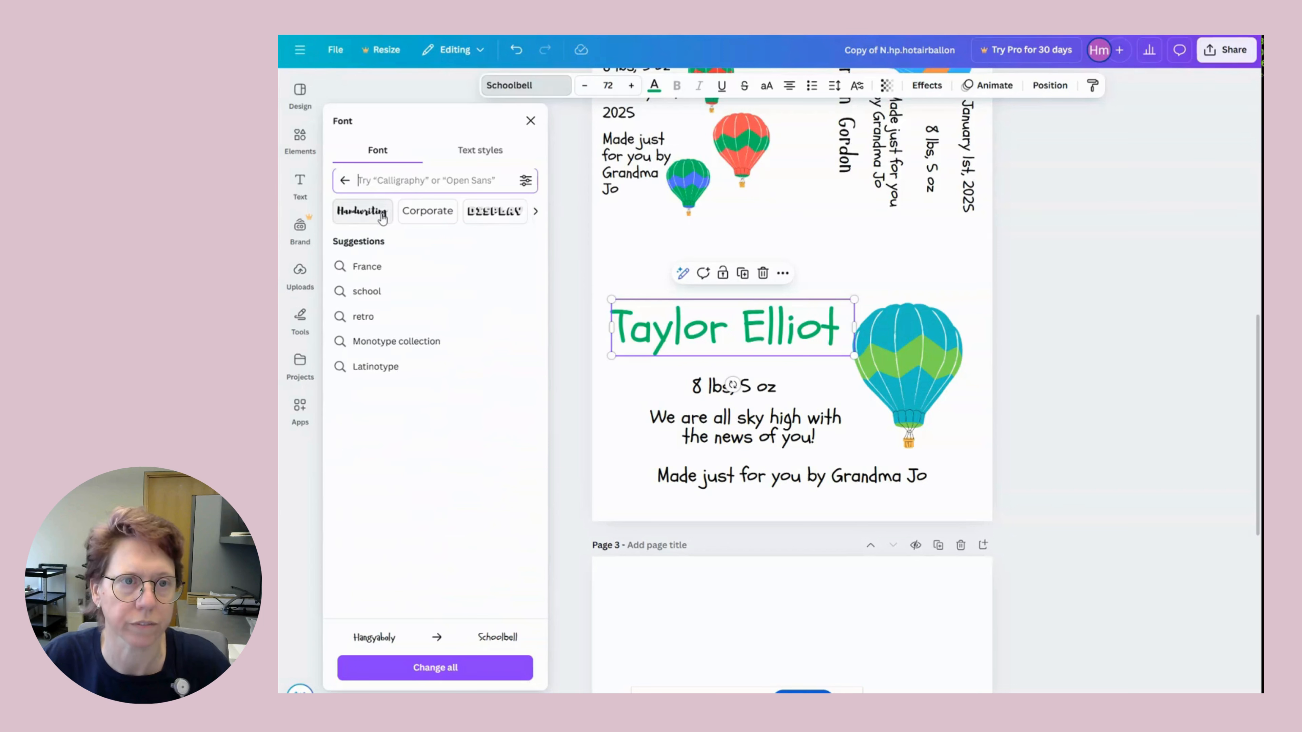
Filter the font list to Handwriting styles and browse the options.
click(380, 214)
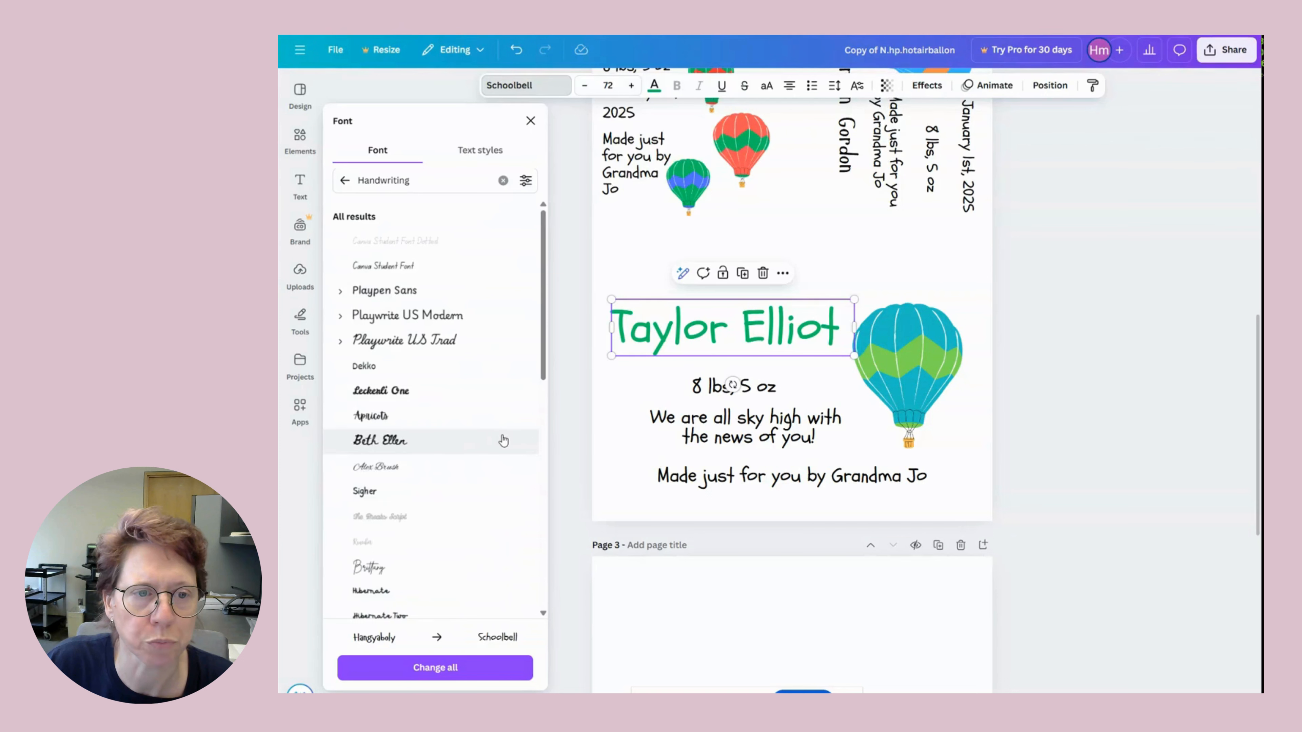
scroll(502, 441, down, 10)
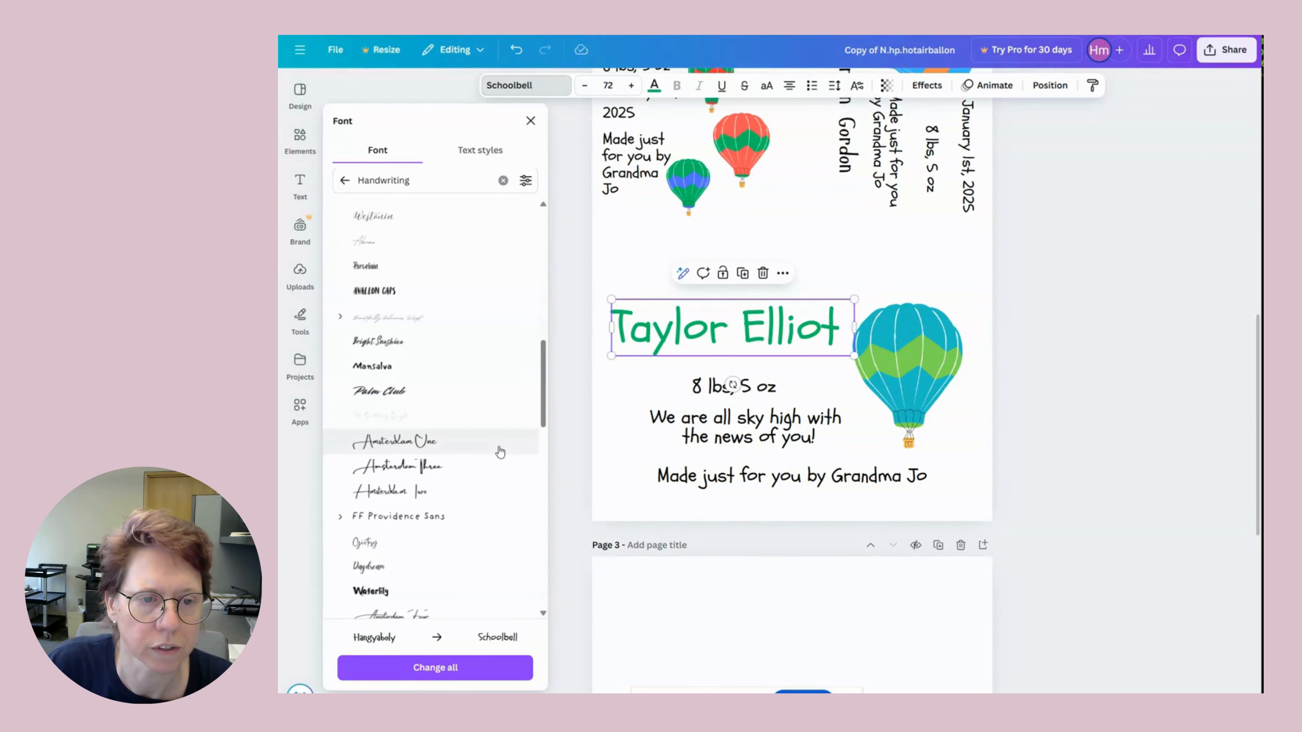
scroll(500, 452, down, 10)
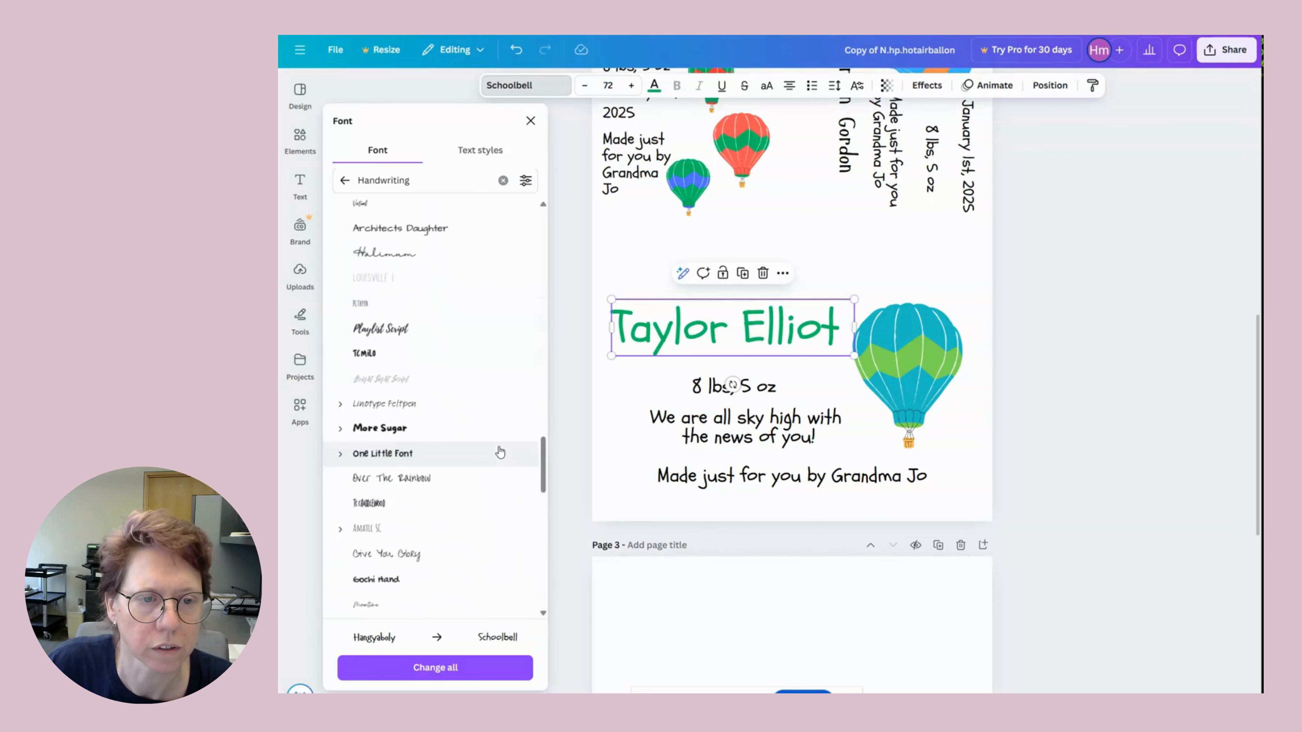
scroll(500, 452, down, 10)
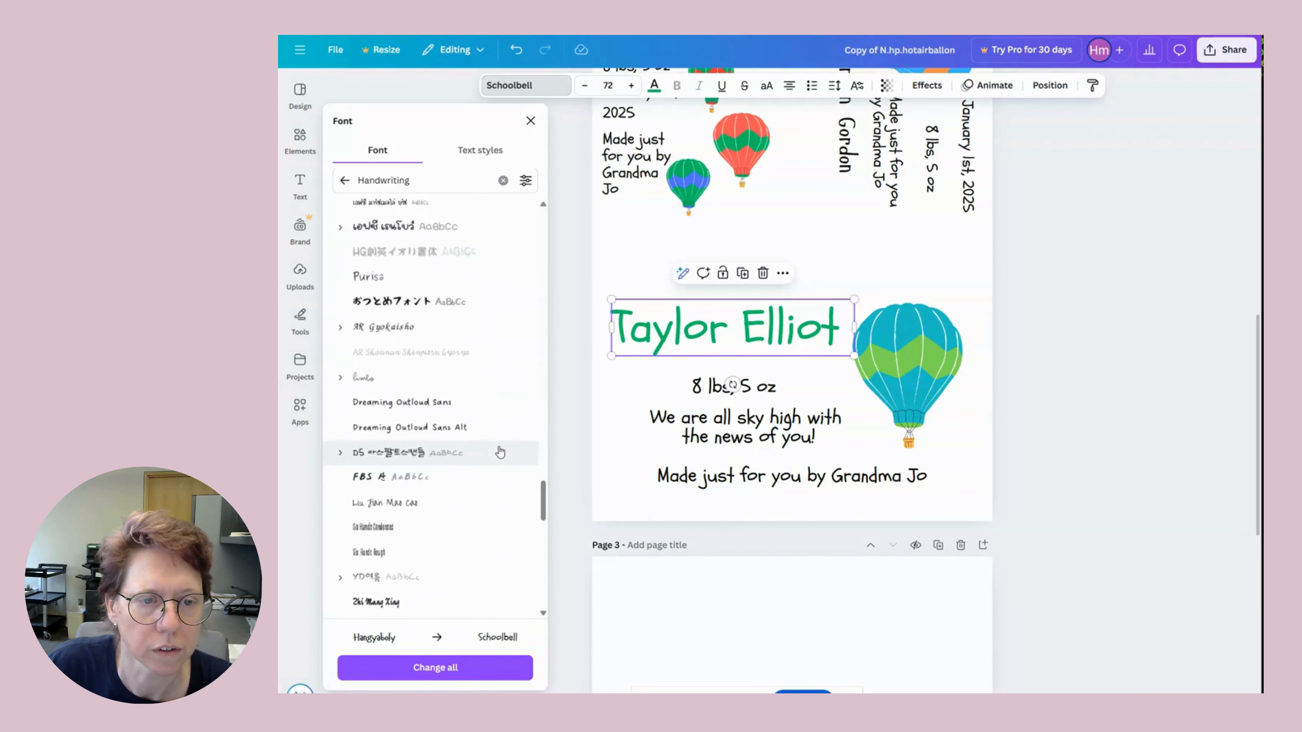
scroll(500, 451, down, 5)
scroll(544, 534, down, 10)
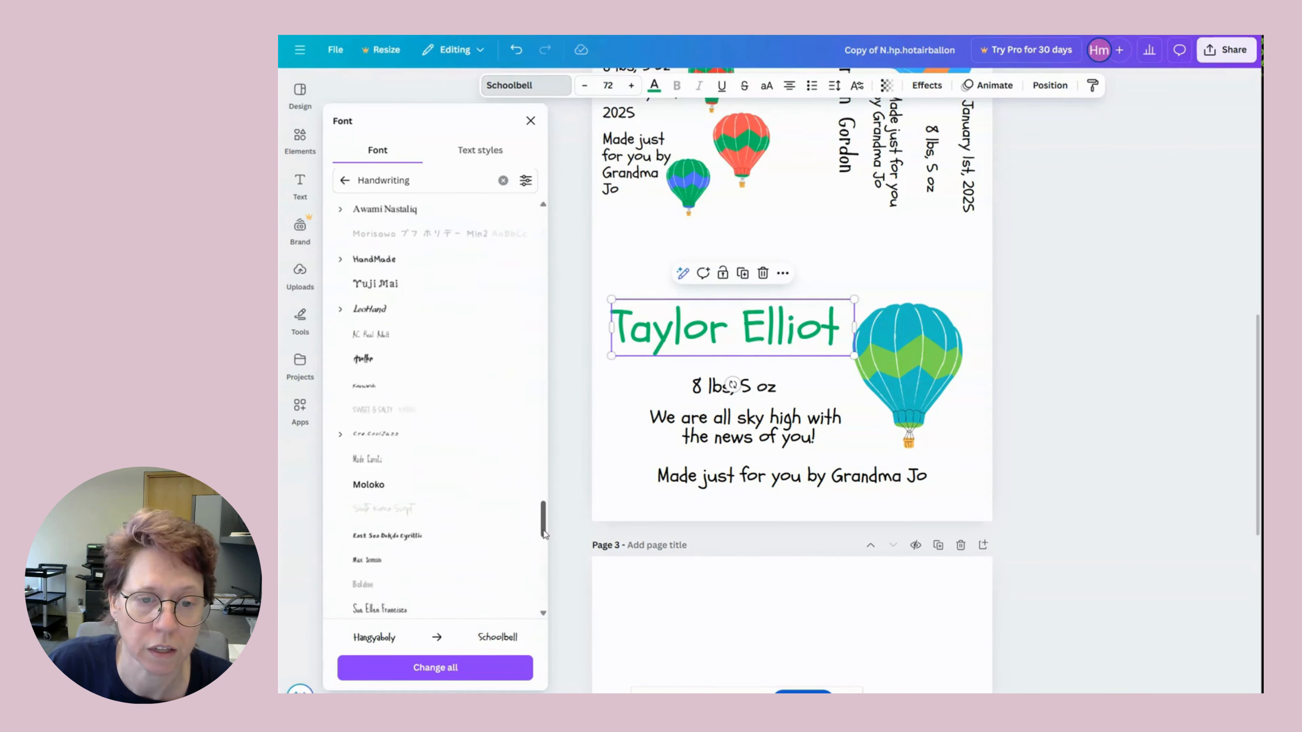
scroll(545, 533, down, 10)
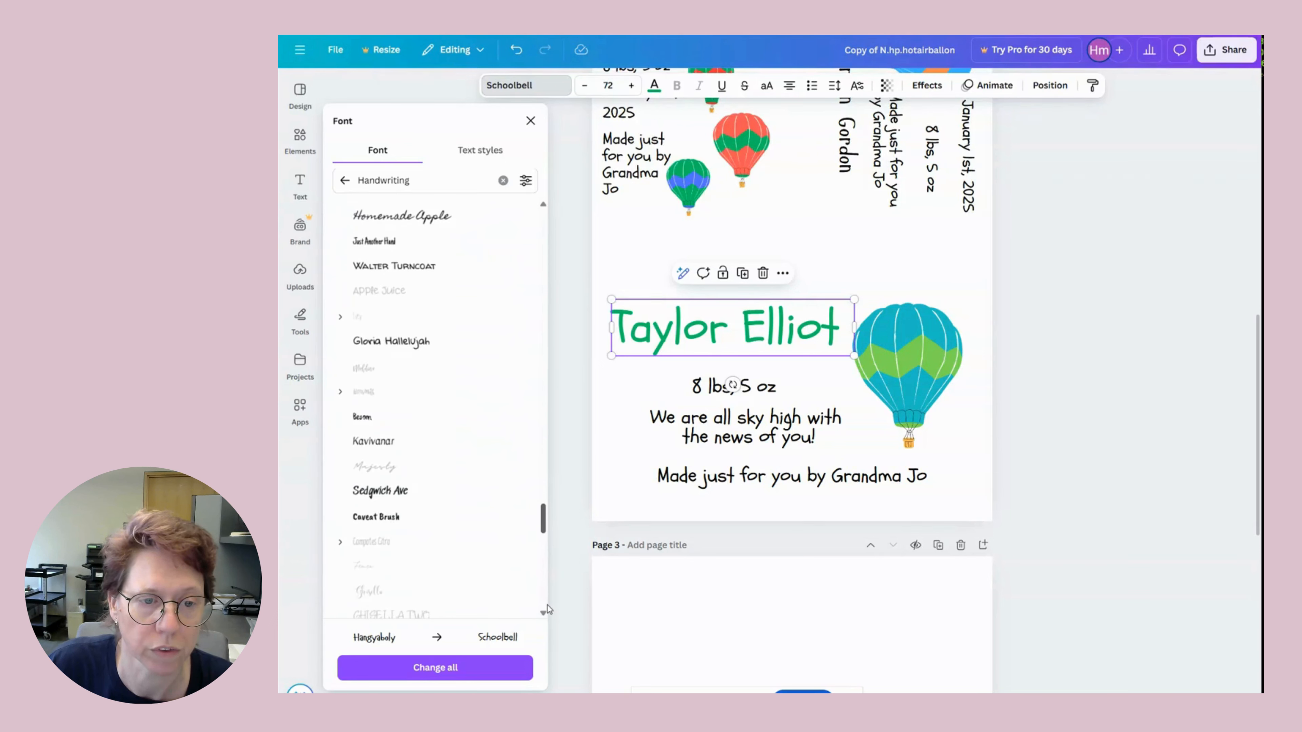
scroll(544, 454, up, 10)
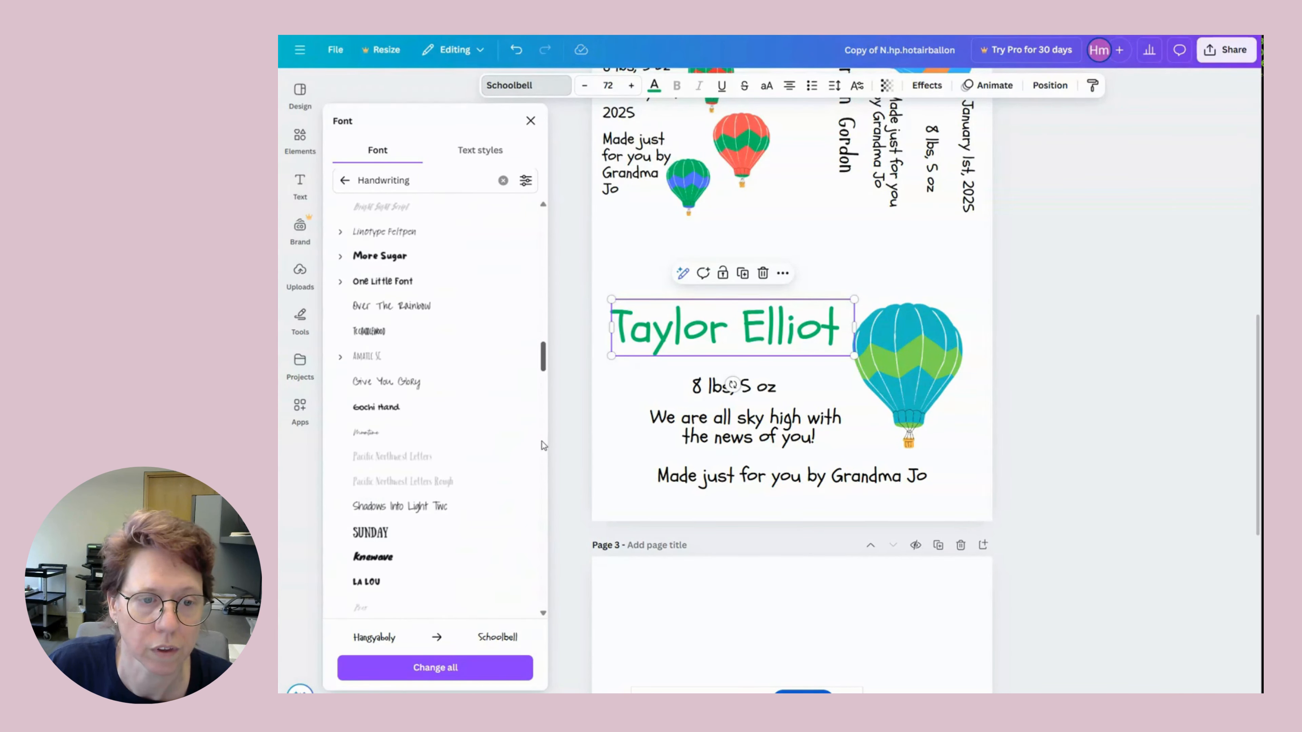
scroll(542, 441, up, 6)
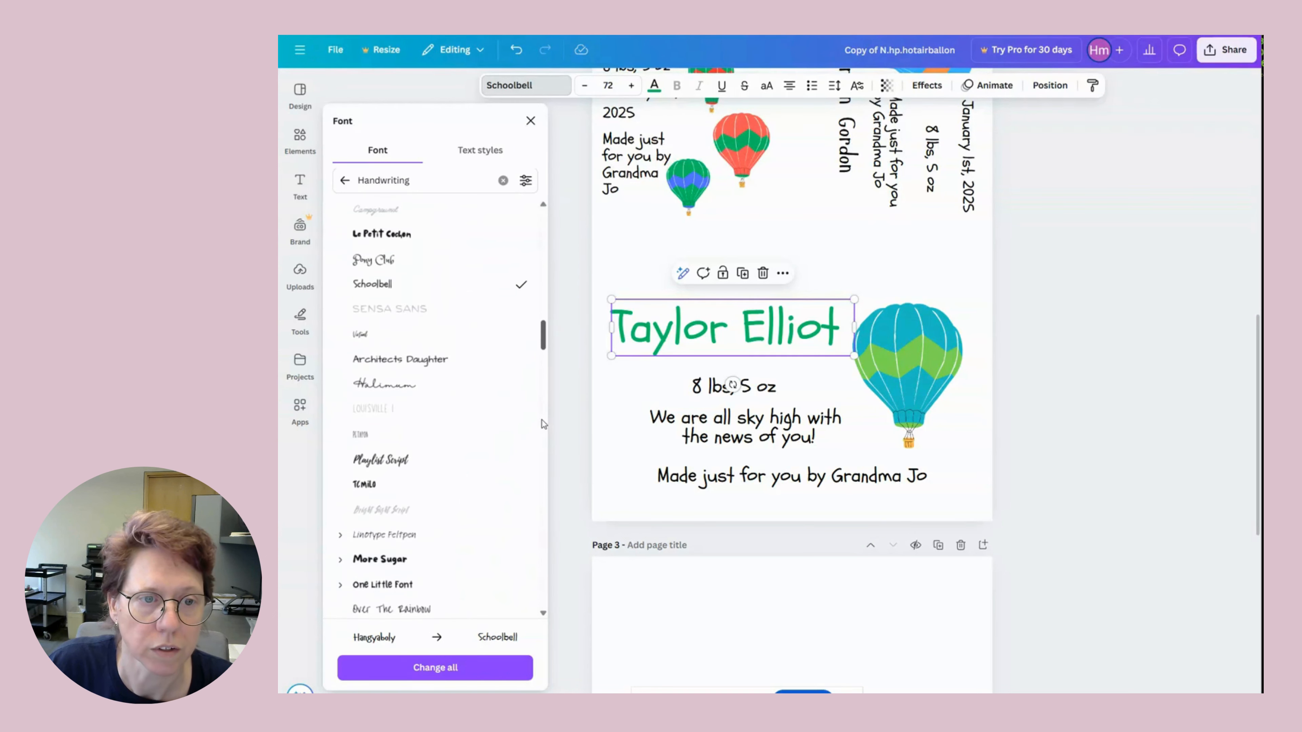
Try Halimum, Architects Daughter and Pinyon Script, then apply Daydream to the name.
click(375, 386)
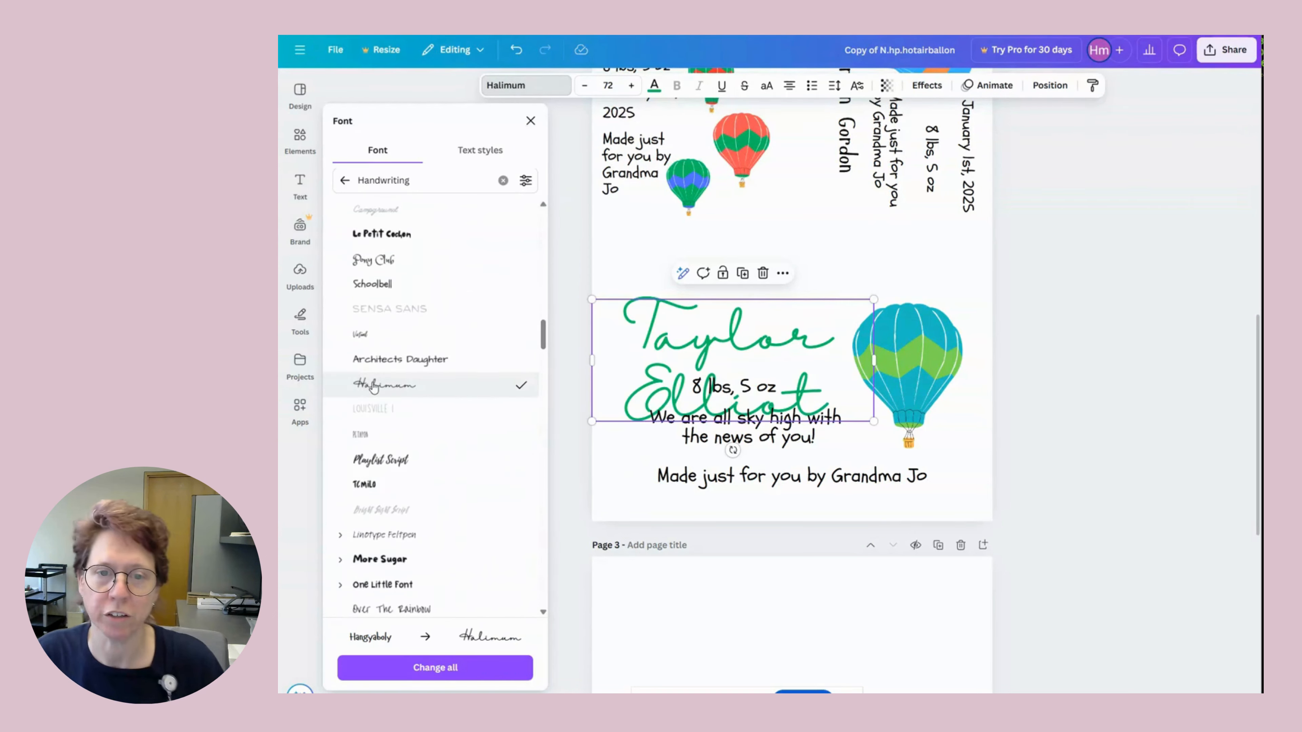
click(380, 360)
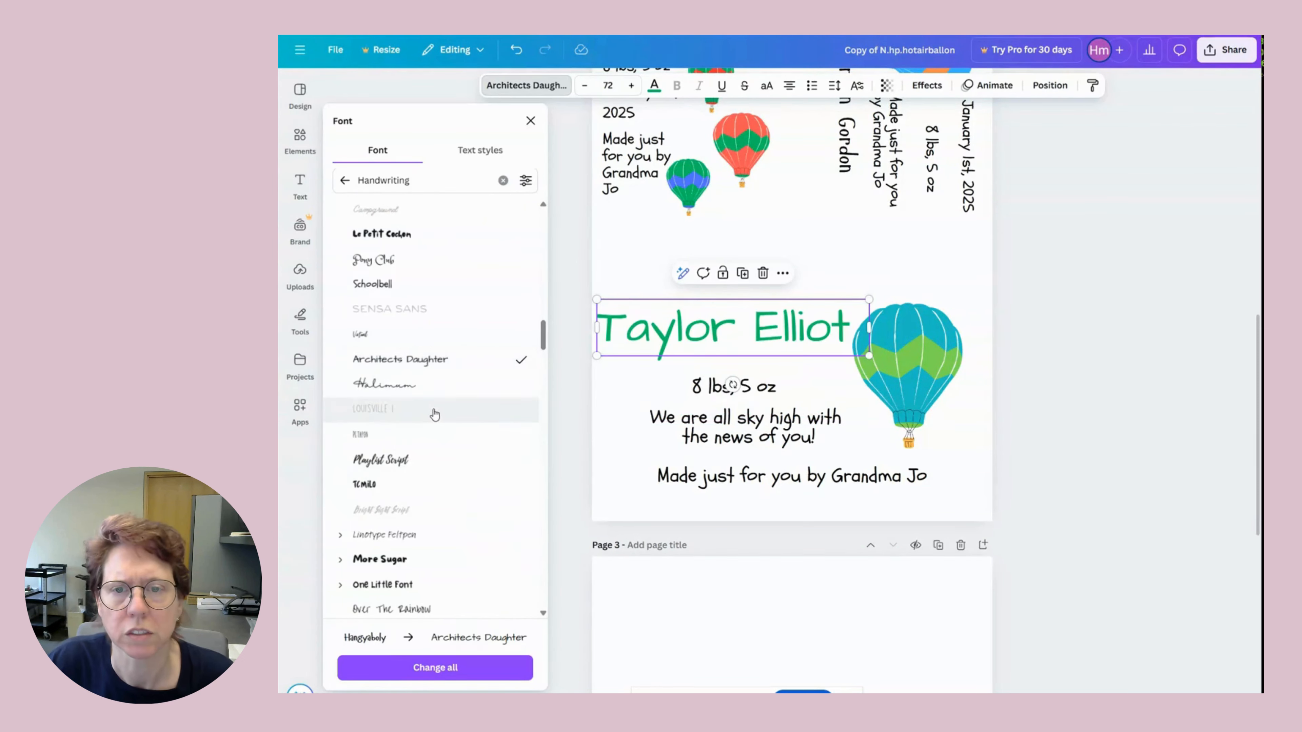
scroll(440, 412, up, 8)
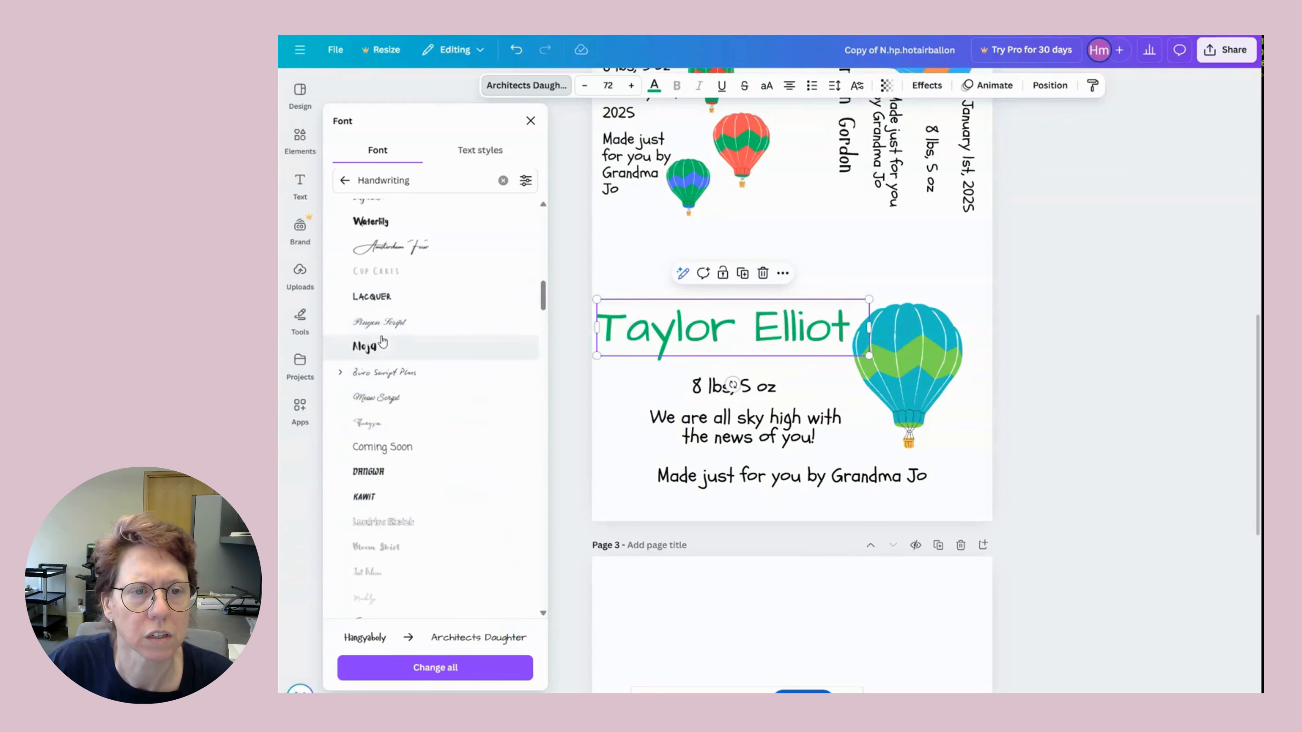
click(398, 336)
scroll(436, 369, up, 4)
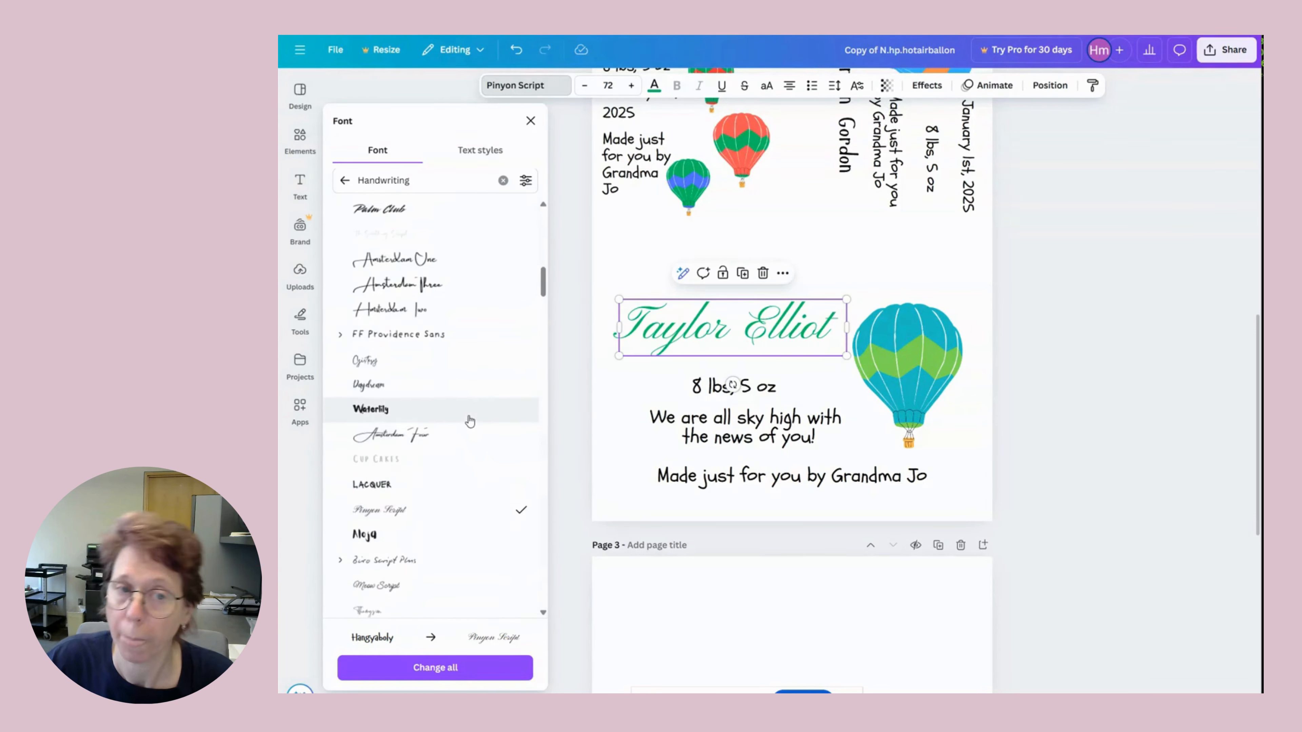
click(401, 392)
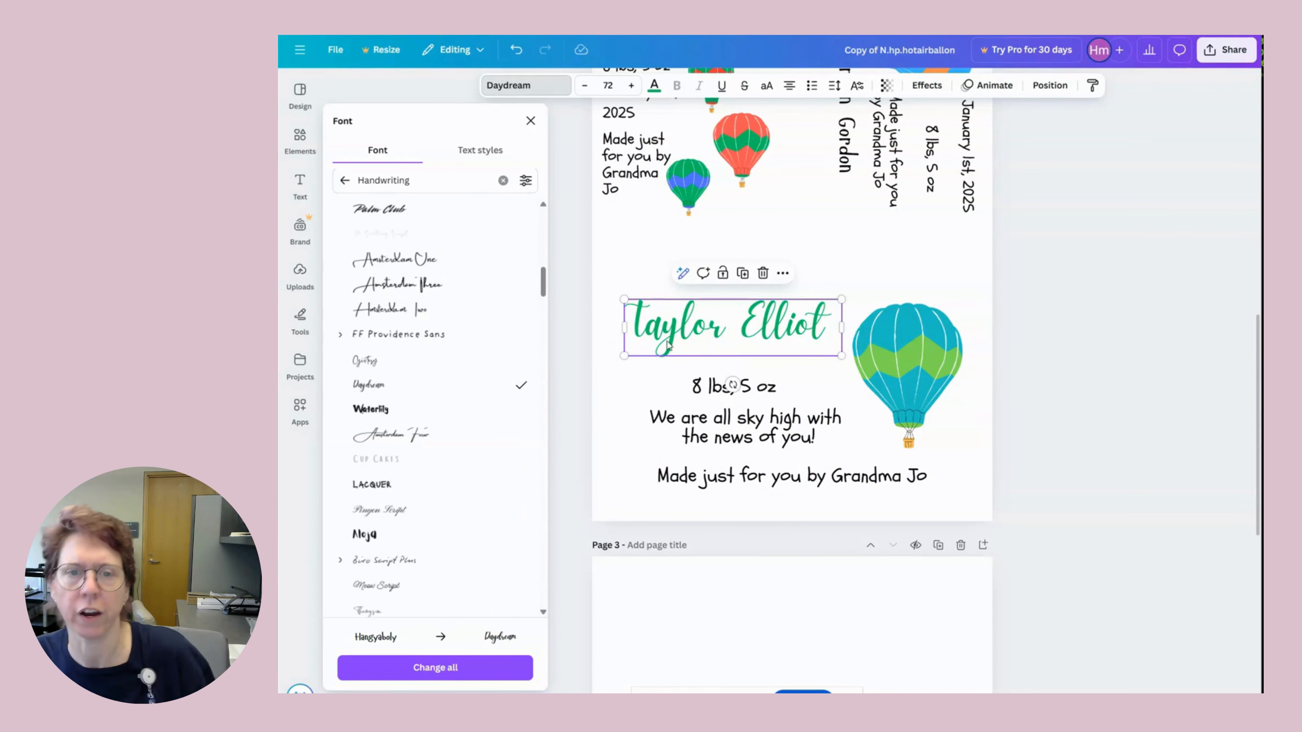
click(889, 267)
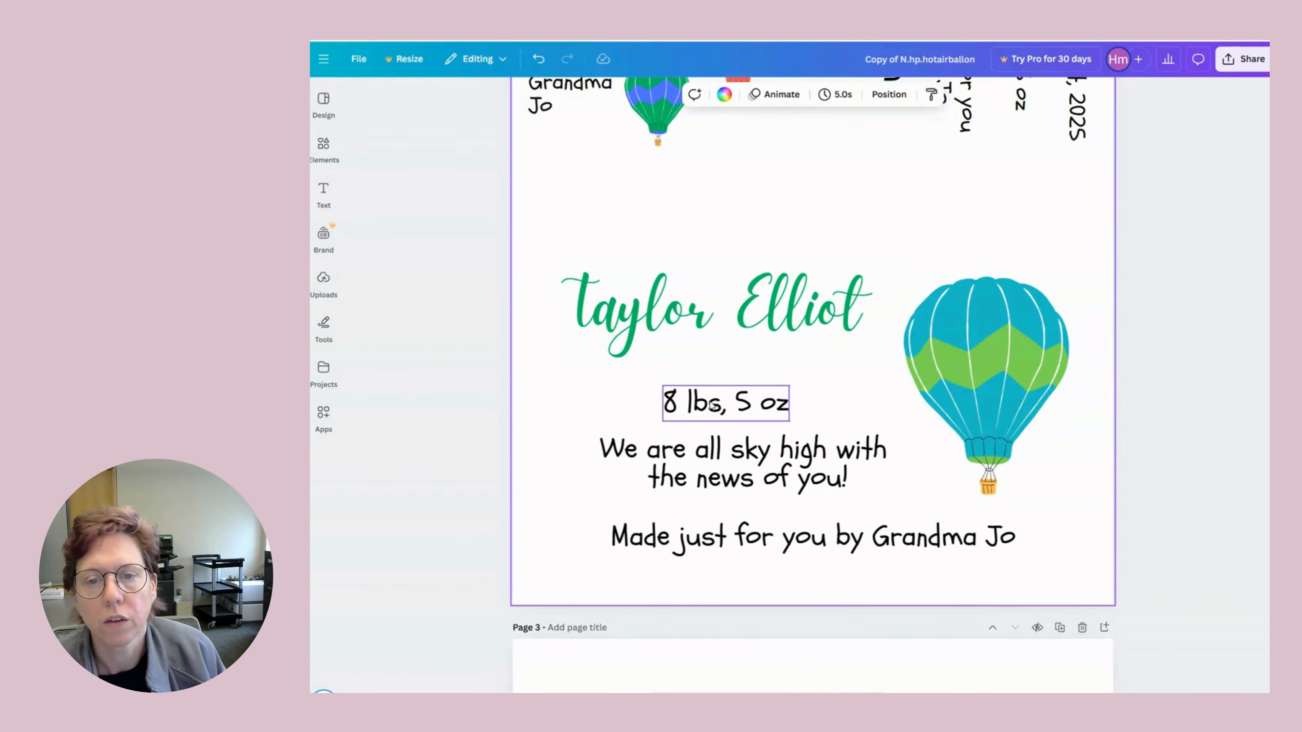
Select the name, credit line and sky-high tagline text boxes, highlighting the tagline text.
click(672, 314)
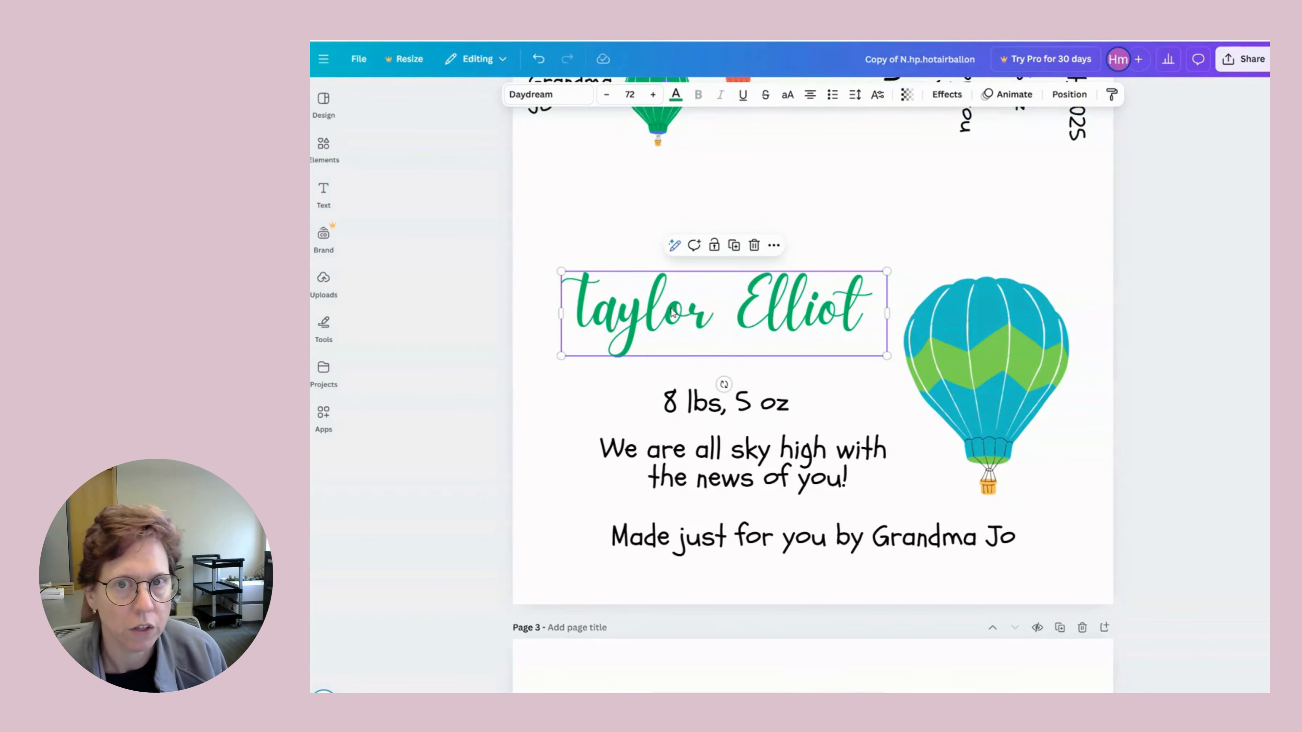
click(697, 547)
click(697, 543)
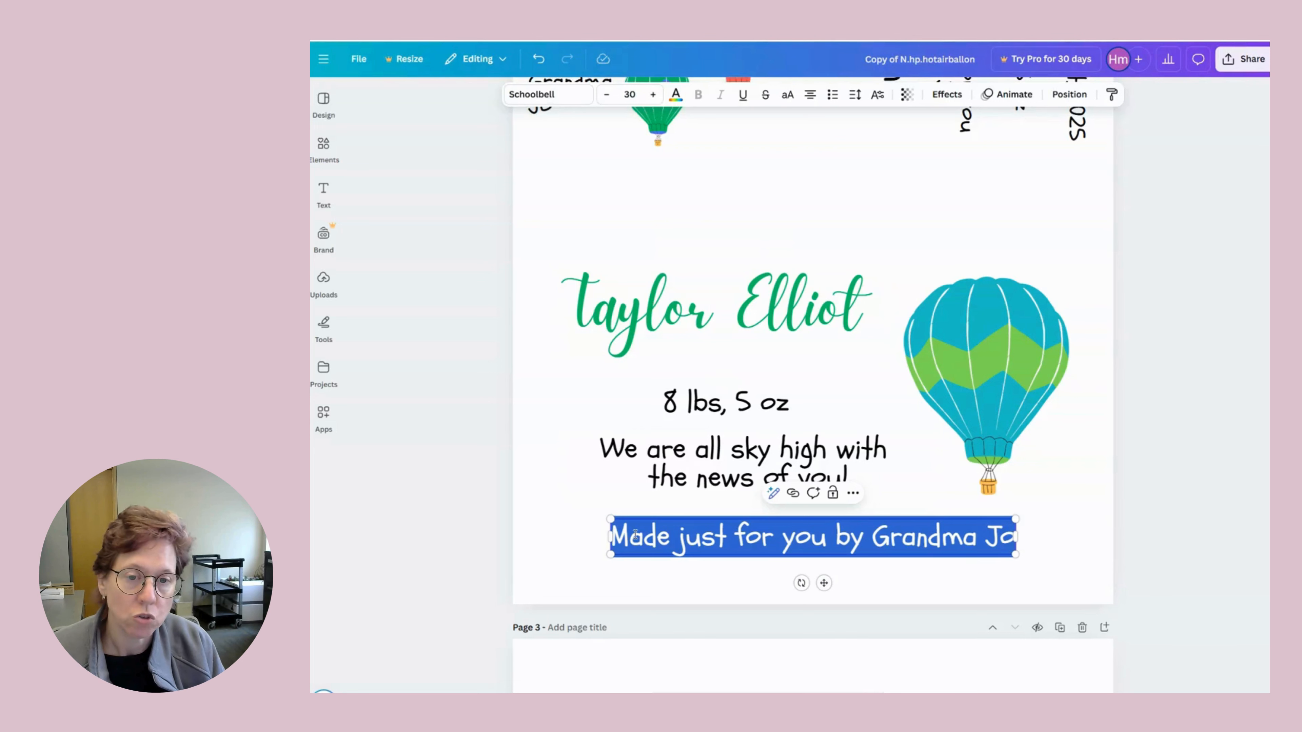
click(716, 461)
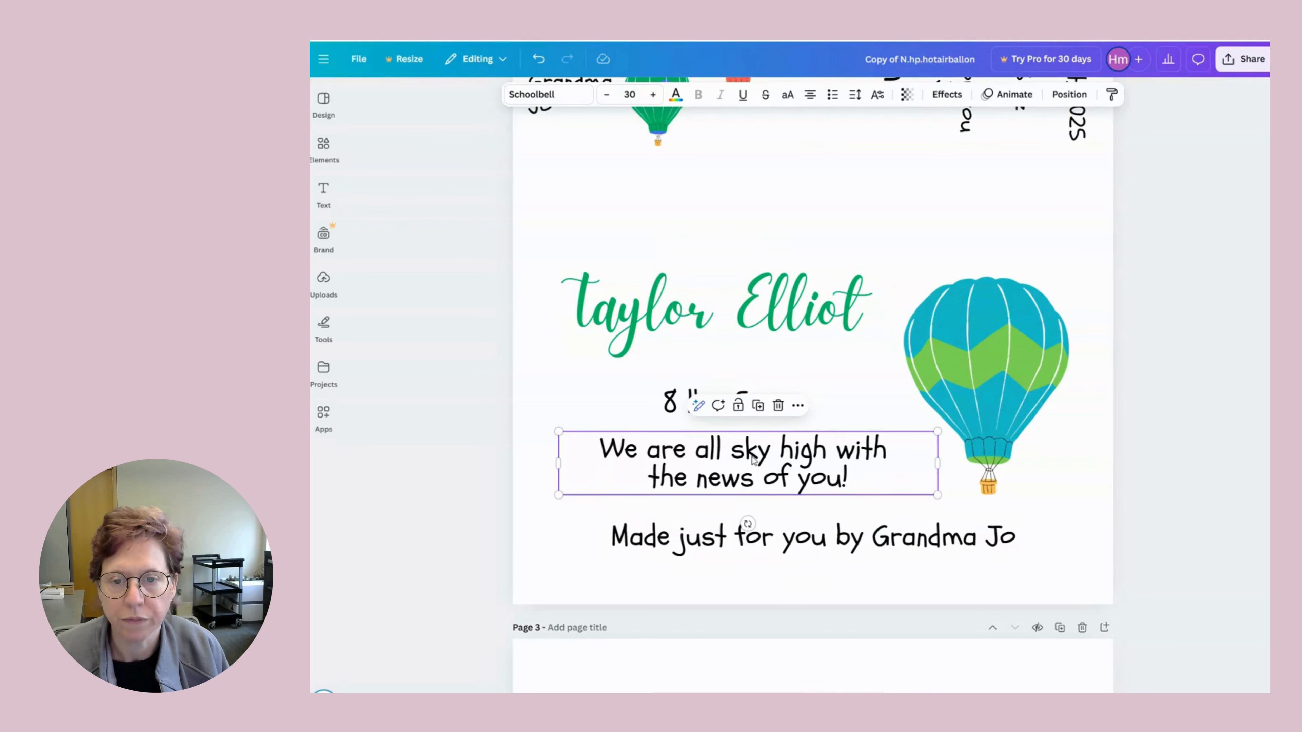
double_click(717, 454)
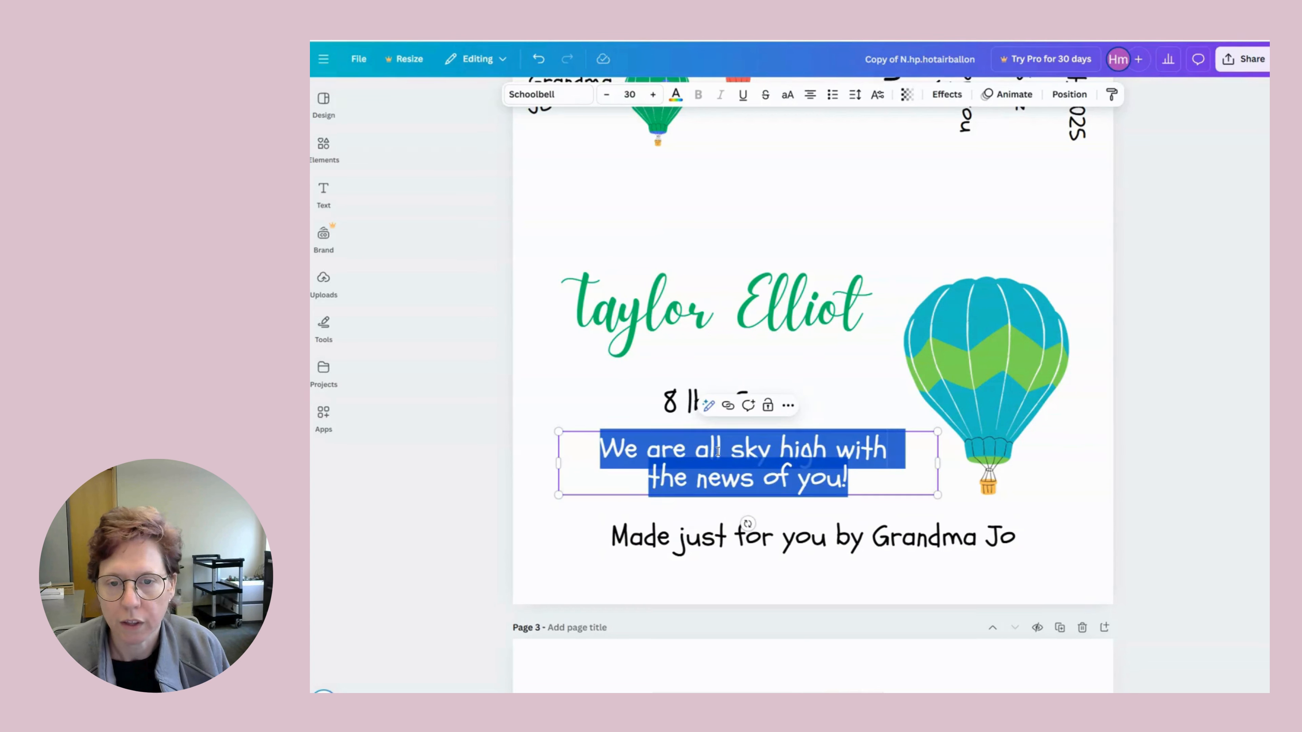
click(796, 371)
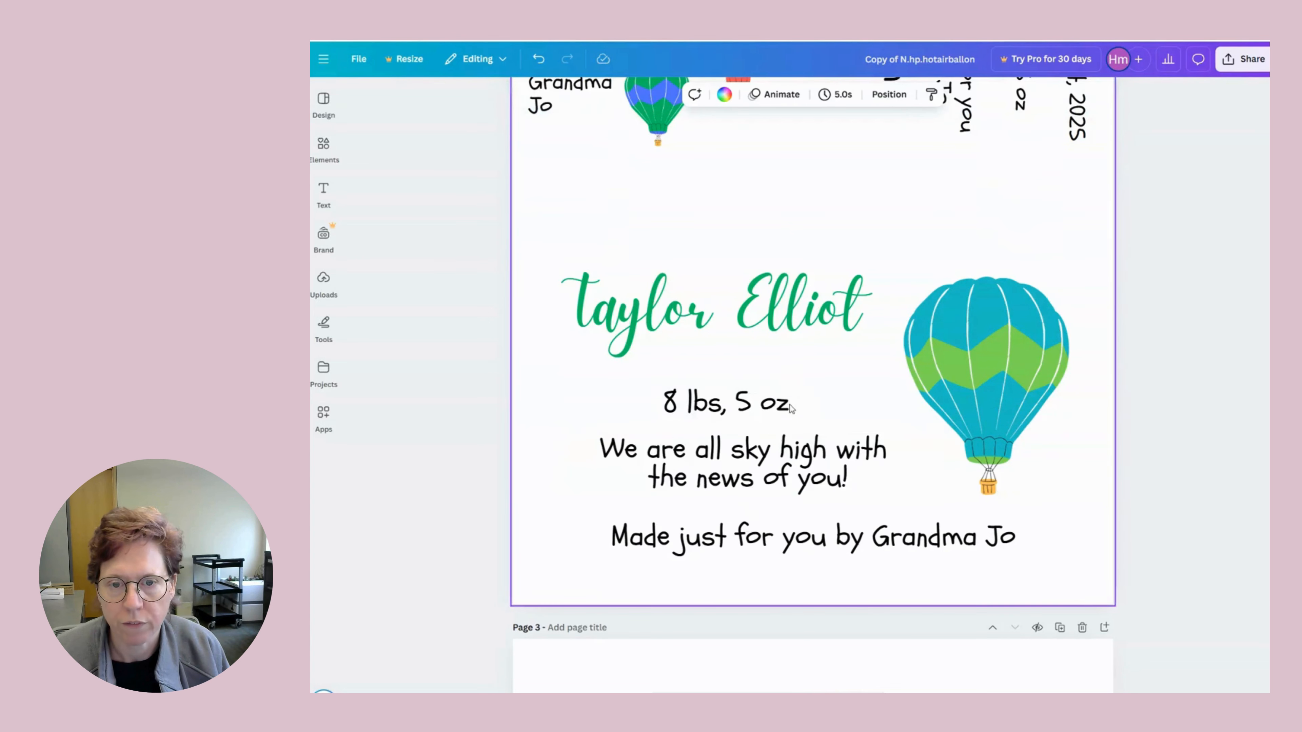
triple_click(745, 455)
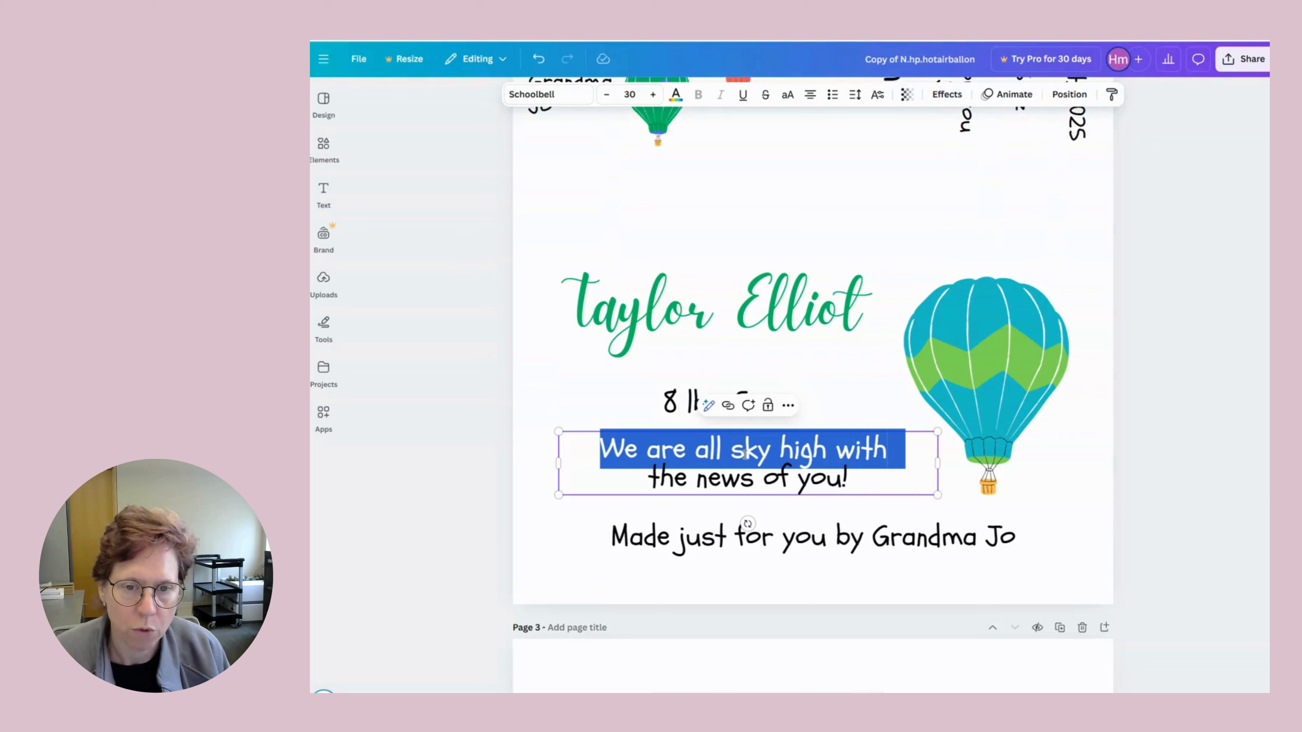
Replace the credit's giver with the aunt's name, widen it to one line, and reposition it.
click(745, 545)
click(697, 540)
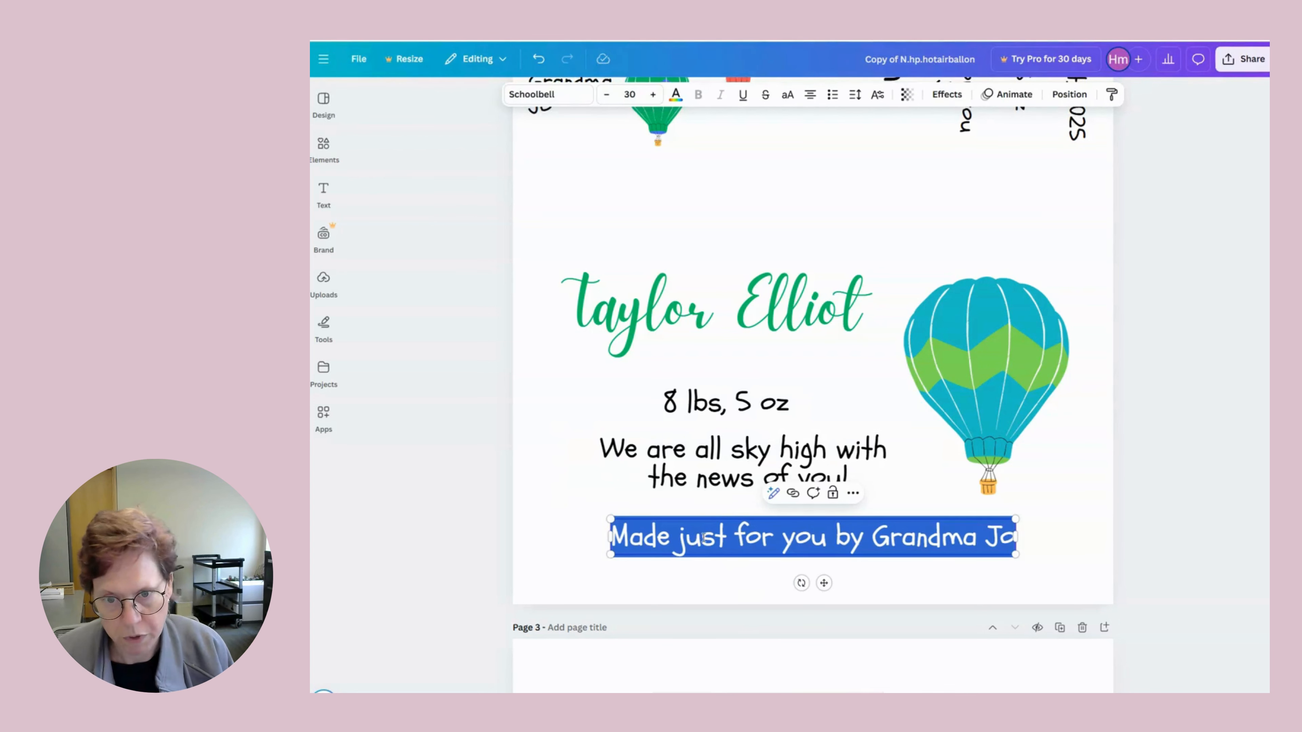
drag(873, 539, 1008, 540)
text(A)
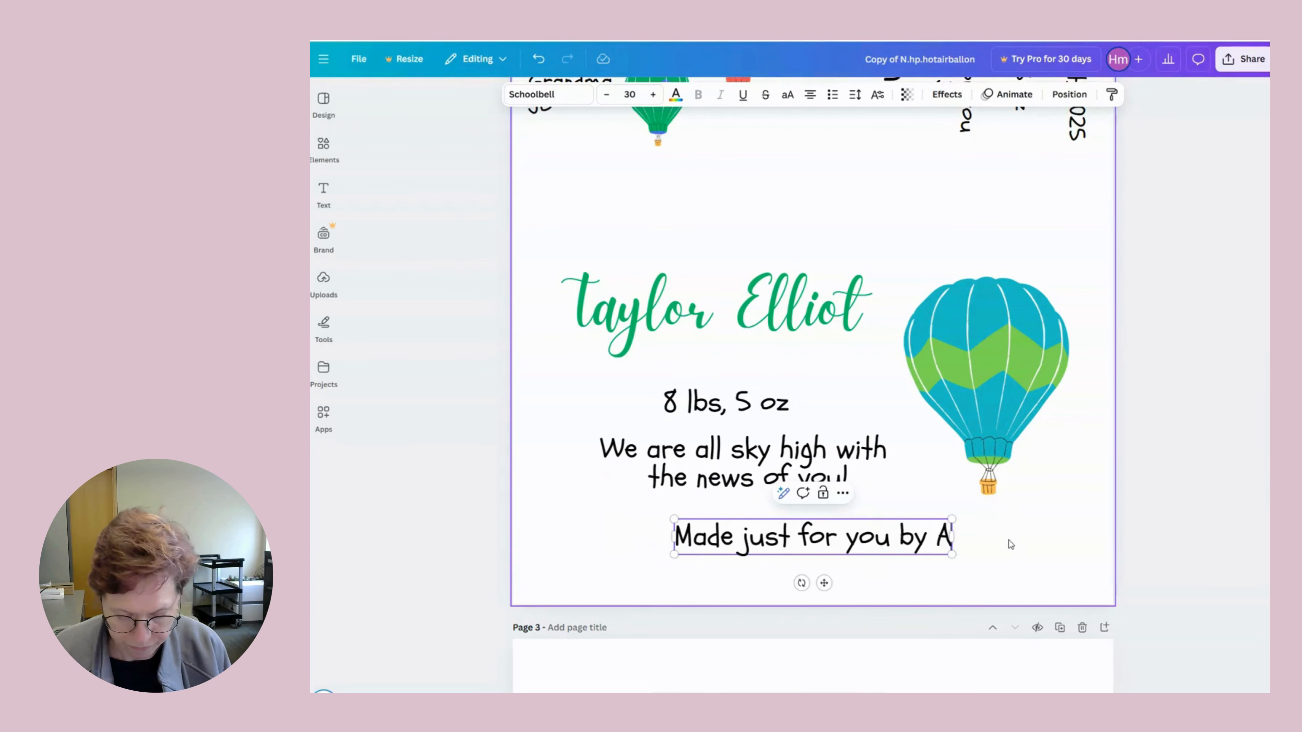
text(untie Marie)
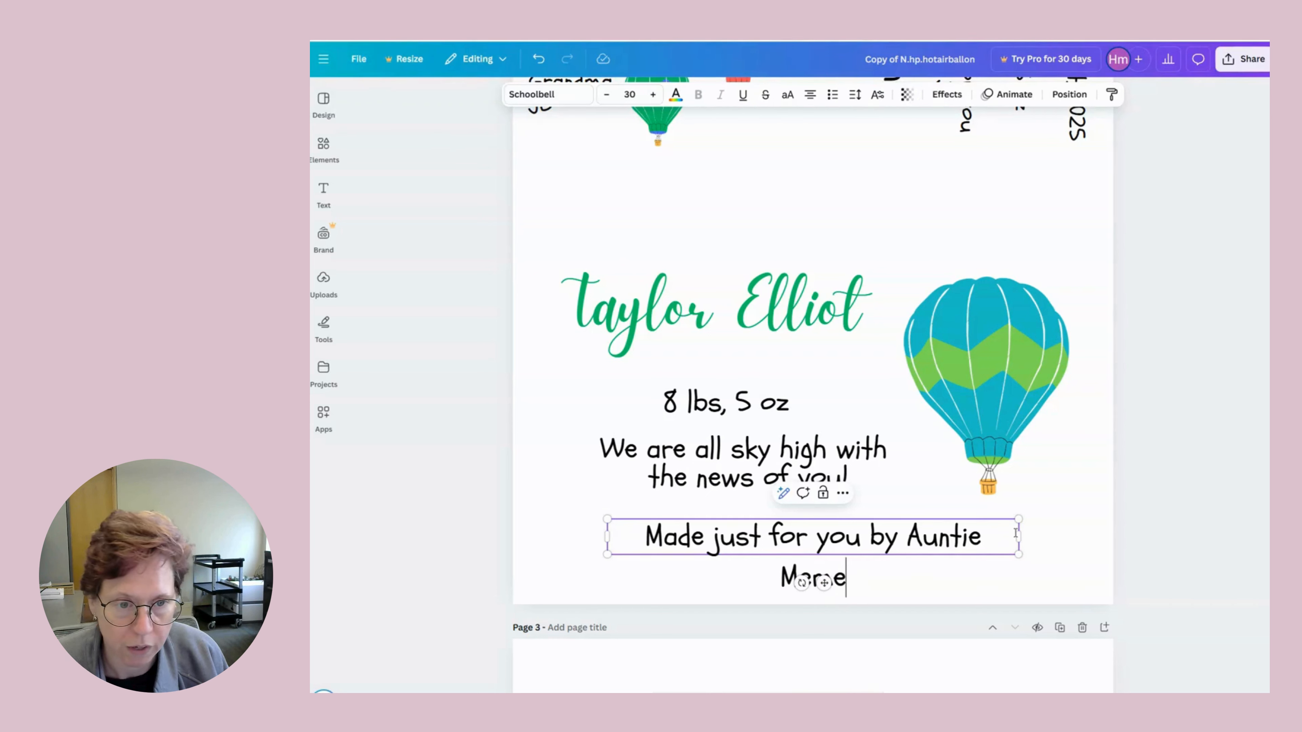
drag(1019, 537, 1094, 538)
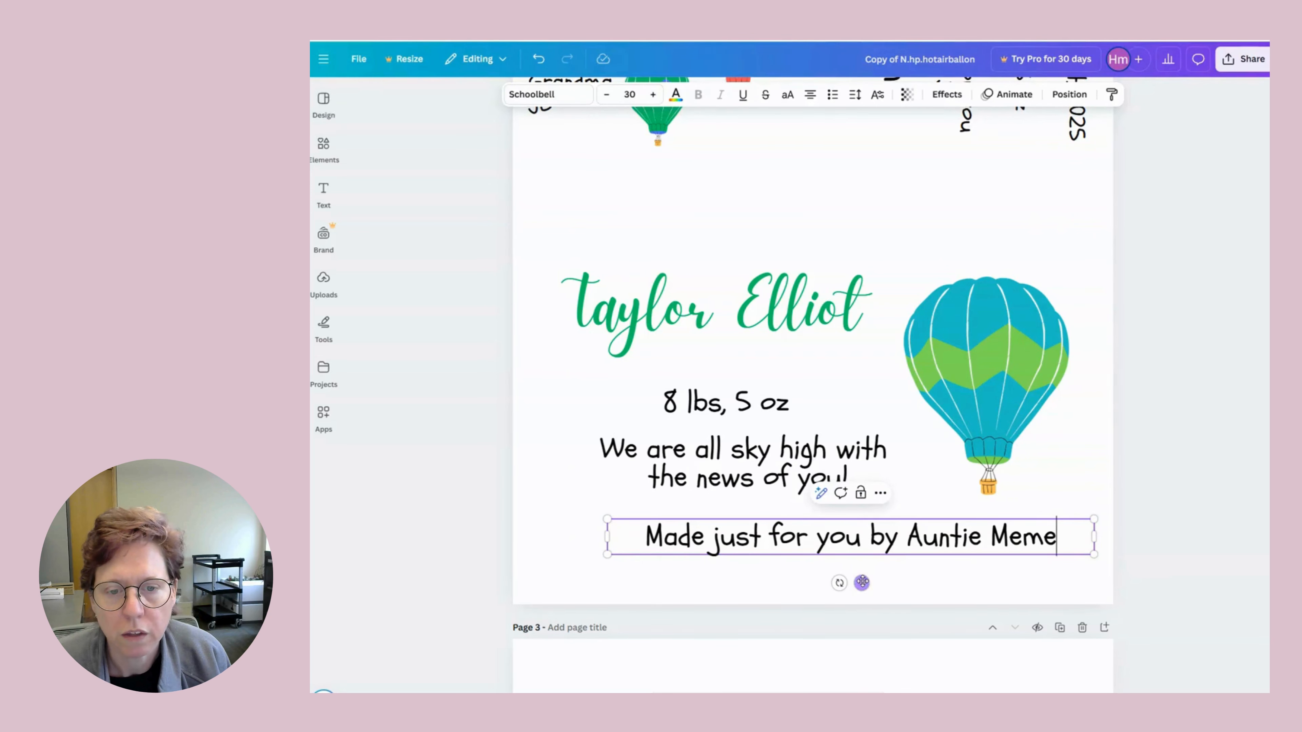
drag(862, 582, 810, 578)
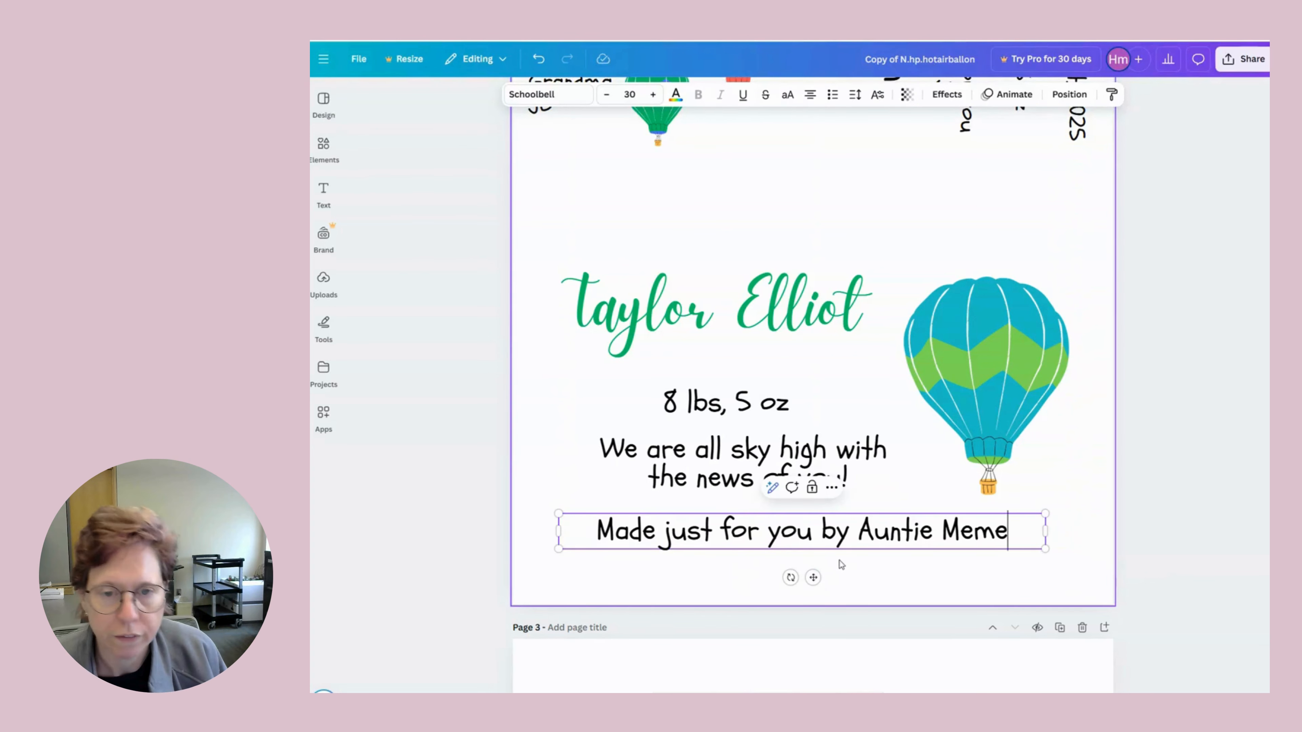
click(939, 256)
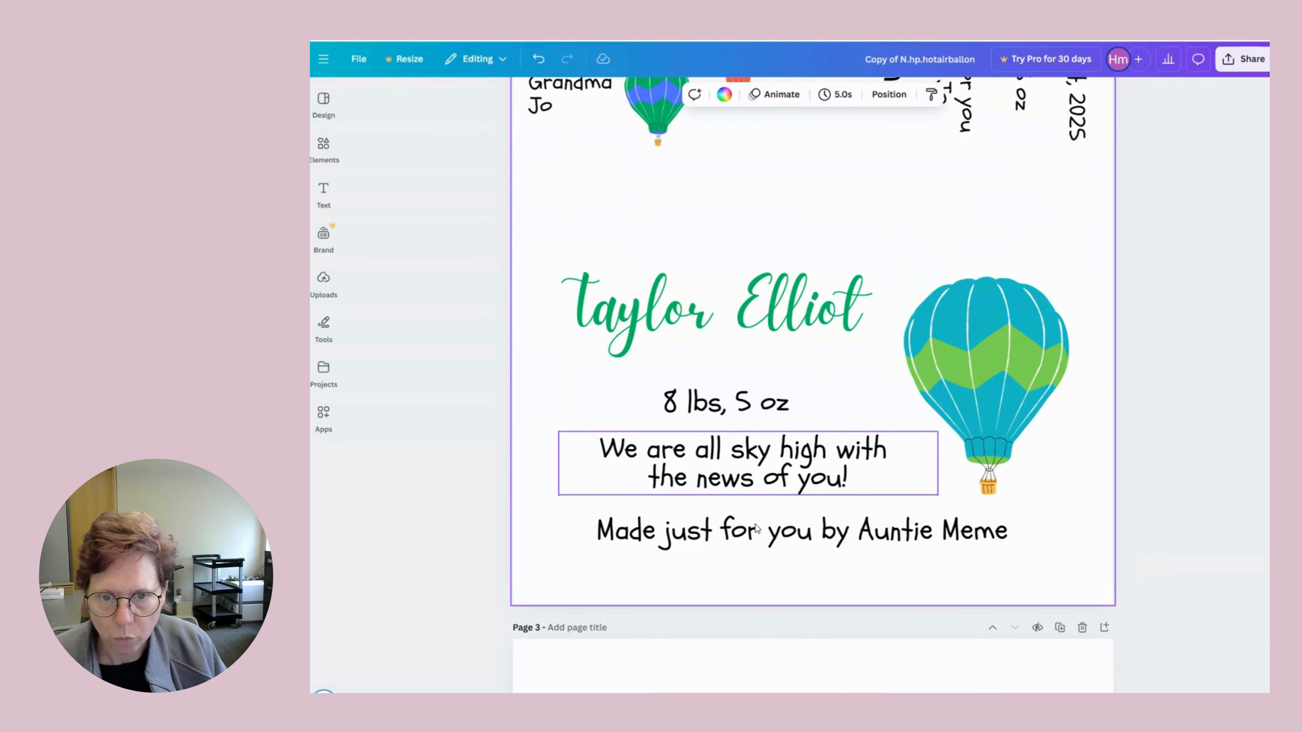
Snap the aunt's credit line to the centre guide under page 2's tagline, undoing the accidental tilt.
click(751, 539)
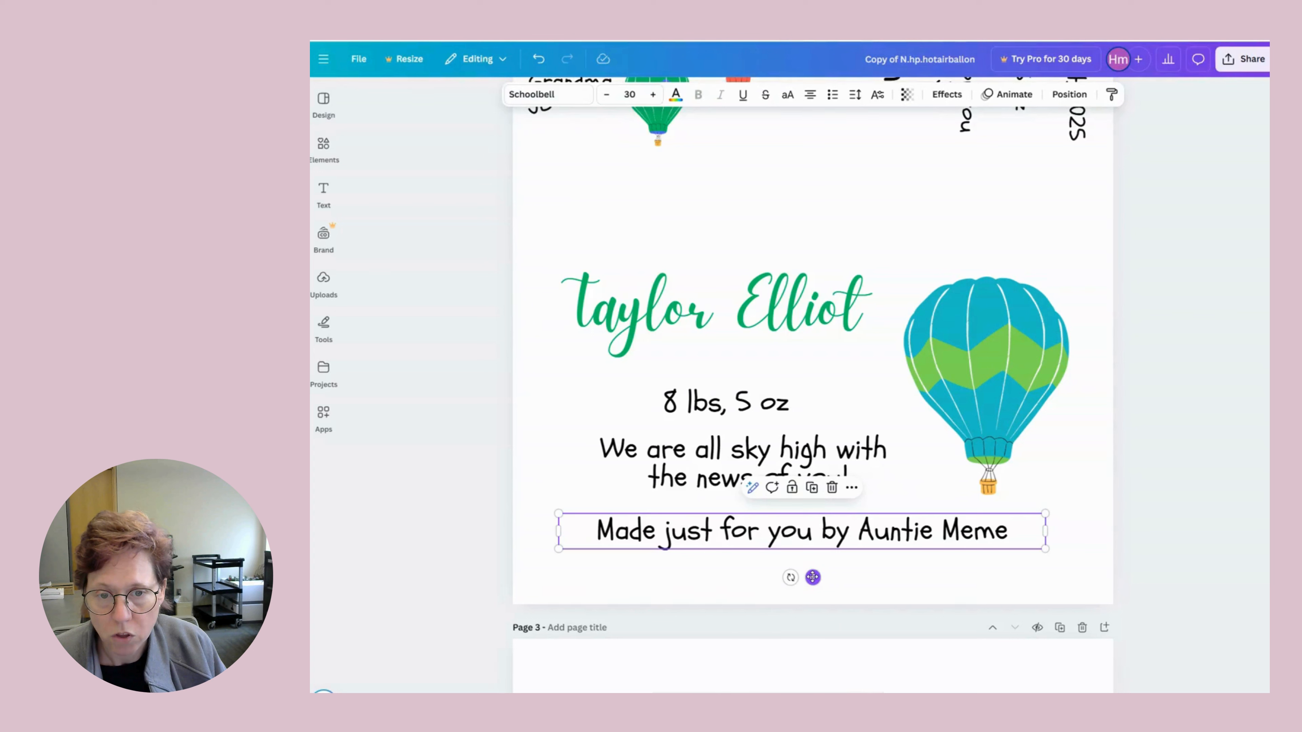
mouse_move(812, 577)
mouse_down()
mouse_move(773, 566)
mouse_move(811, 581)
mouse_move(789, 580)
mouse_move(835, 561)
mouse_move(815, 476)
mouse_move(748, 462)
mouse_move(710, 503)
mouse_move(719, 552)
mouse_move(770, 576)
mouse_move(804, 570)
mouse_up()
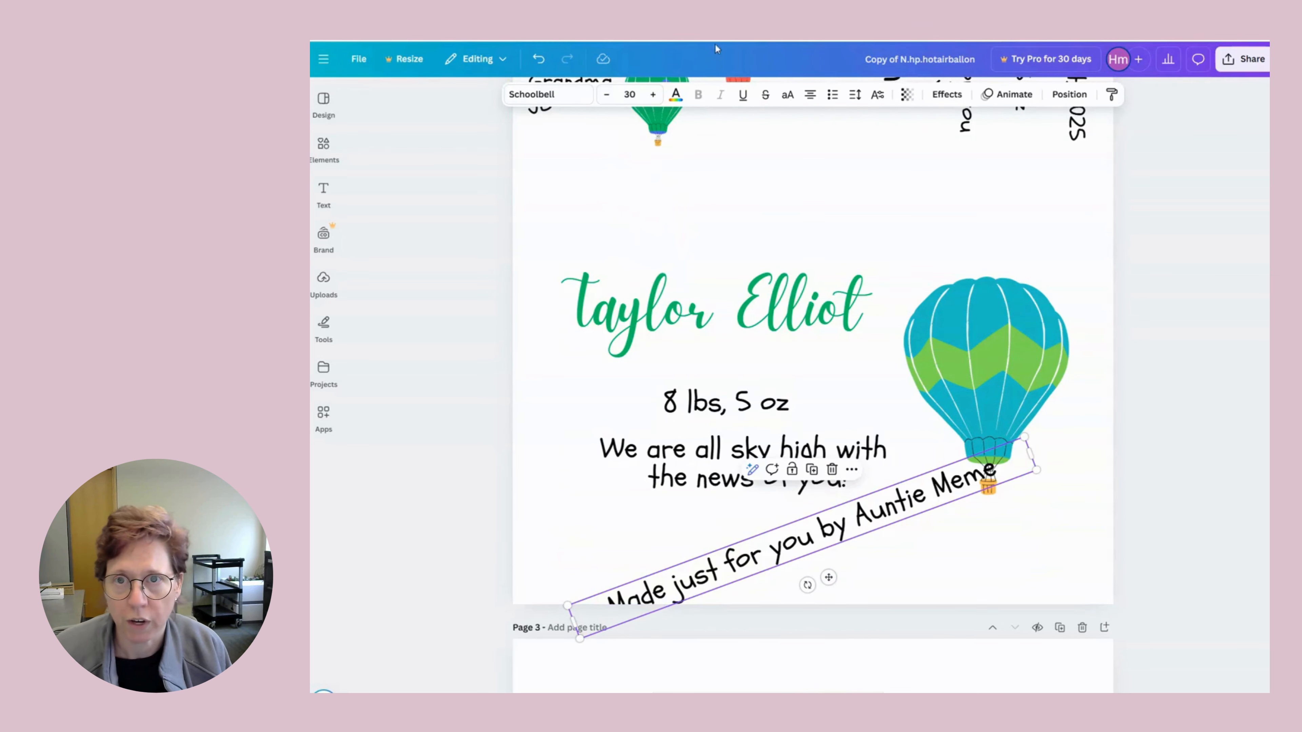
click(538, 59)
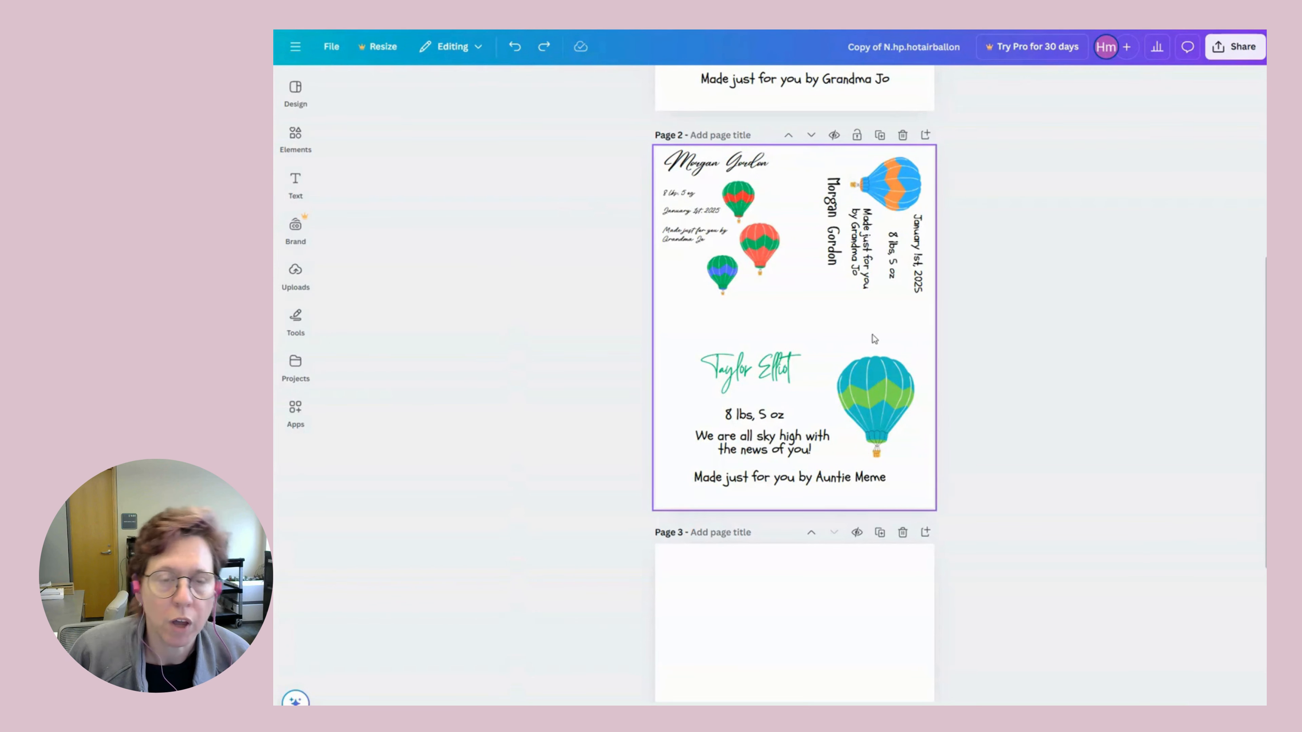
Move the vertical blue-orange balloon label's pieces onto page 3 and rotate them -90° to read horizontally.
drag(816, 151, 928, 308)
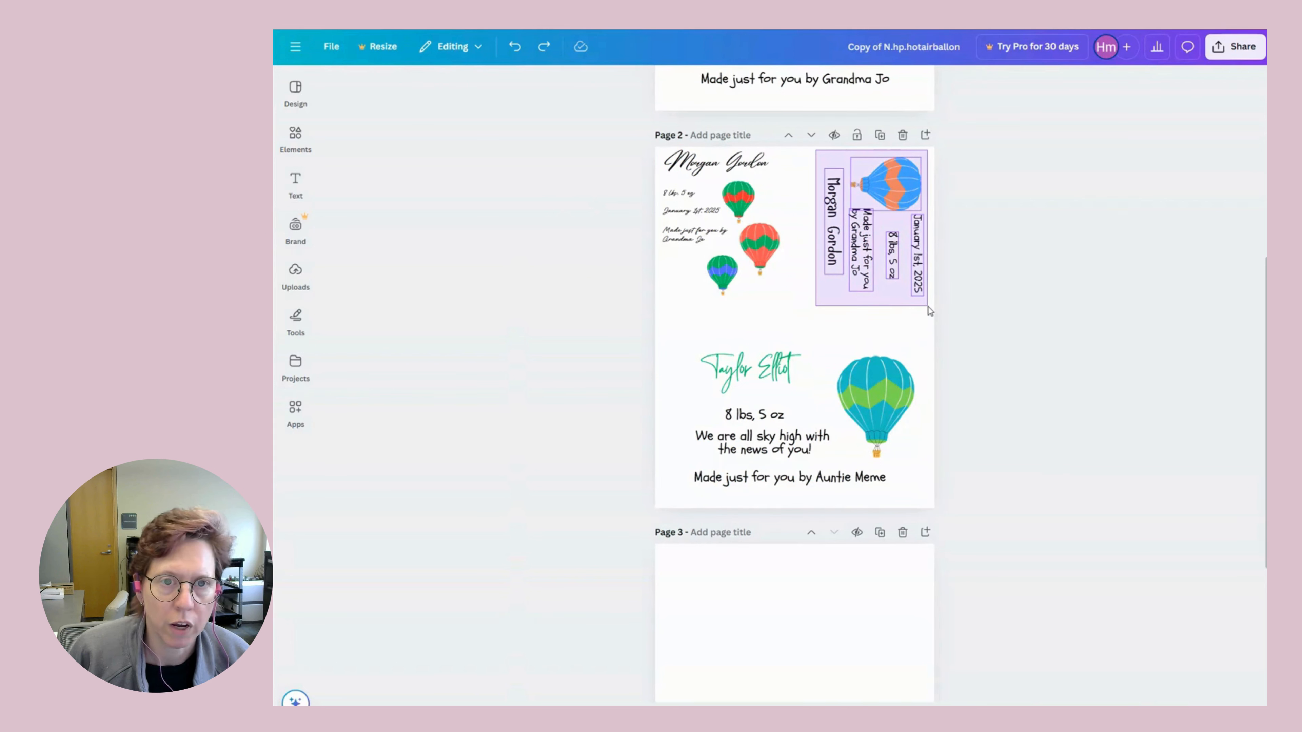
drag(929, 308, 928, 307)
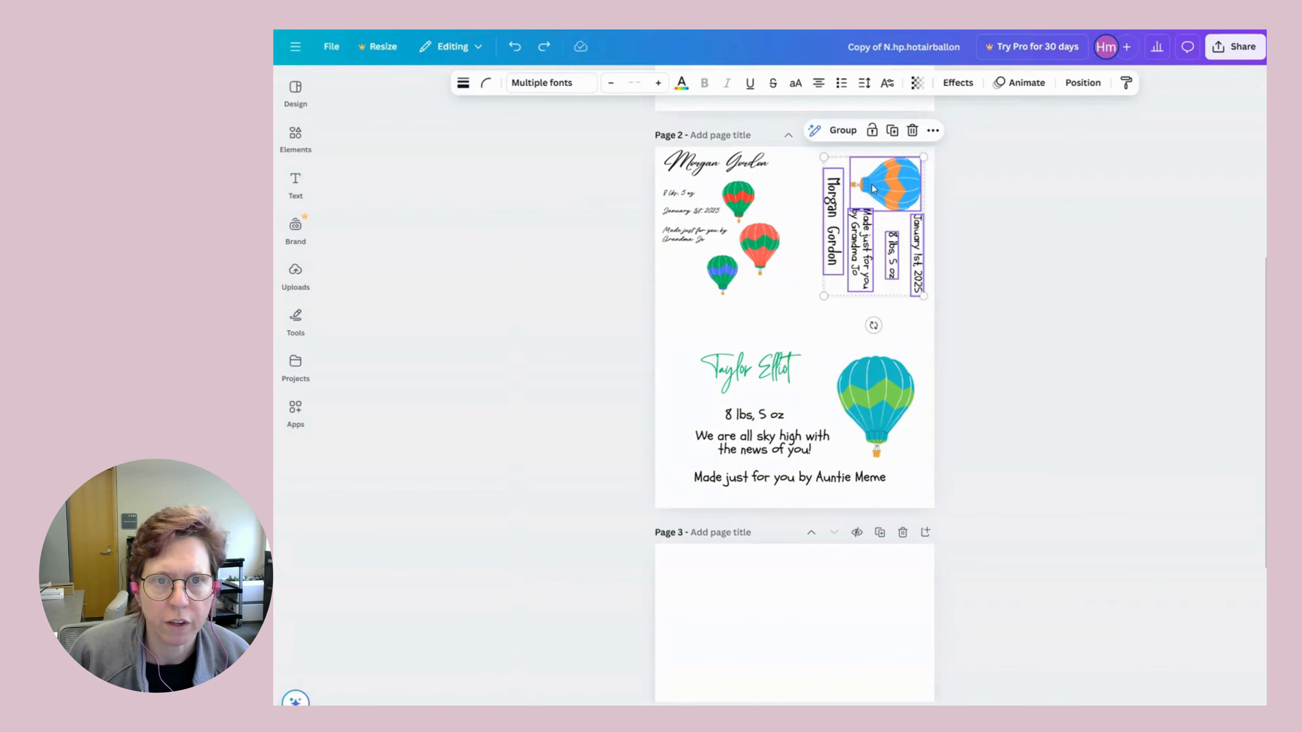
drag(874, 184, 794, 637)
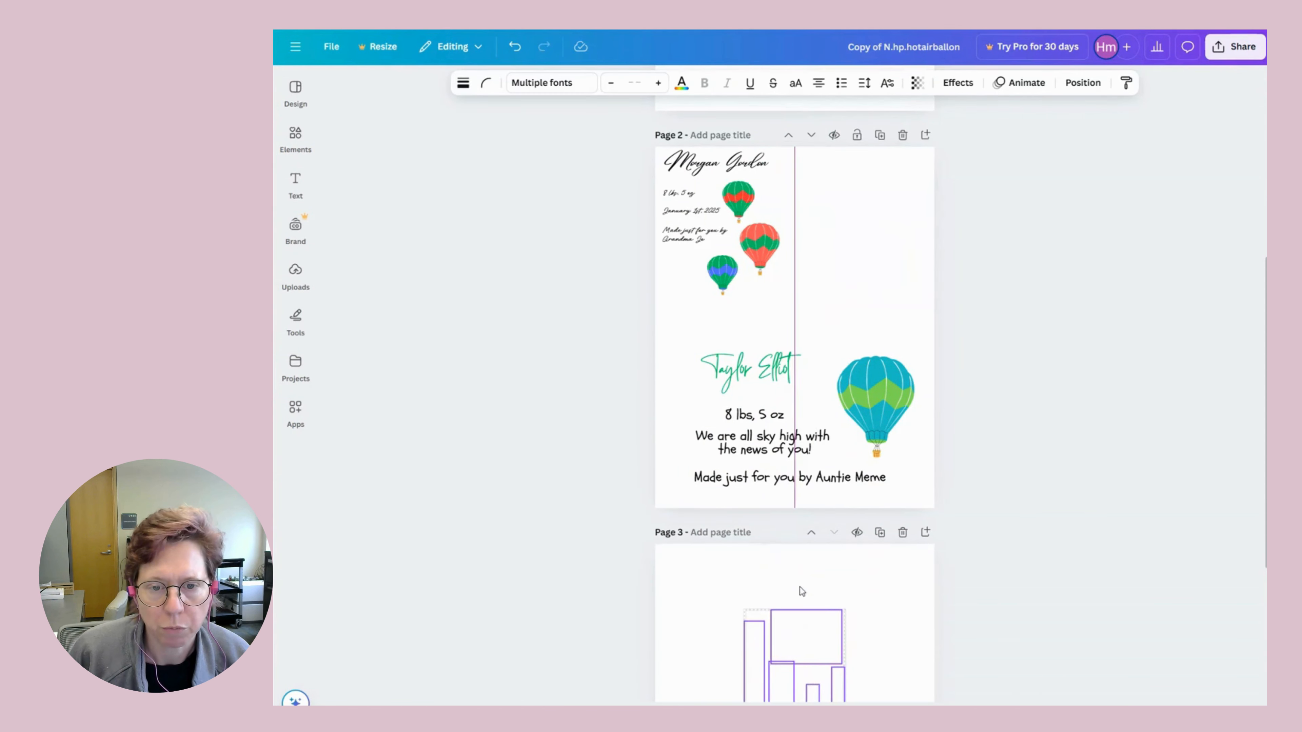
scroll(802, 564, down, 5)
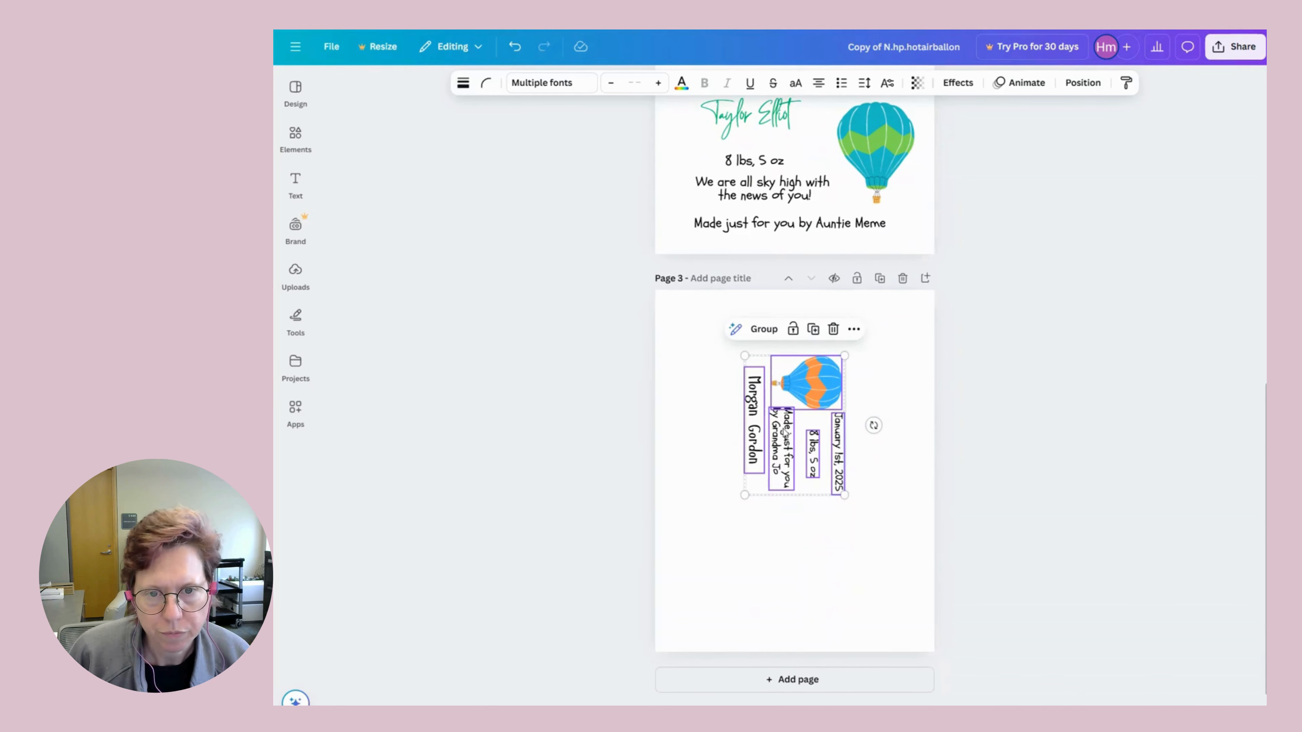
drag(786, 435, 787, 464)
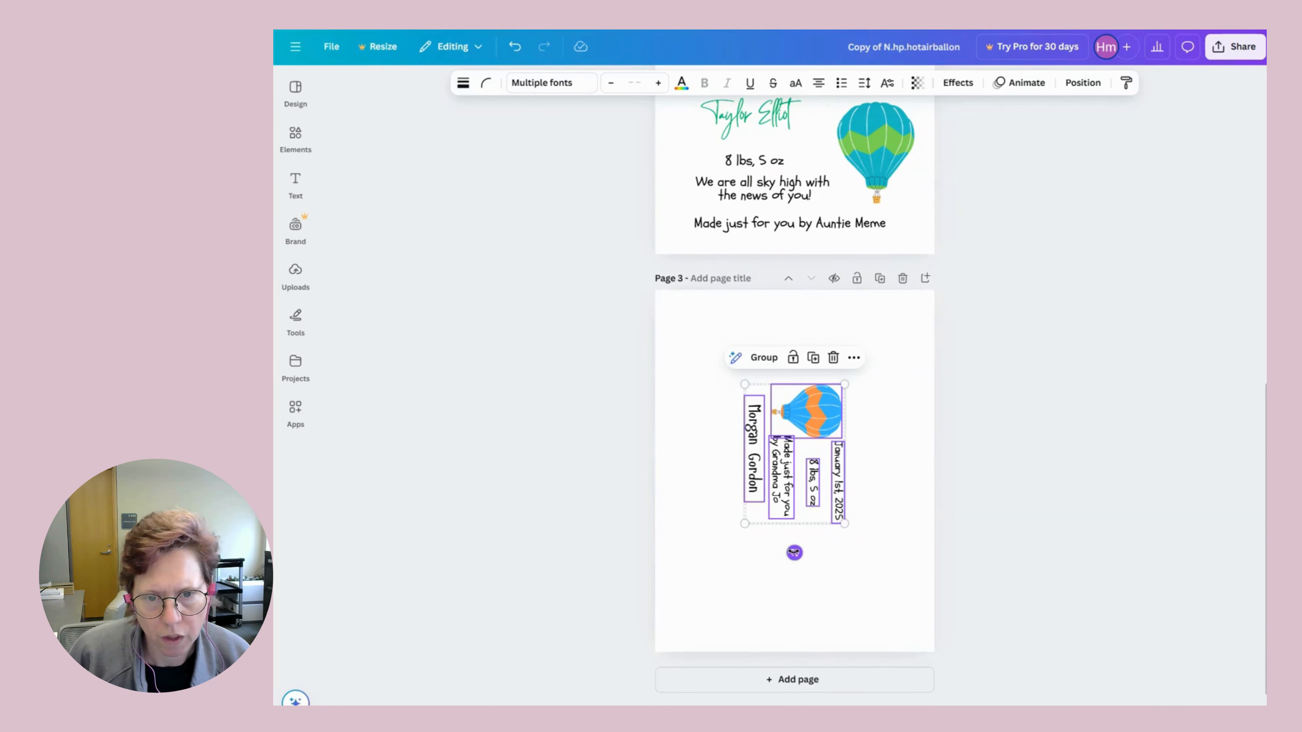
drag(794, 553, 873, 454)
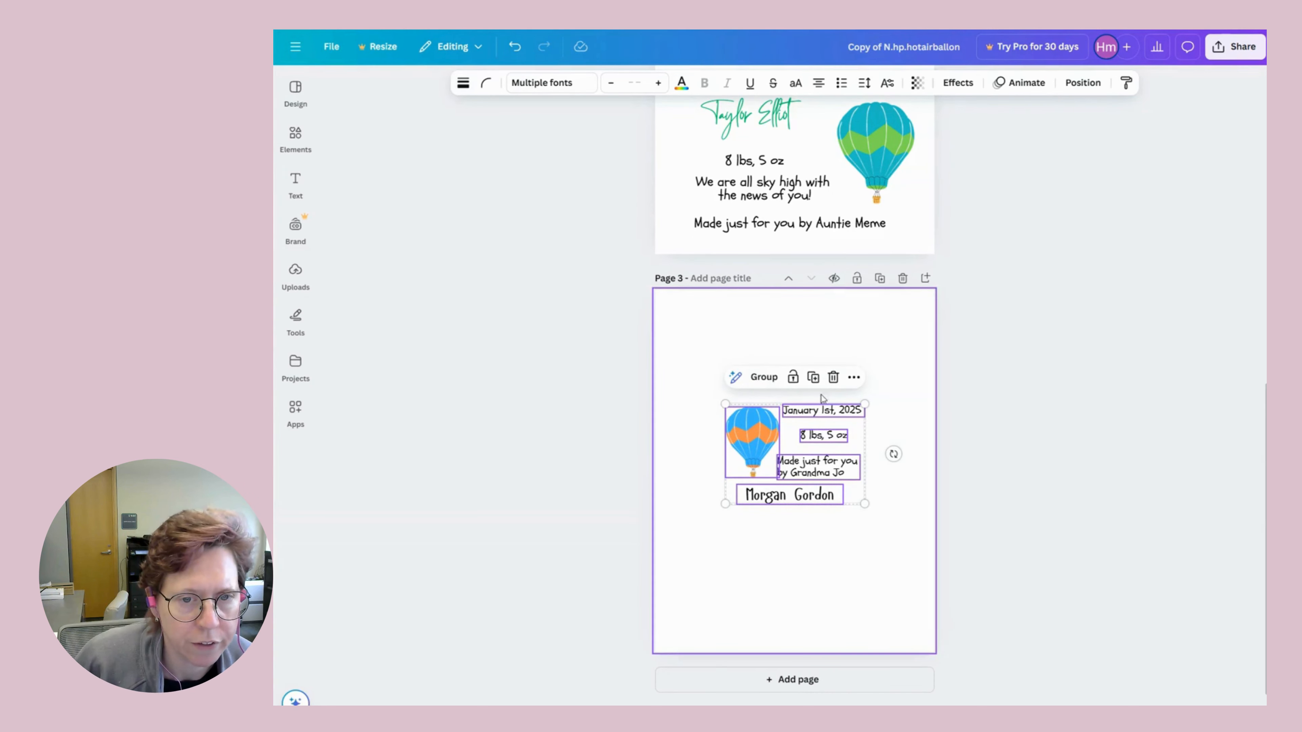
Group the label's pieces, raise the group slightly on page 3, then ungroup it.
click(768, 378)
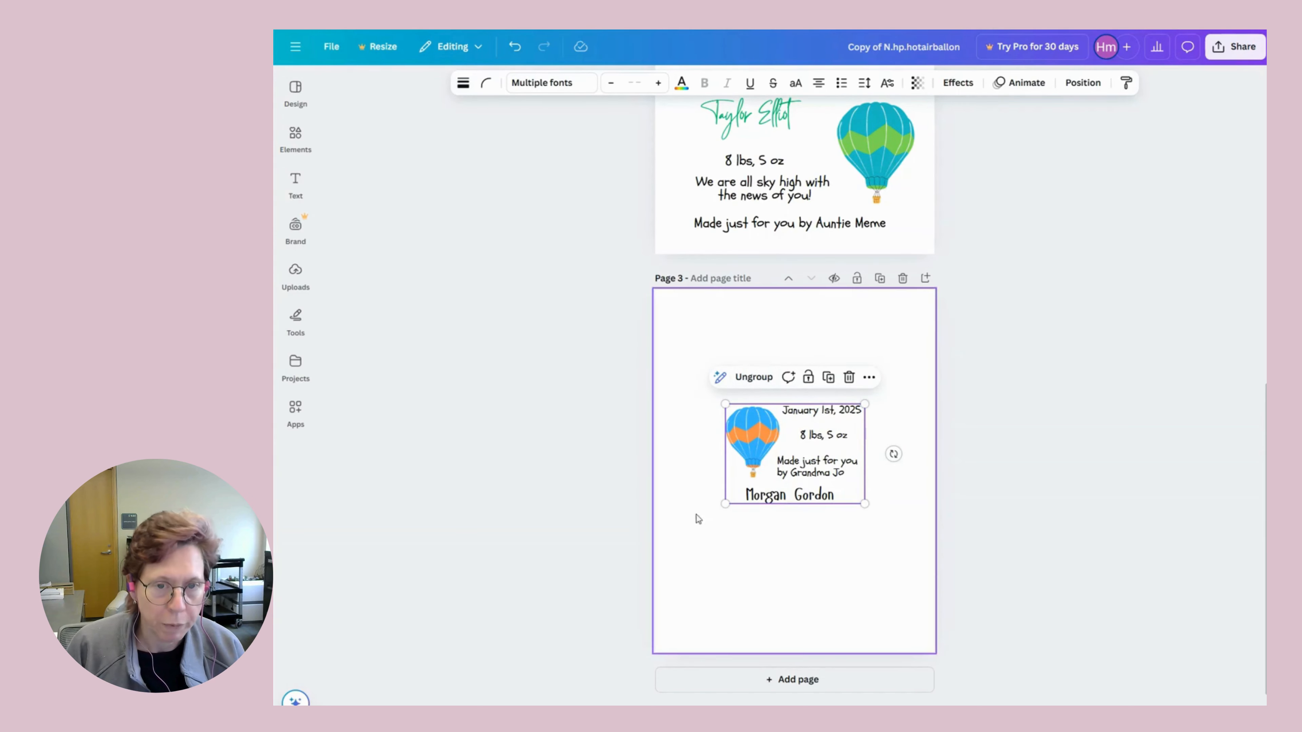
mouse_move(804, 464)
mouse_down()
mouse_move(811, 383)
mouse_move(796, 505)
mouse_move(804, 458)
mouse_up()
click(754, 378)
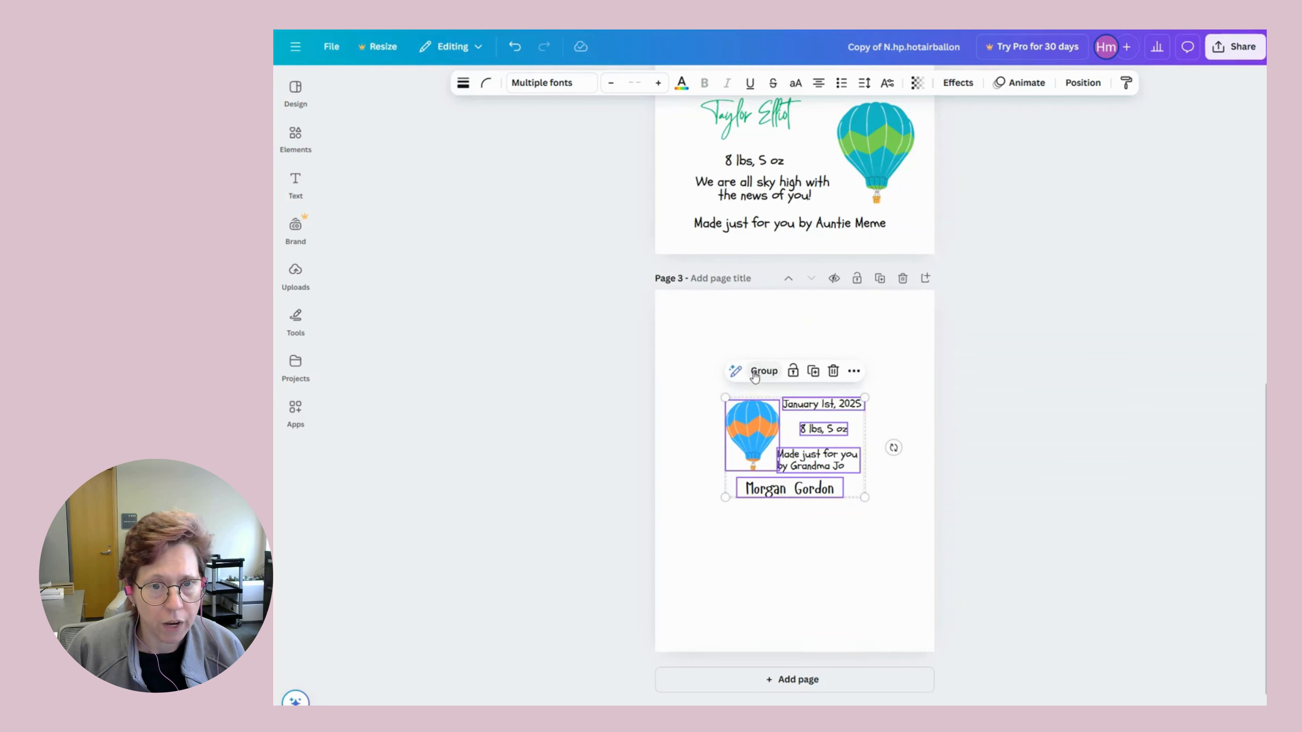
click(783, 560)
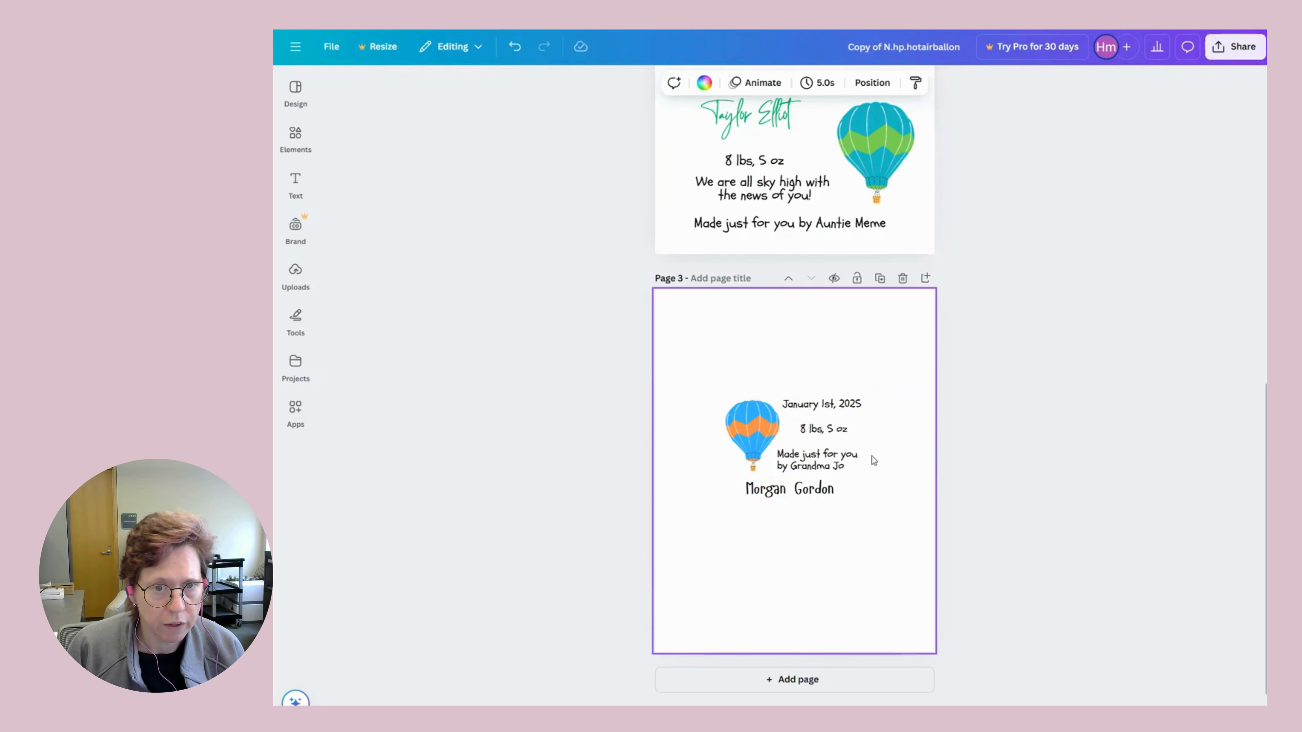
Try moving the blue-orange balloon up-left, undo it, and zoom in on page 3.
mouse_move(752, 427)
mouse_down()
mouse_move(718, 378)
mouse_move(739, 410)
mouse_up()
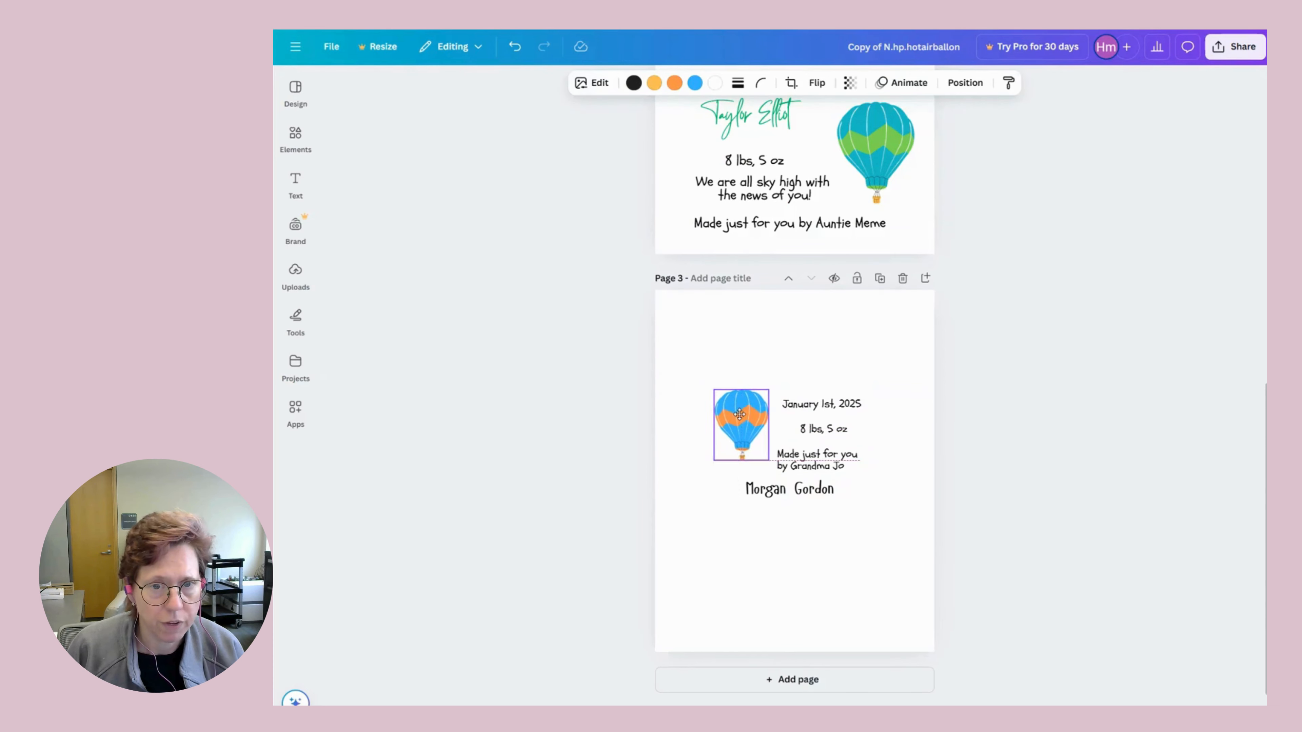
click(515, 47)
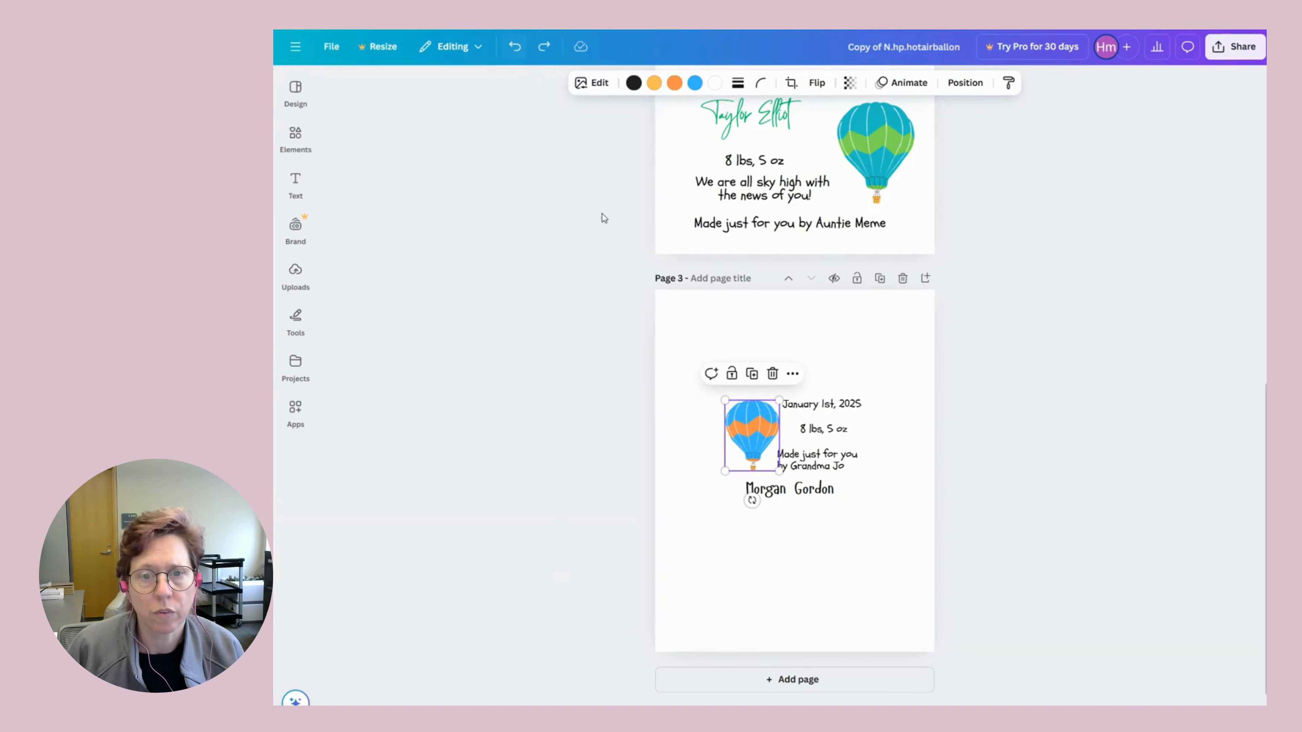
click(827, 584)
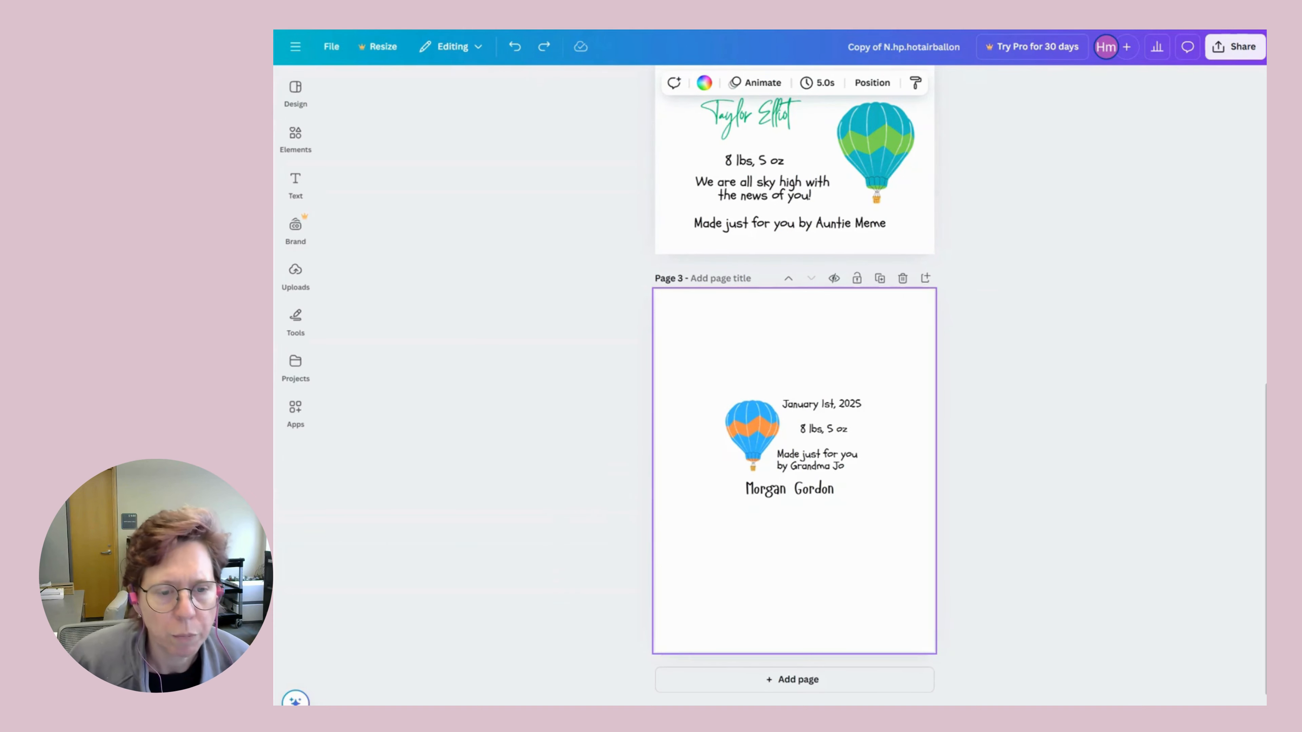
drag(1050, 713, 1063, 713)
scroll(990, 598, down, 3)
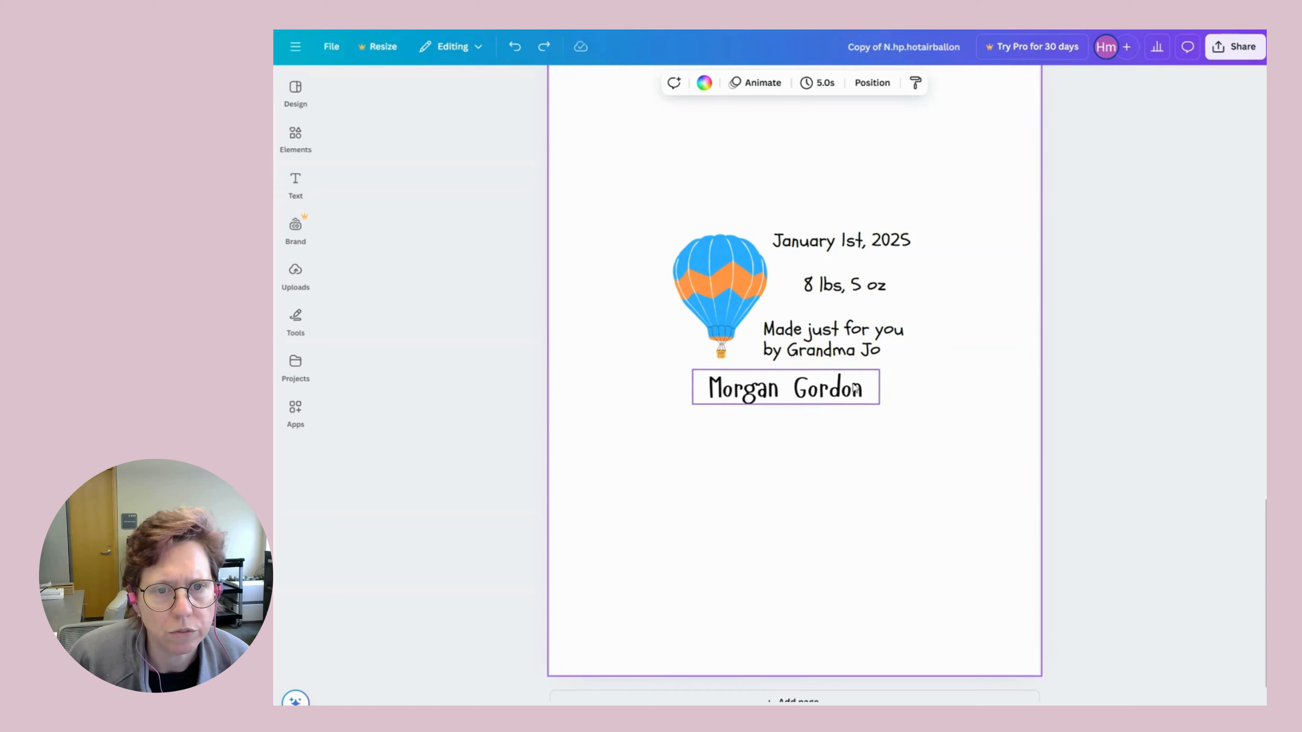
Widen the credit box so it wraps after 'by', and shift the weight and date lines left against the balloon.
click(831, 339)
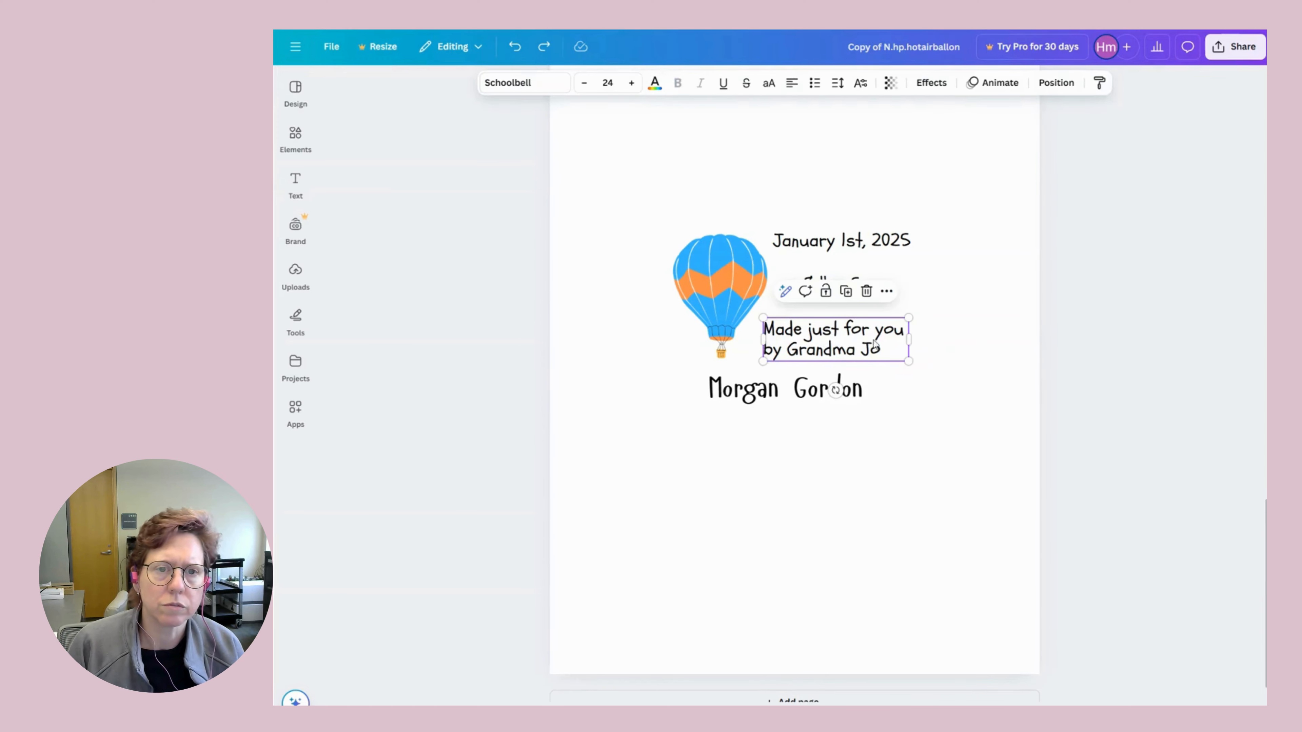
drag(910, 342, 941, 347)
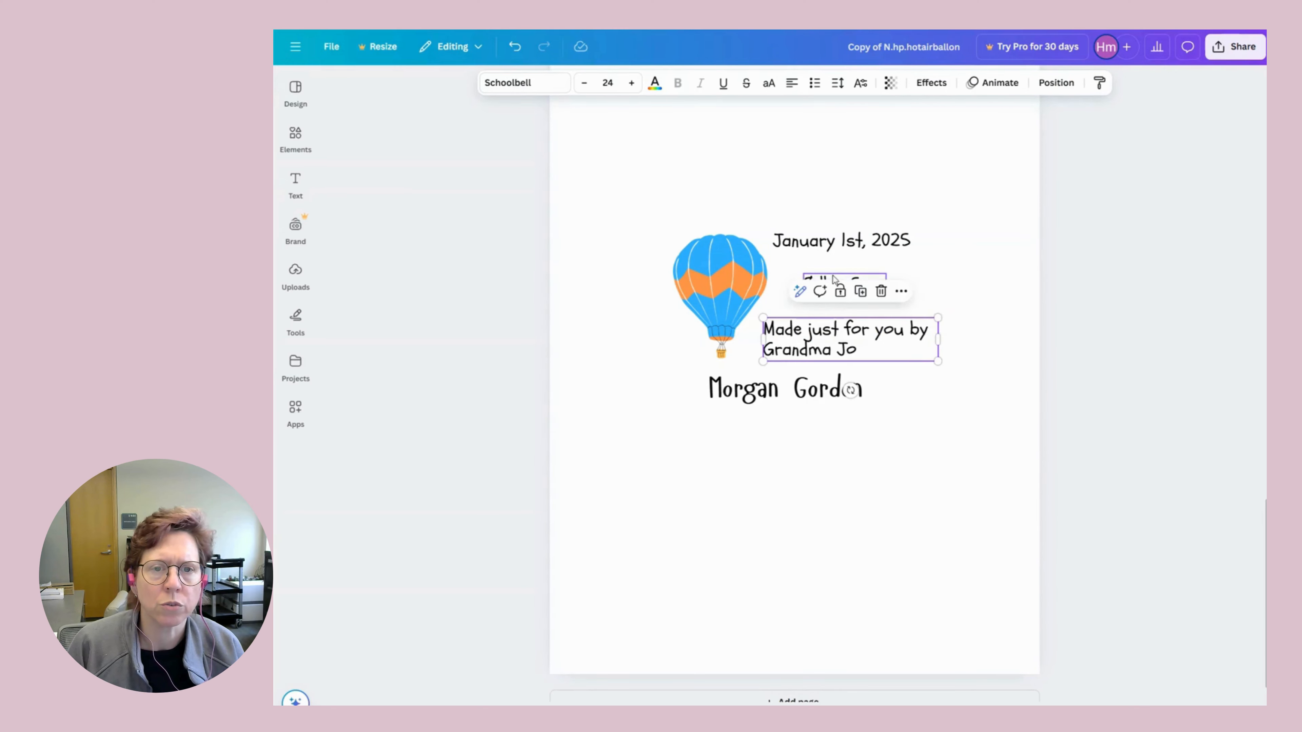
drag(833, 281, 939, 298)
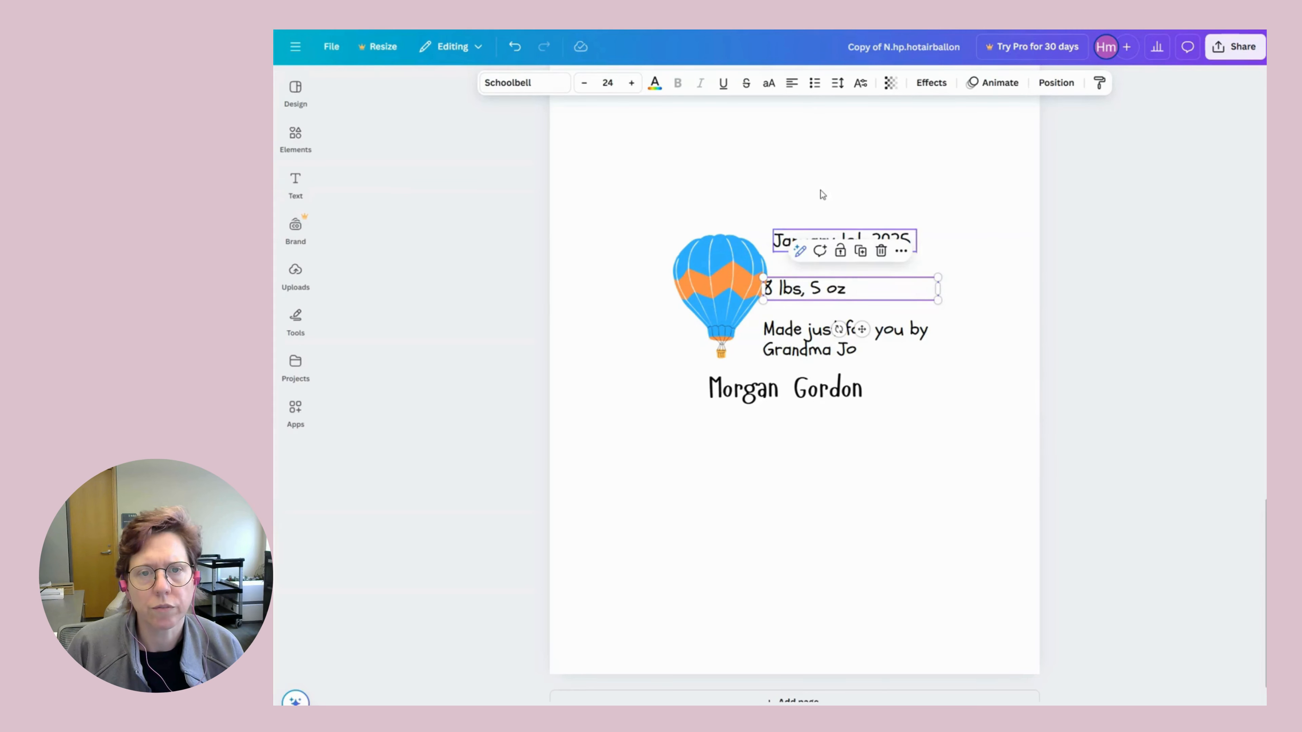
click(823, 222)
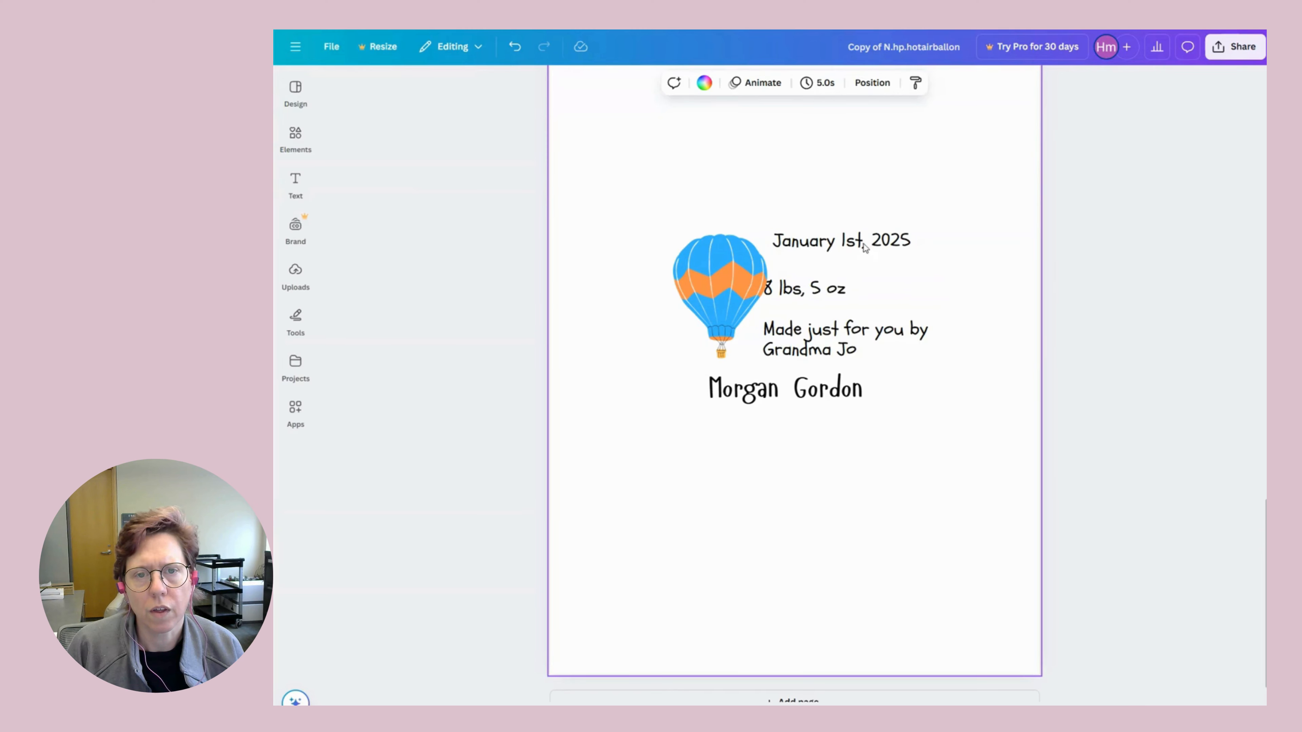
drag(834, 250, 938, 241)
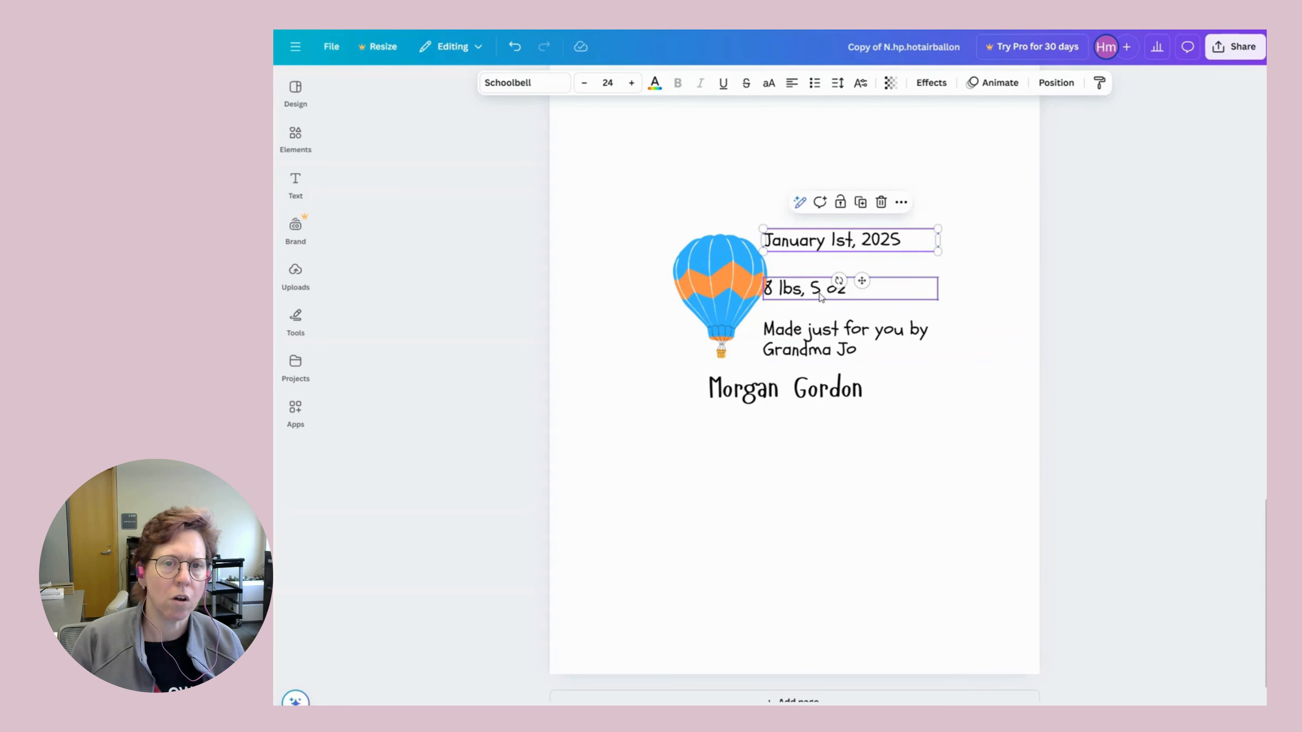
Select the credit, weight and date text boxes together.
click(835, 290)
click(820, 338)
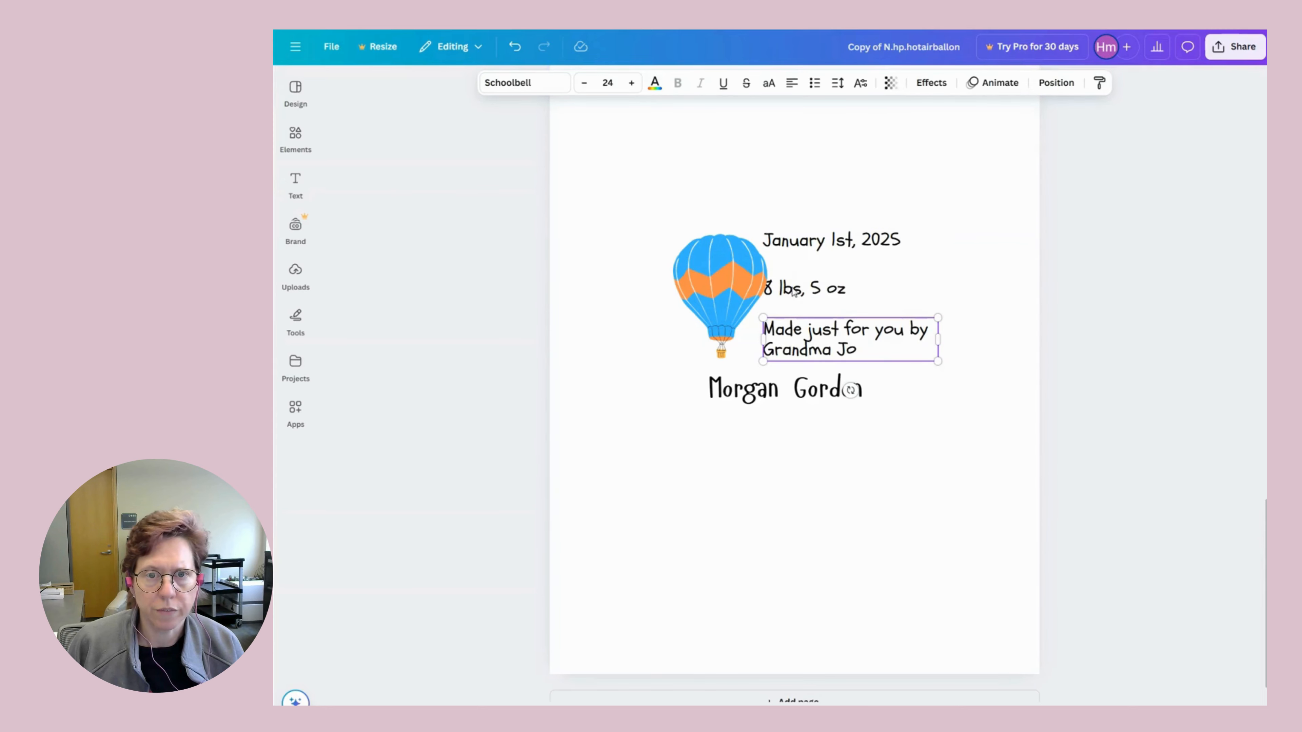
shift+click(795, 290)
shift+click(818, 245)
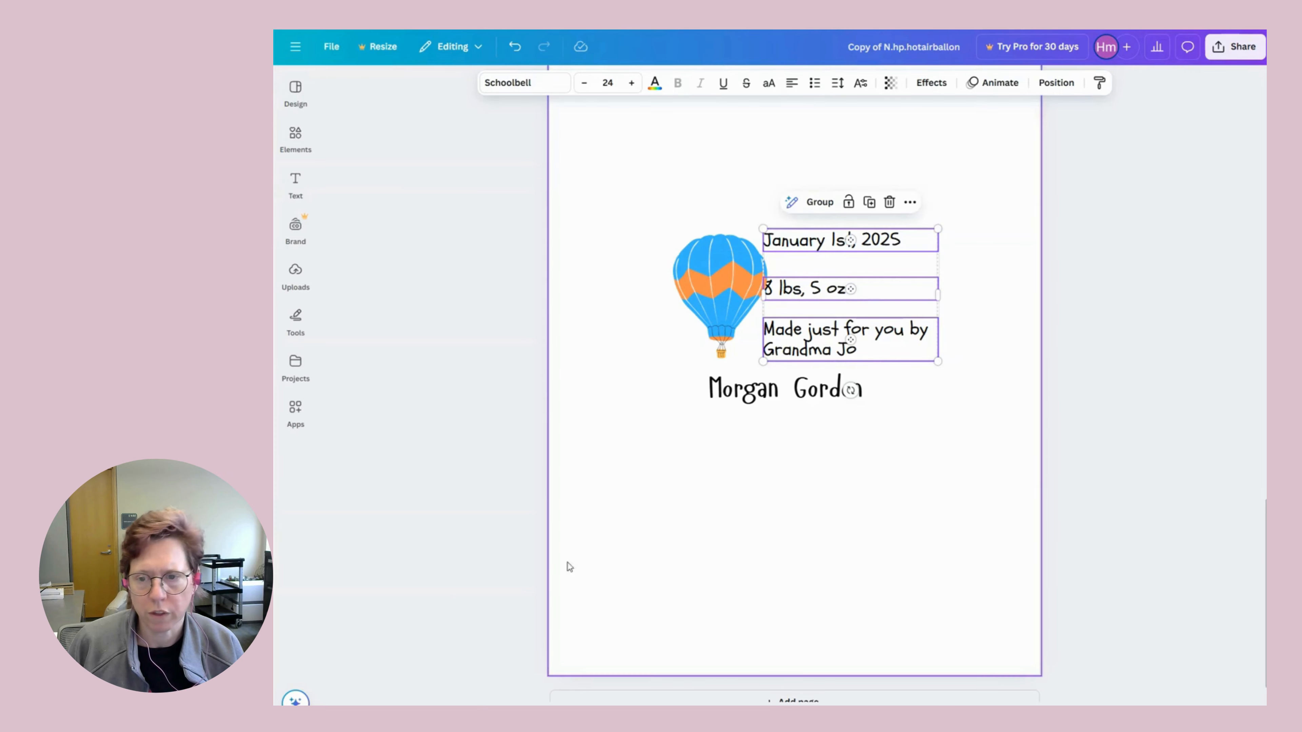
Tidy up the three text boxes for even spacing and set their text to centre alignment.
click(1057, 83)
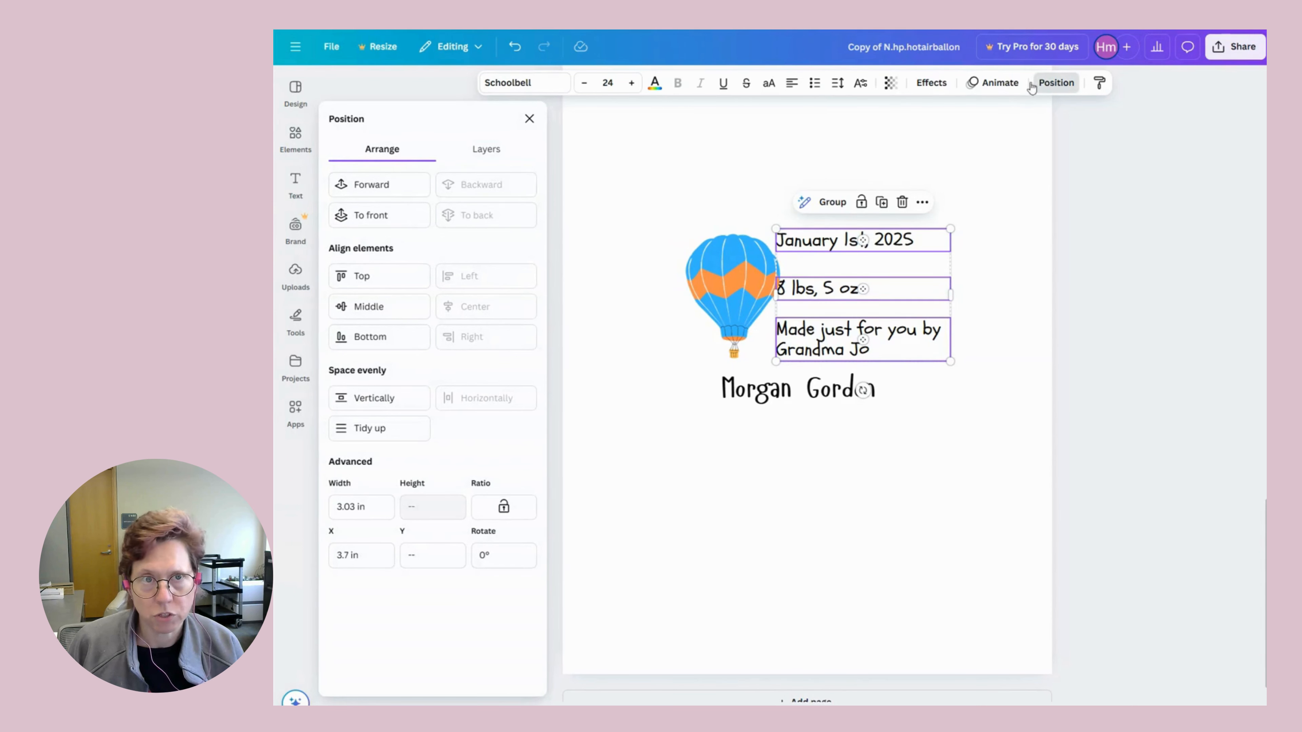
click(370, 432)
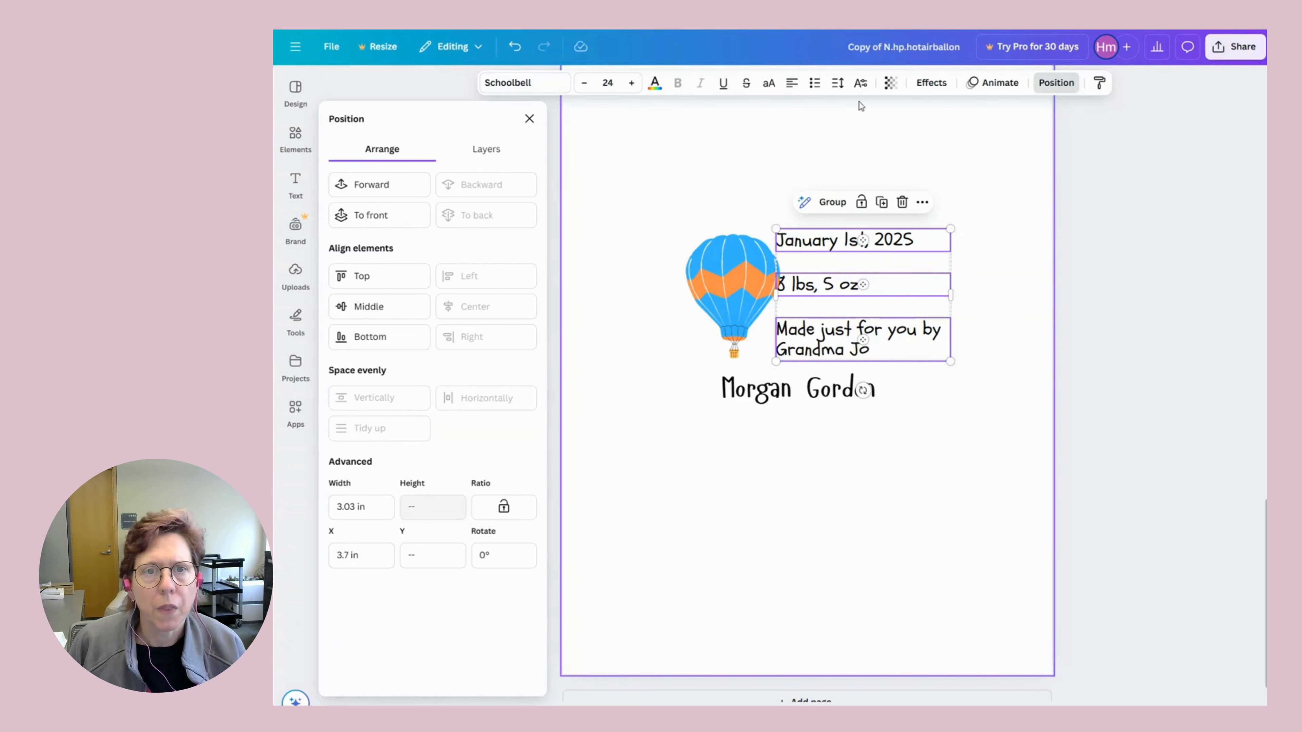
click(791, 83)
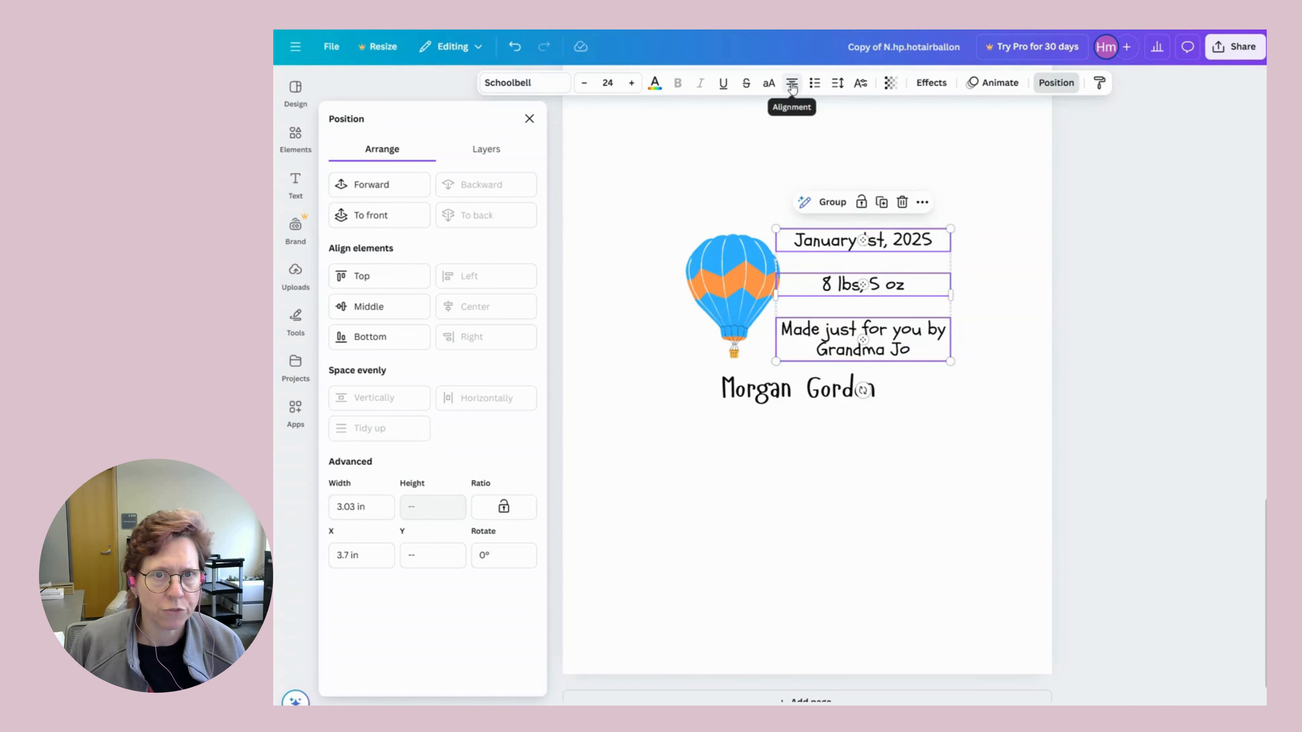
click(791, 84)
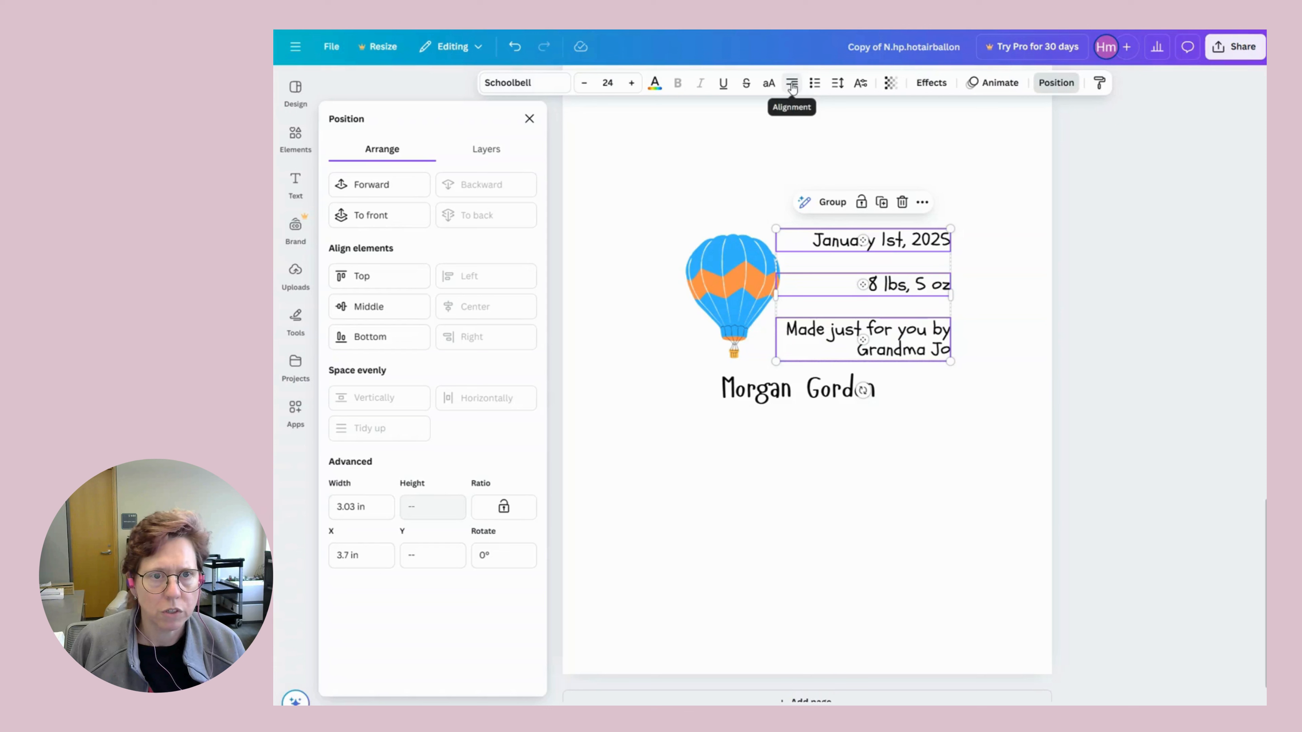
click(791, 84)
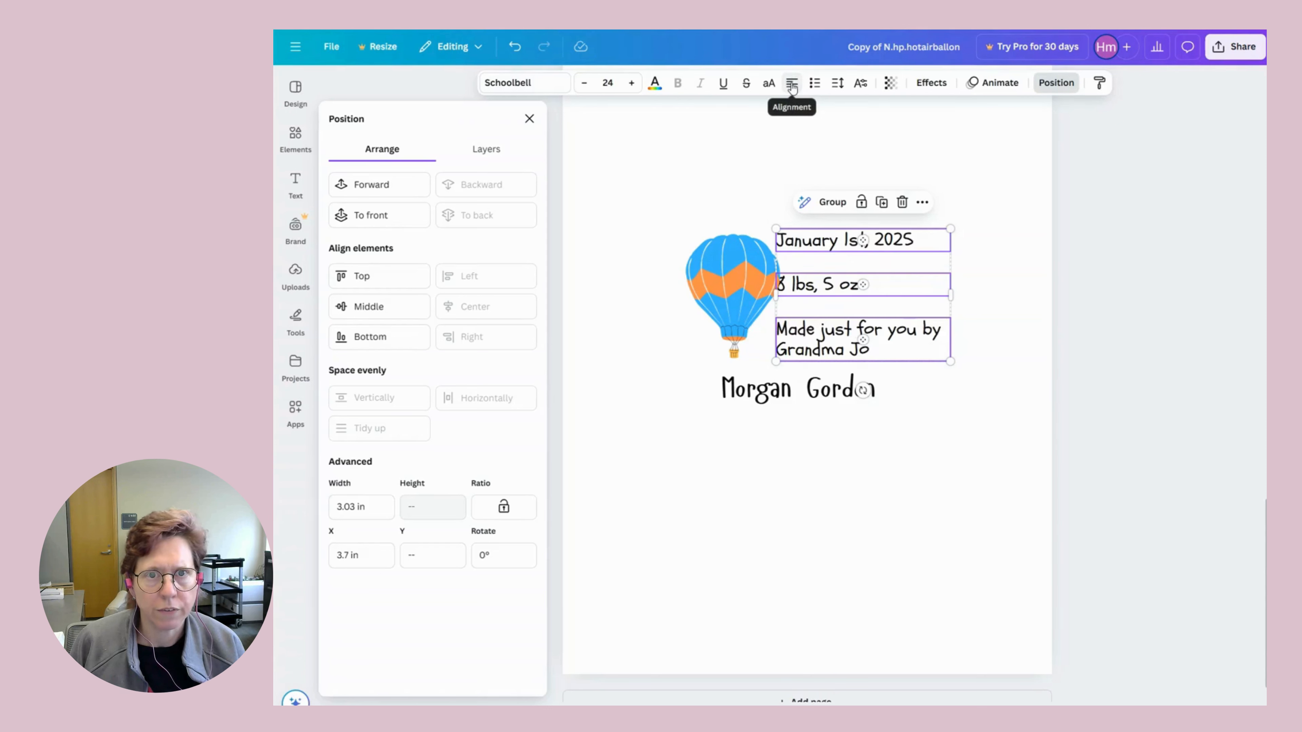
click(791, 84)
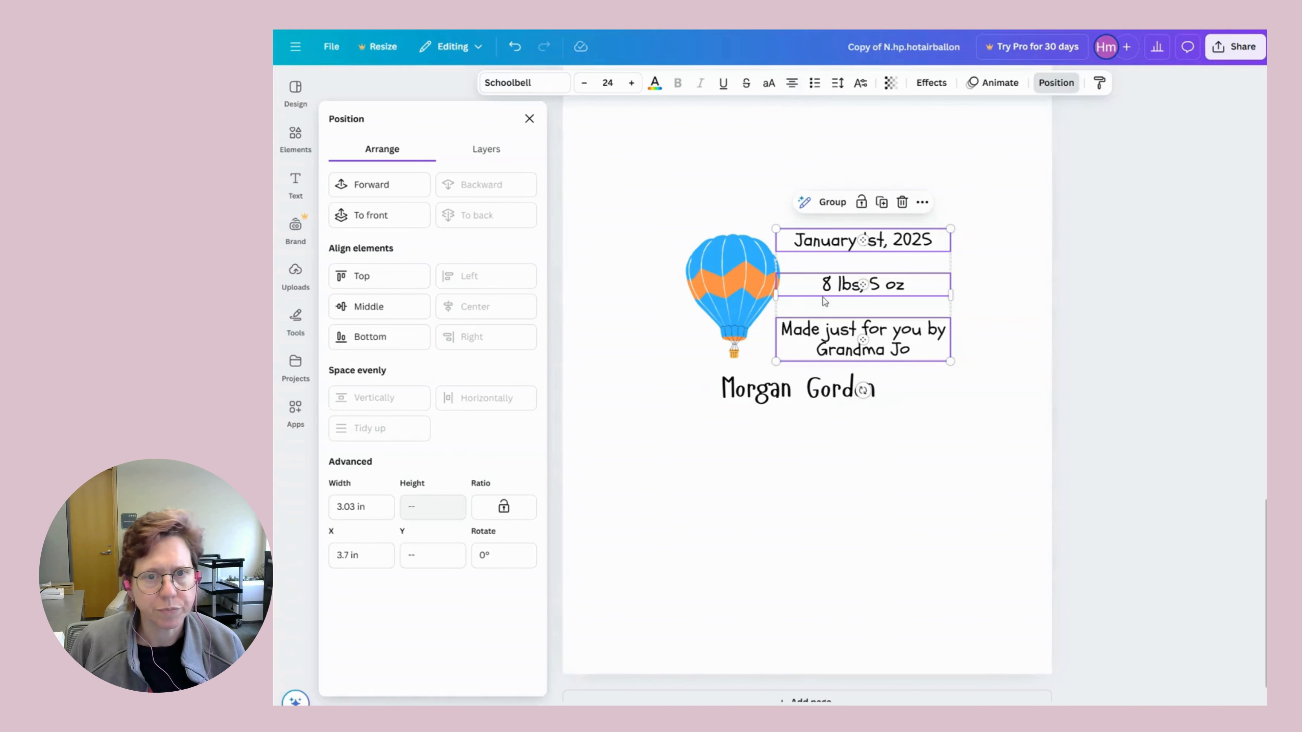
click(992, 285)
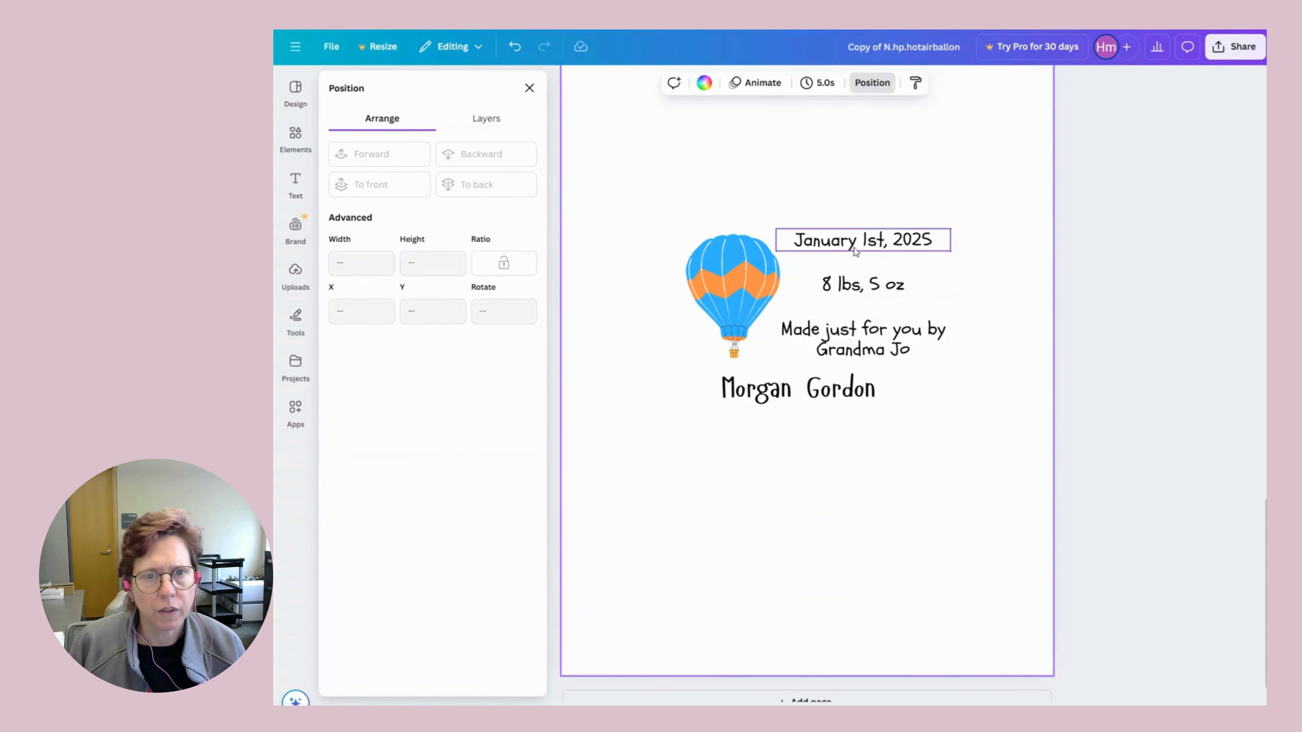
Pull the date and credit lines closer to the weight line, then shift the three lines slightly down.
click(844, 241)
drag(844, 240, 845, 257)
drag(835, 342, 835, 326)
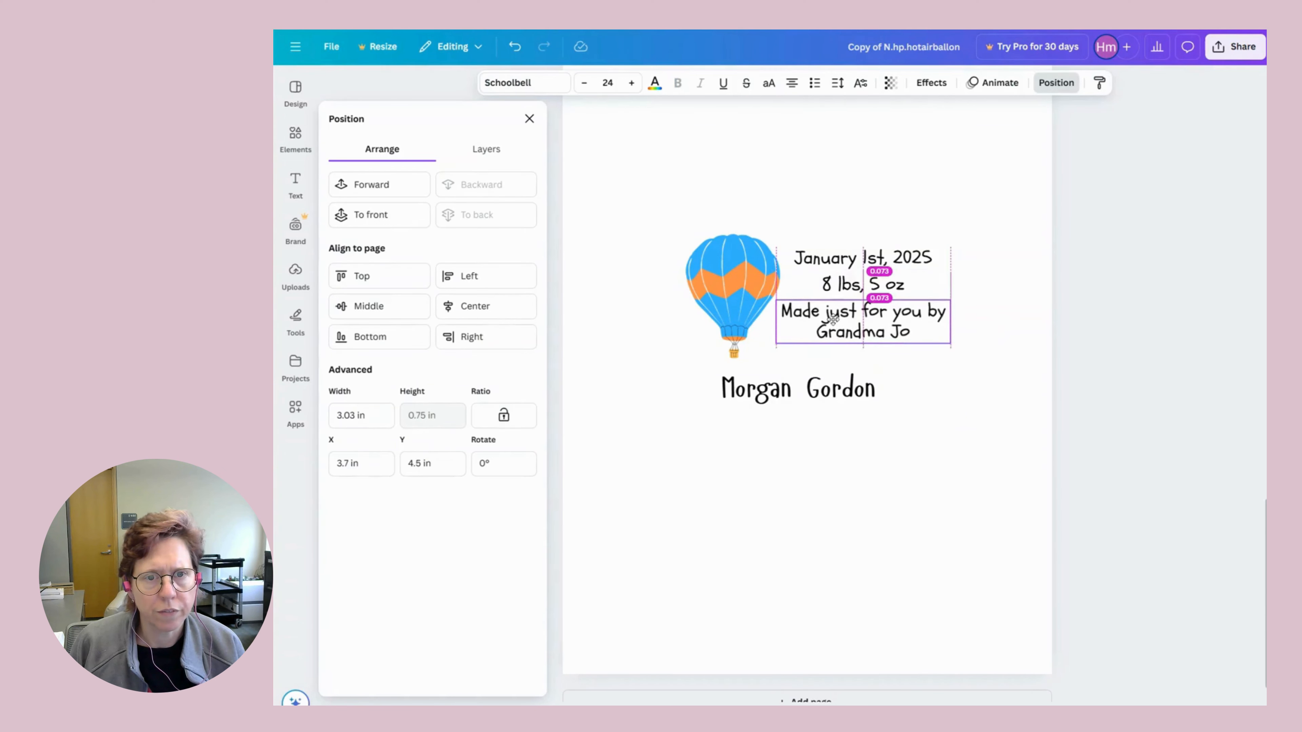
drag(857, 218, 861, 354)
drag(847, 270, 840, 277)
Enlarge the balloon illustration and move the three text lines up beside its top.
click(703, 233)
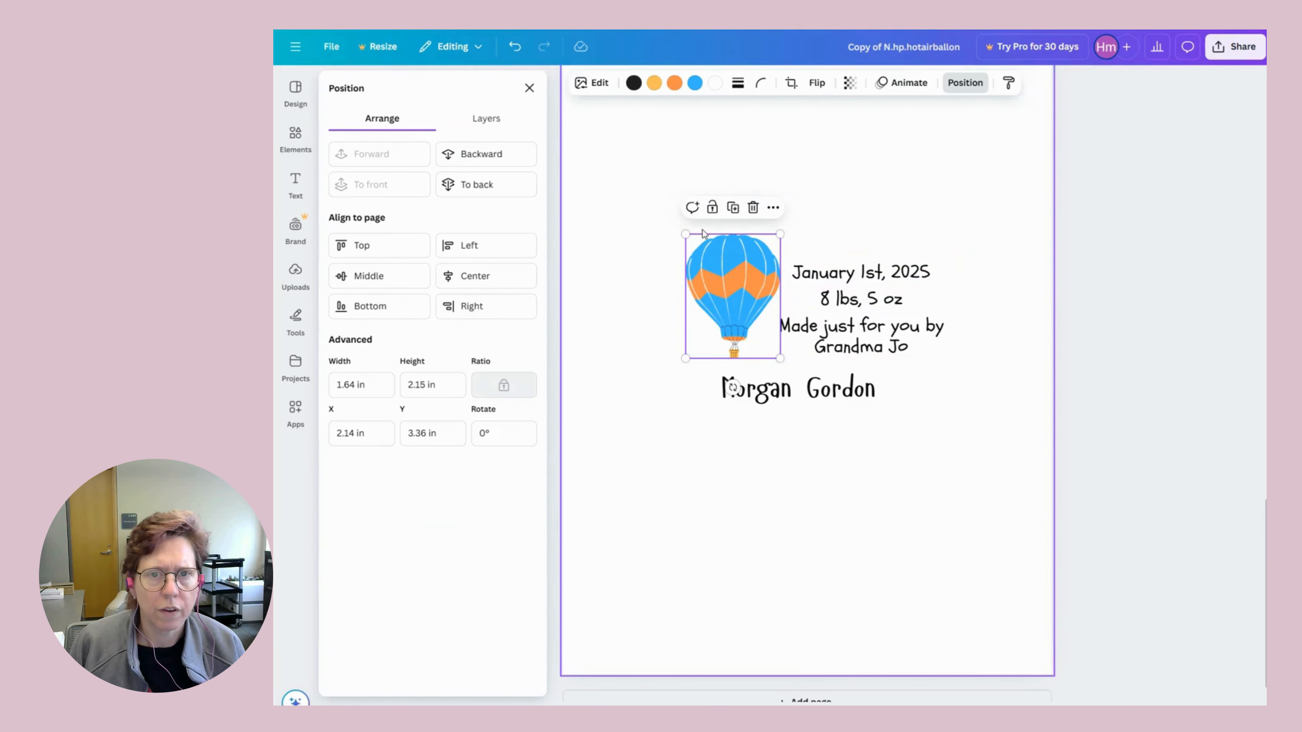
drag(682, 231, 644, 180)
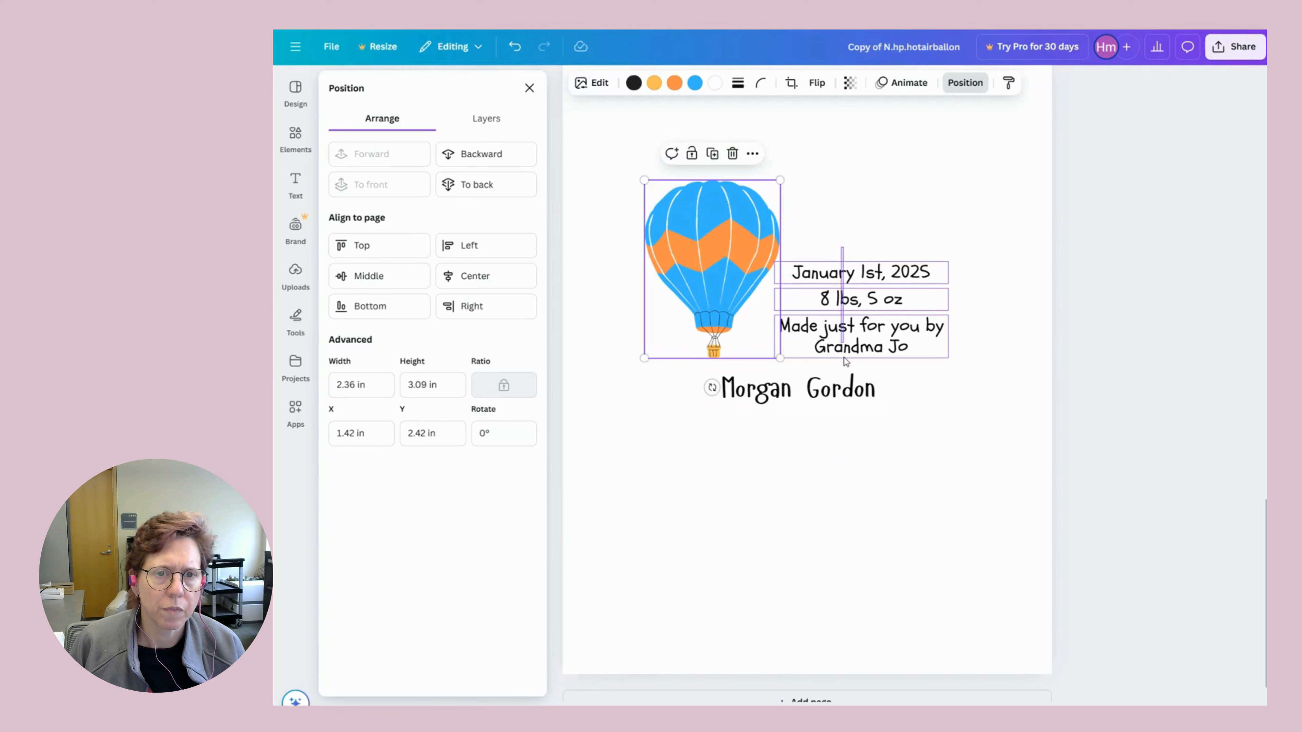
click(847, 300)
drag(845, 276, 856, 209)
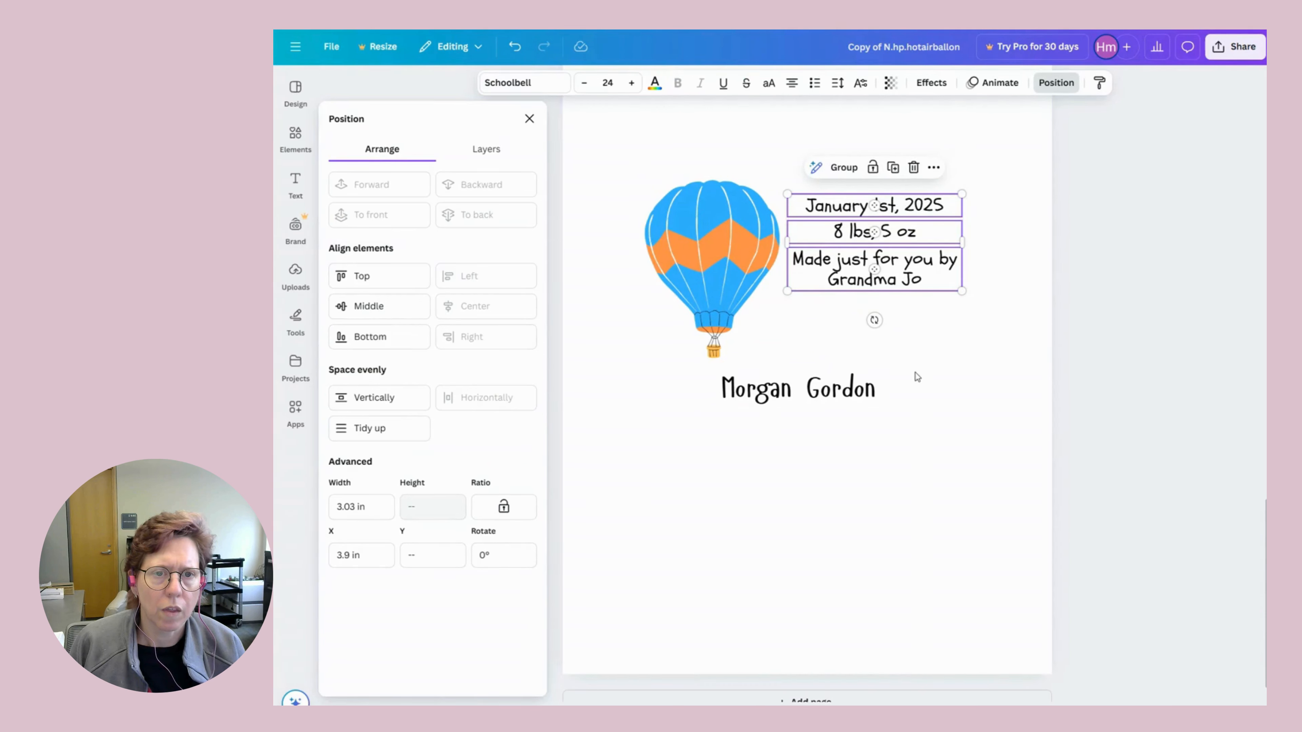
click(901, 438)
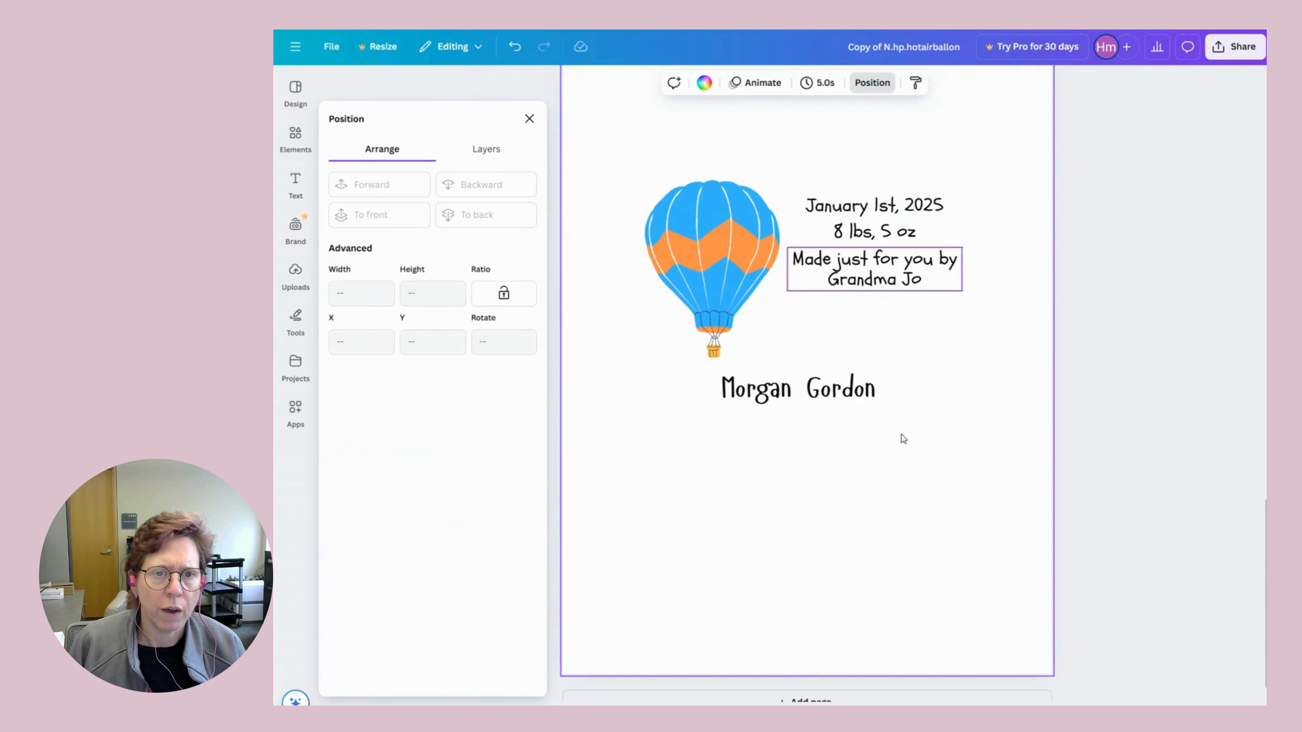
Duplicate the 'Made just for you by Grandma Jo' line and place the copy below the original.
click(879, 268)
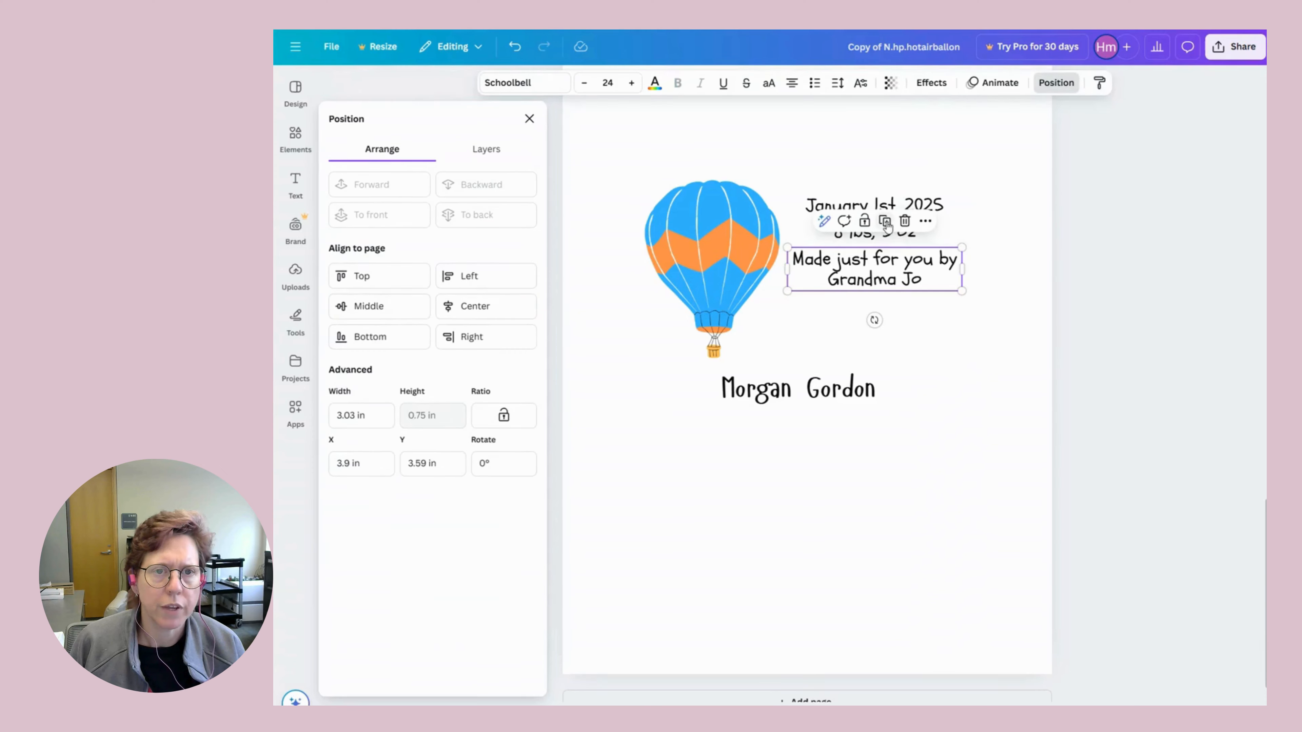
key(ctrl+d)
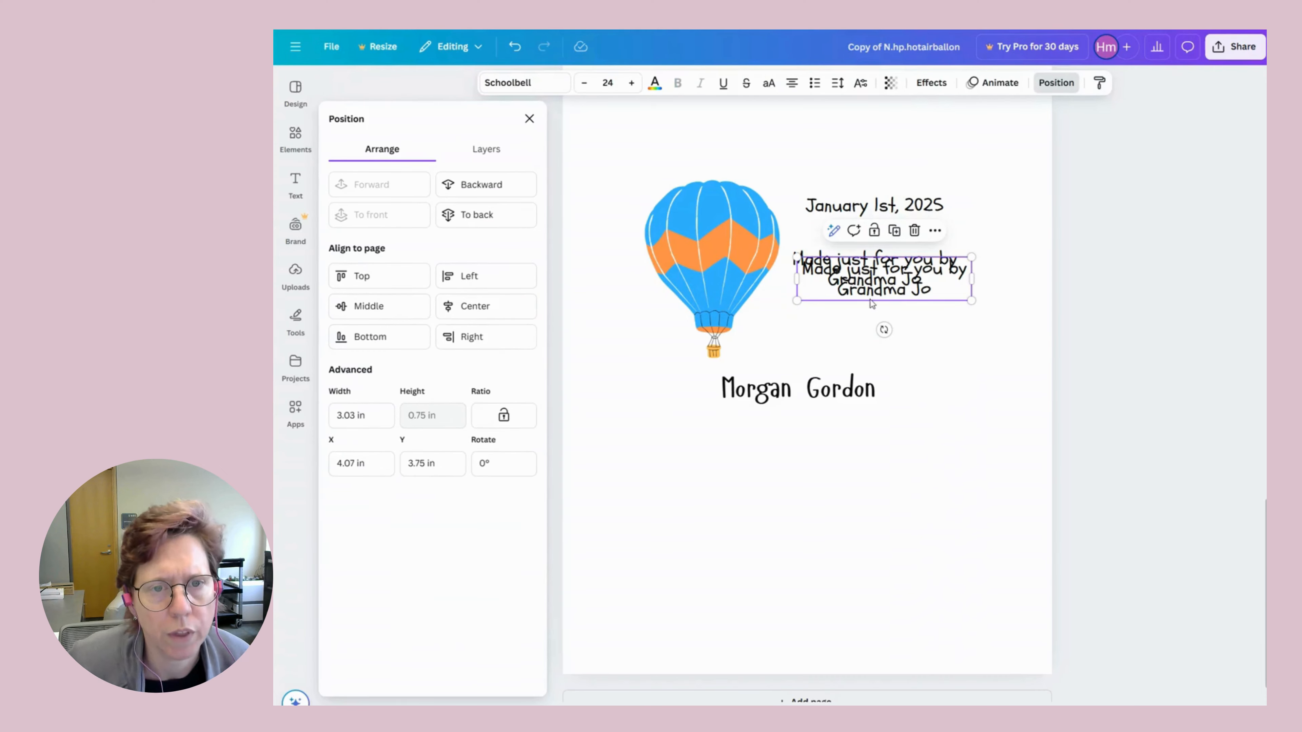
drag(866, 292, 857, 344)
double_click(861, 336)
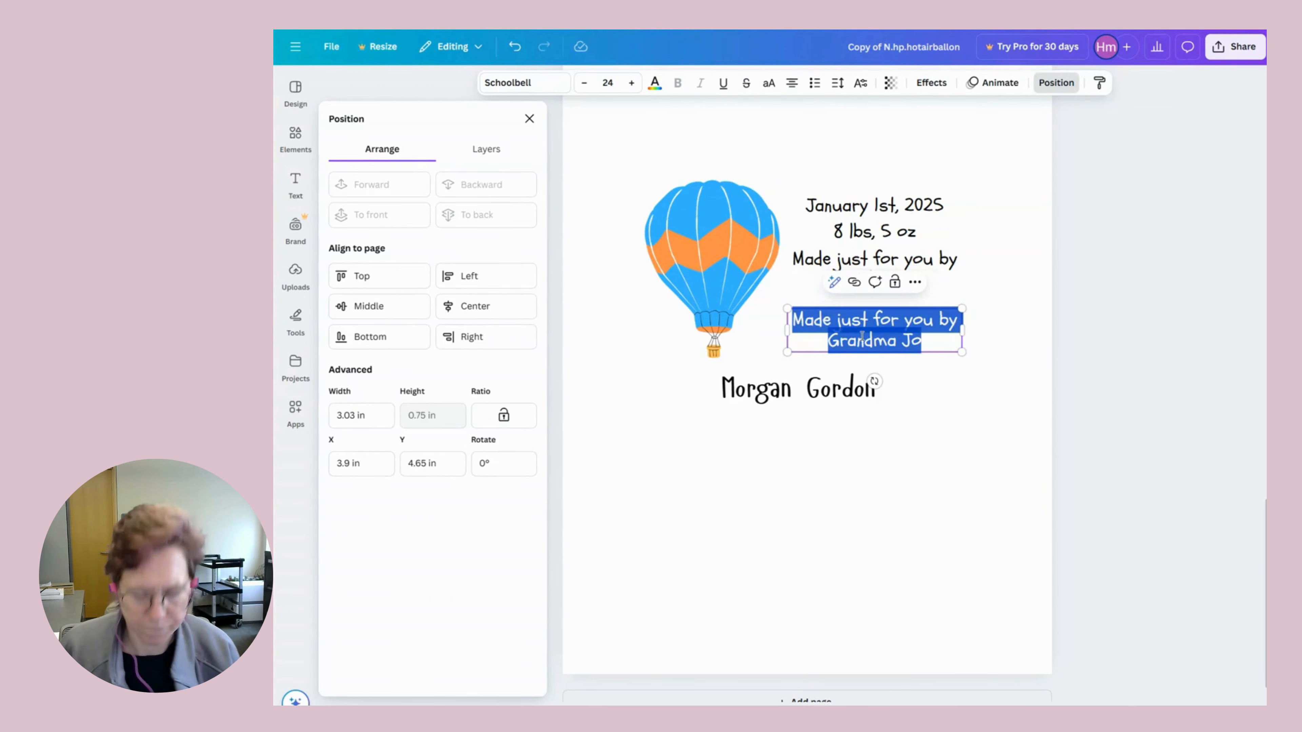
Replace the copied text with 'The skies the limit!', abandoning the 'We are all sky high' wording.
text(W)
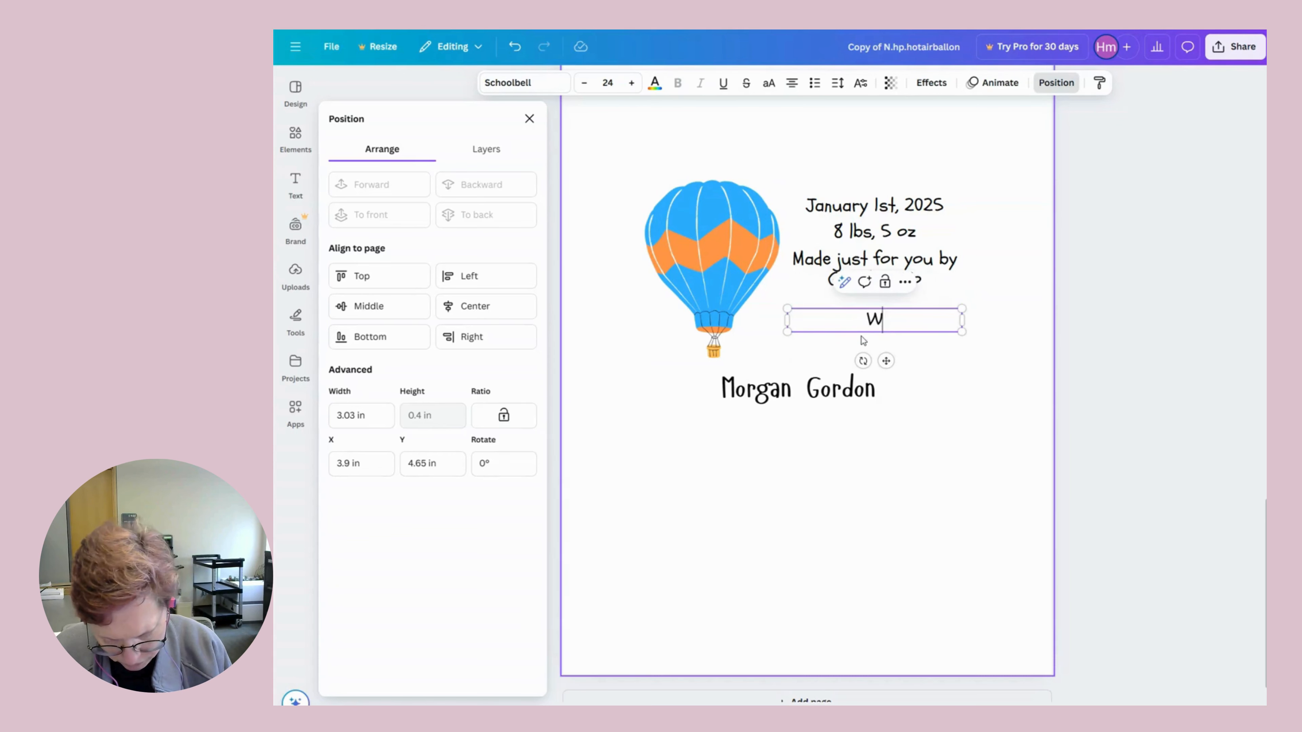
text(e are a)
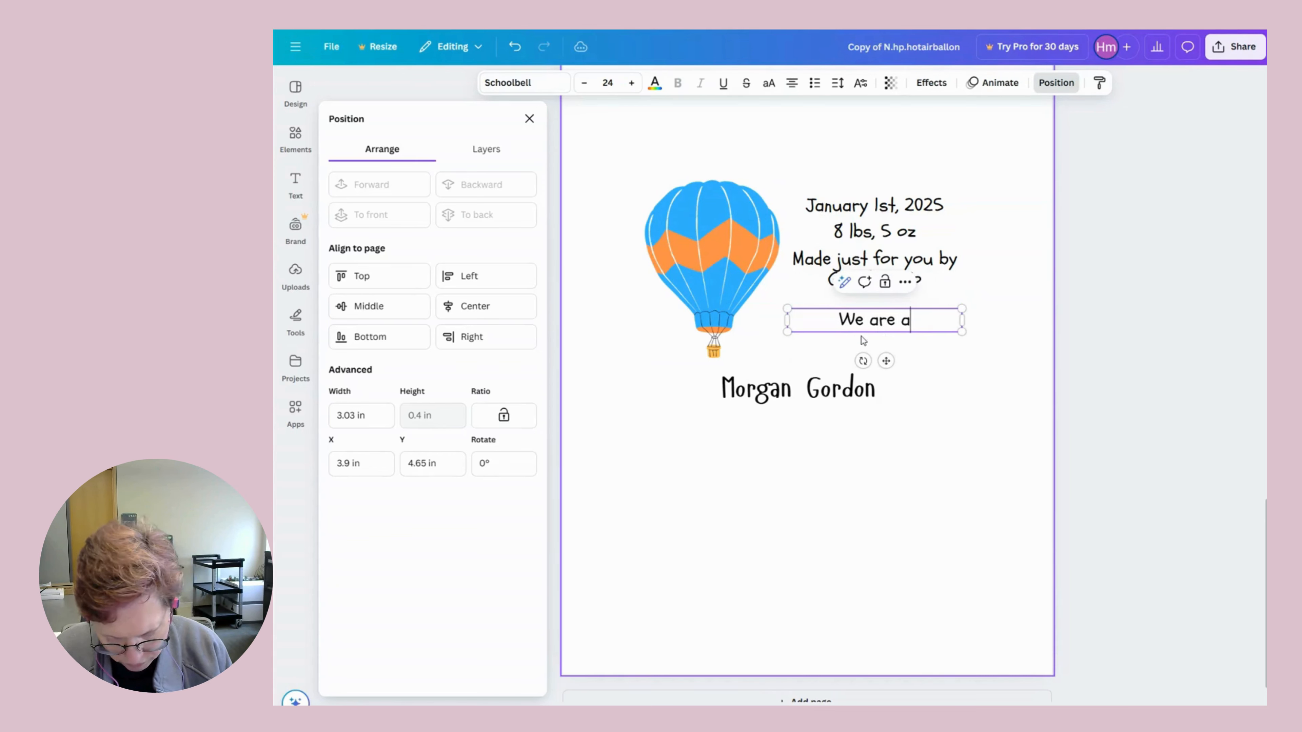
text(ll sky )
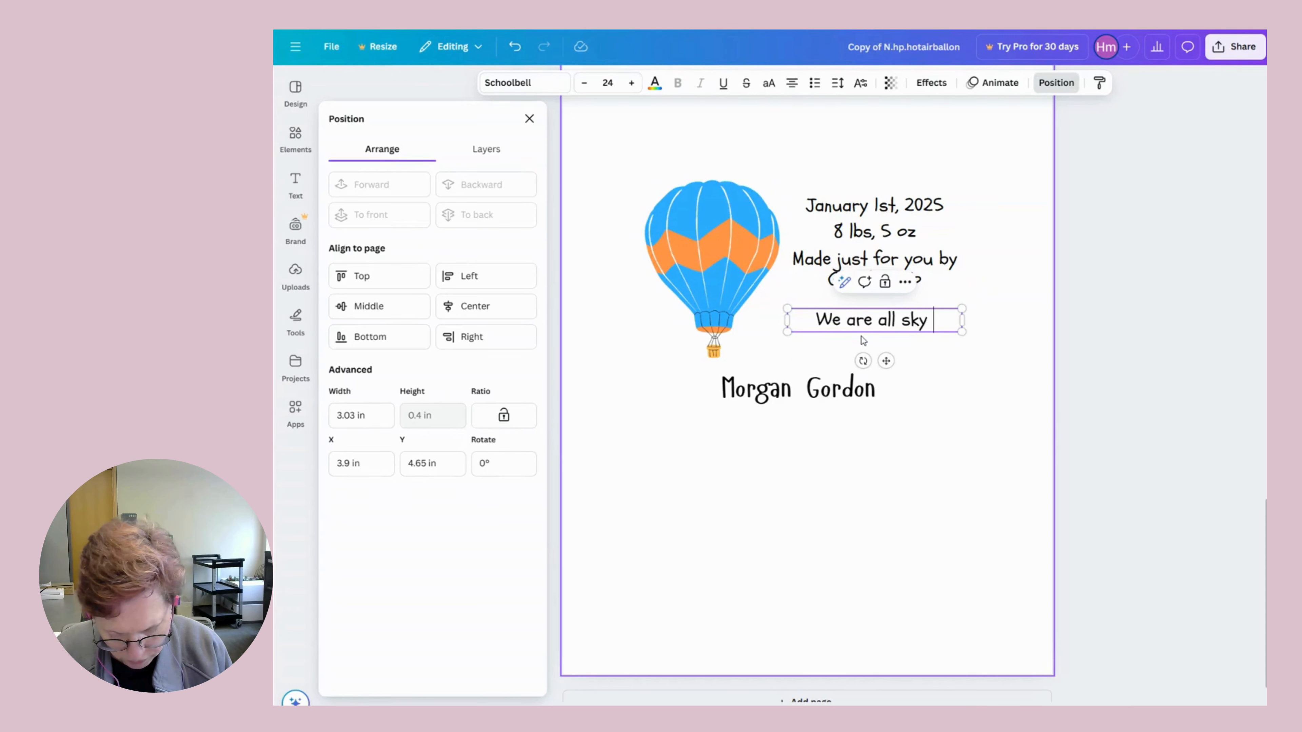
text(hig)
key(BackSpace)
key(BackSpace)
key(BackSpace)
key(BackSpace)
key(BackSpace)
key(BackSpace)
key(BackSpace)
key(BackSpace)
key(BackSpace)
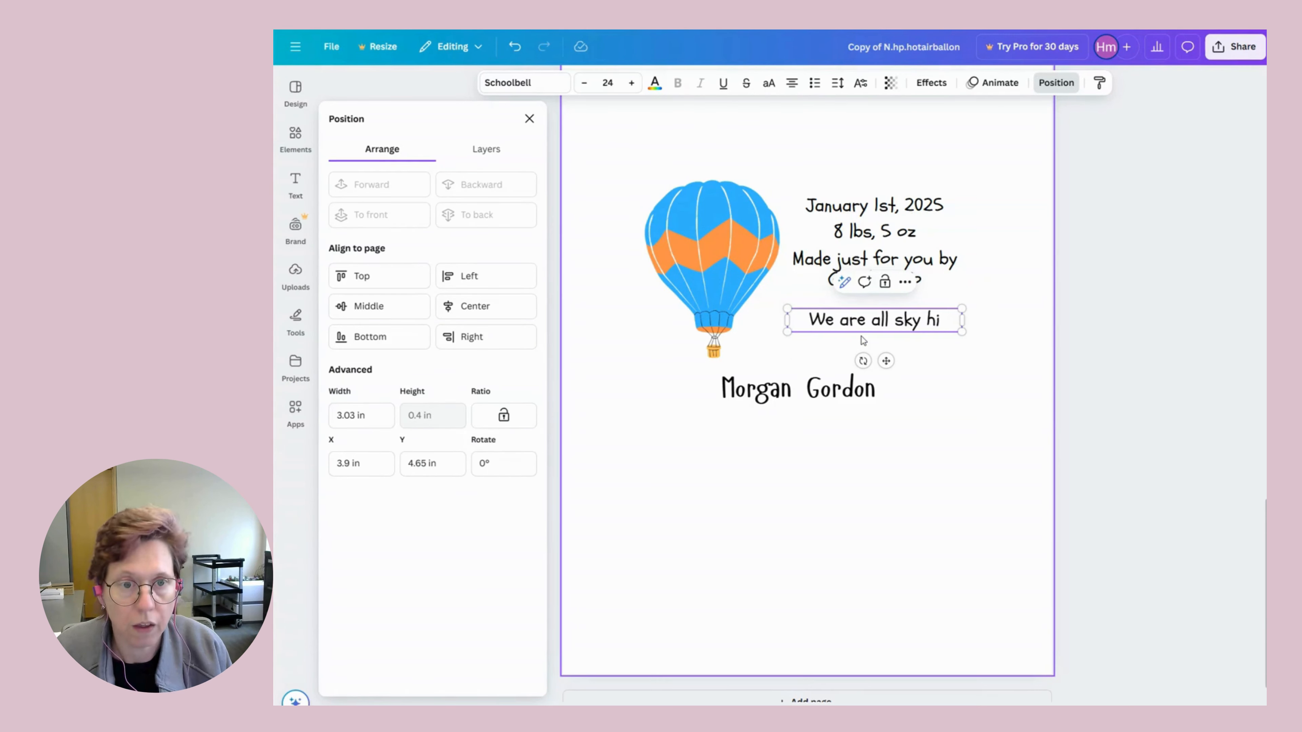
key(BackSpace)
key(BackSpace)
key(BackSpace)
key(BackSpace)
key(BackSpace)
key(BackSpace)
key(BackSpace)
key(BackSpace)
key(BackSpace)
text(The )
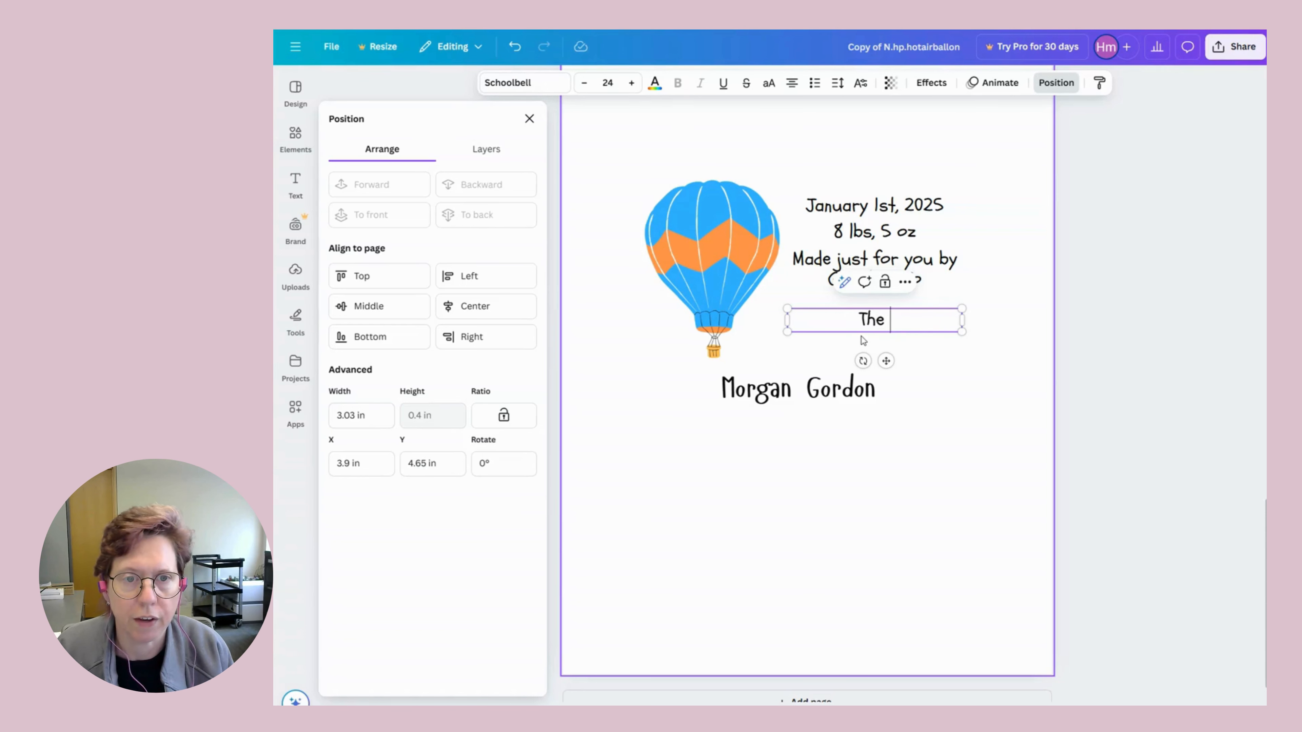
text(sky)
key(BackSpace)
text(i)
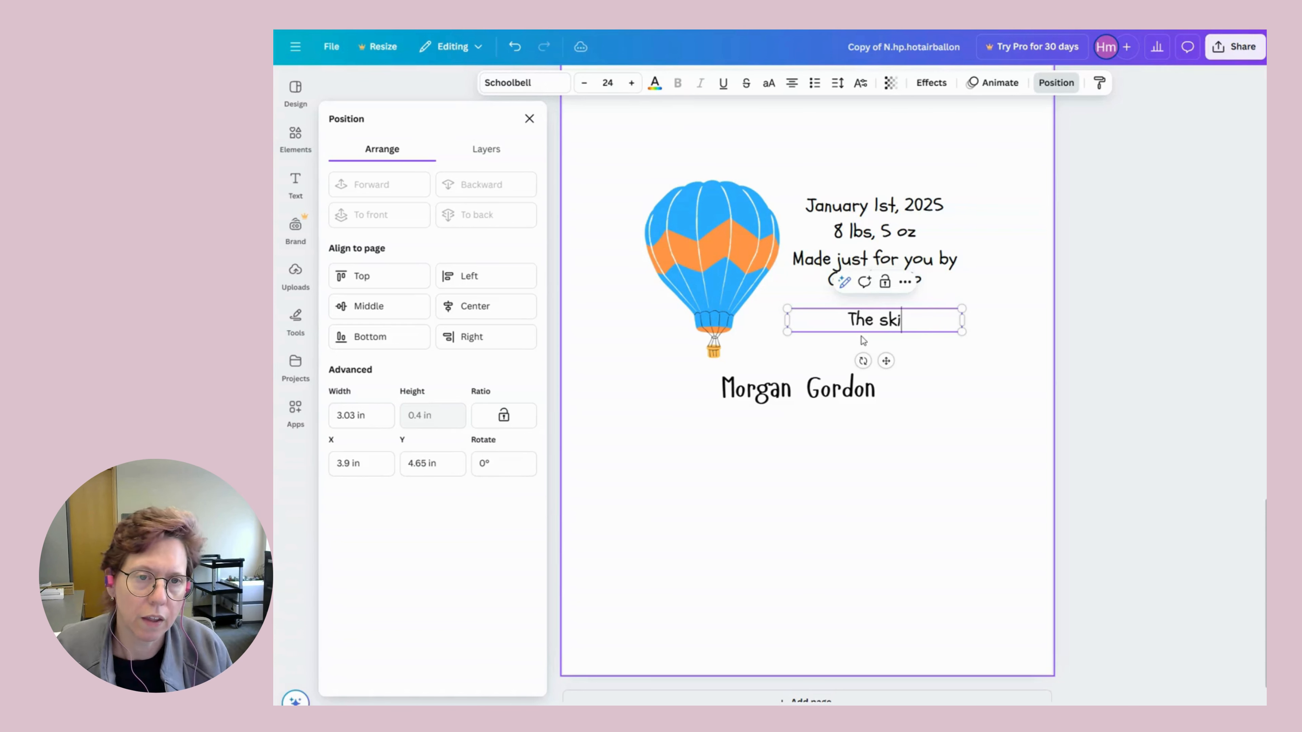
text(es the li)
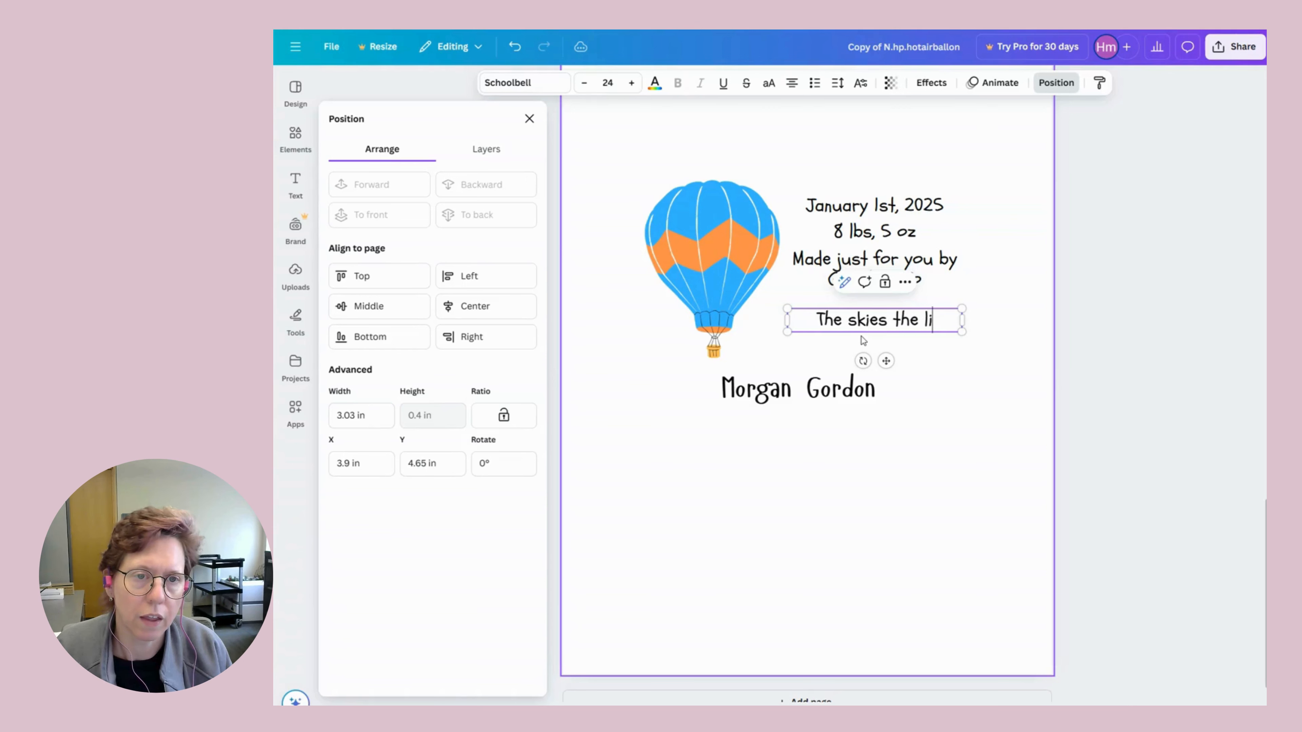
text(mit!)
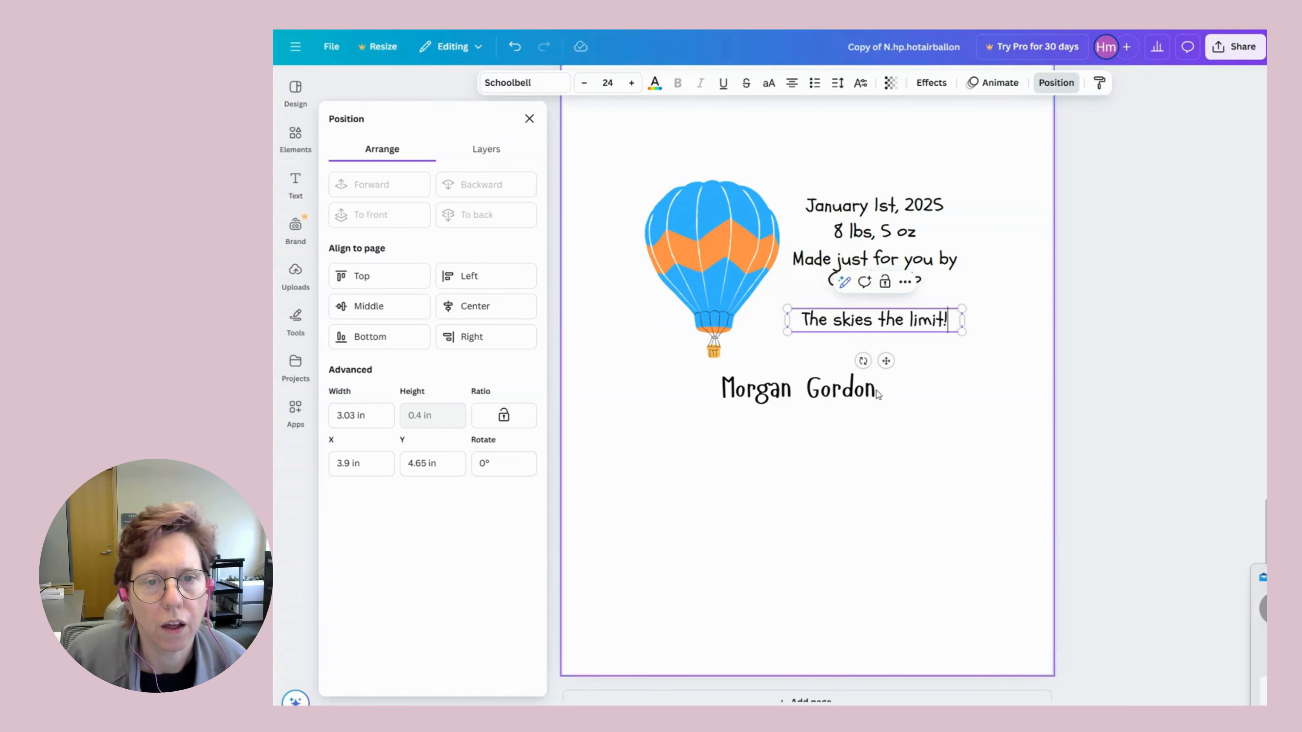
Select the balloon with all its text lines and drag the block down along the page's vertical centre guide.
click(876, 477)
drag(647, 168, 975, 422)
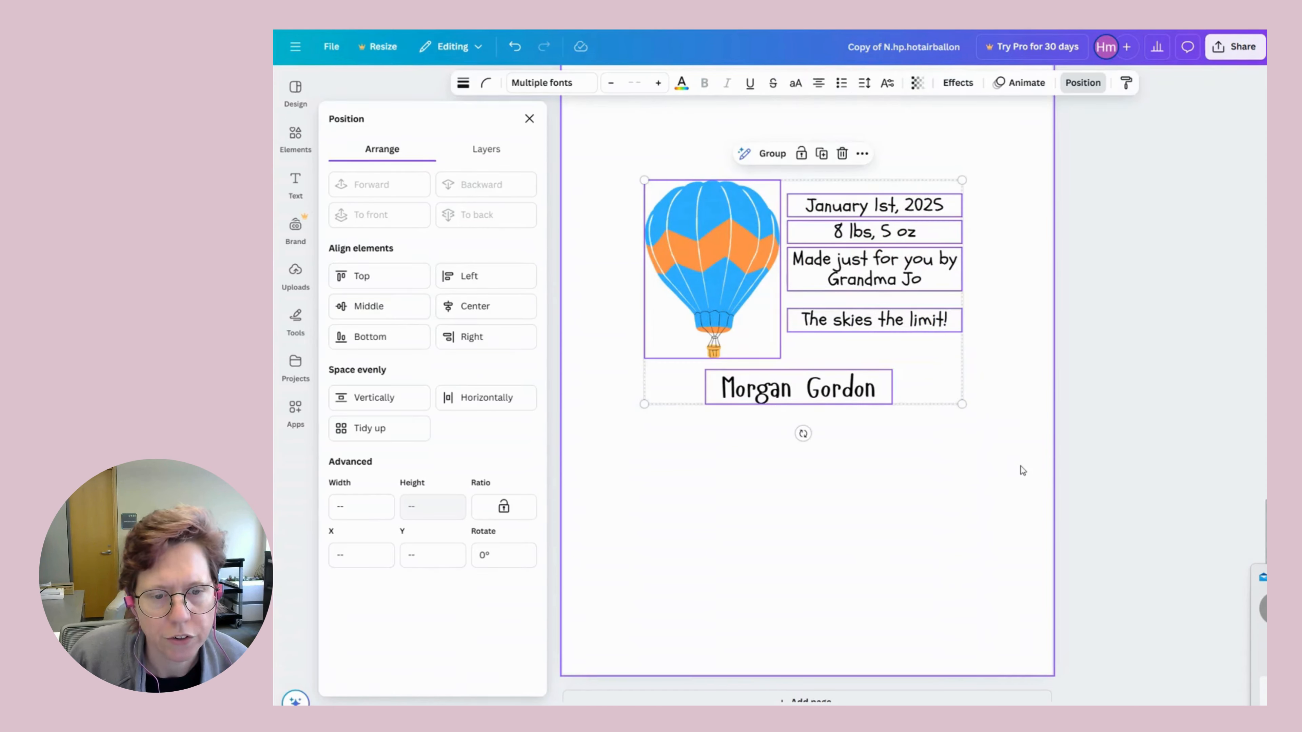
drag(1065, 714, 1057, 714)
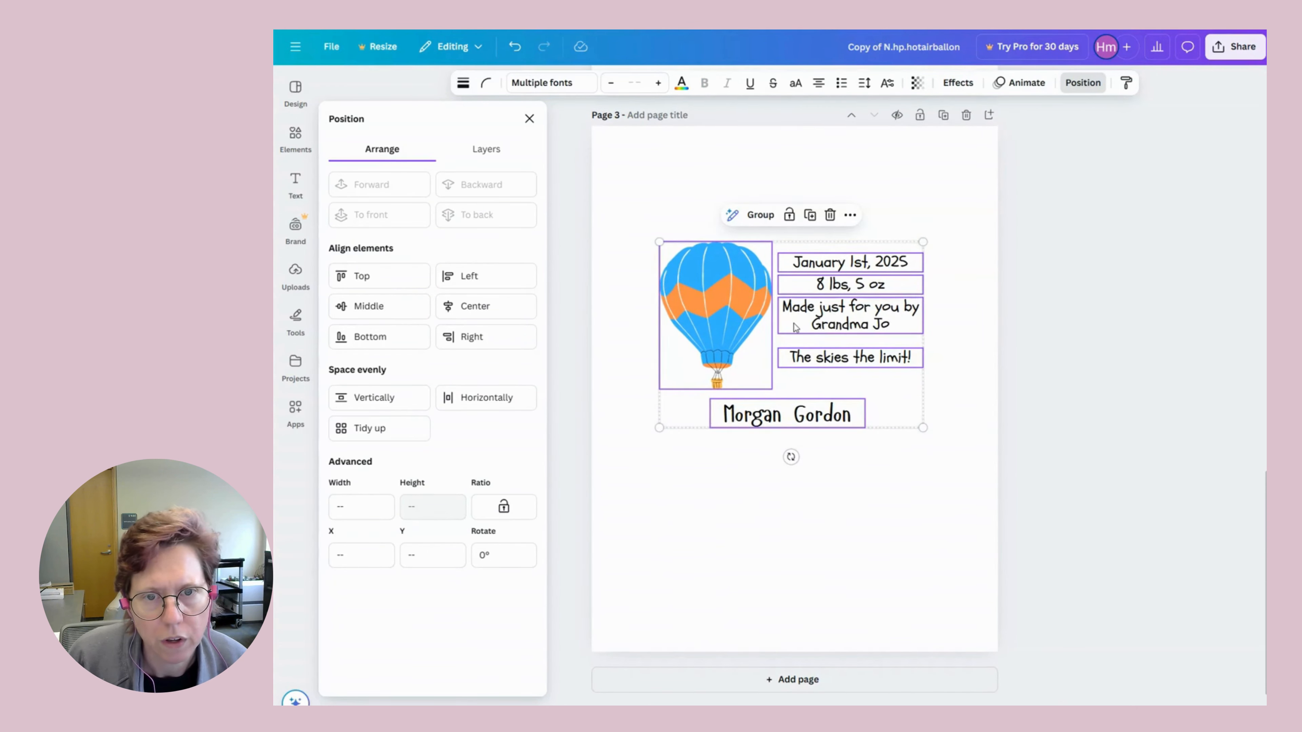
drag(794, 324, 793, 329)
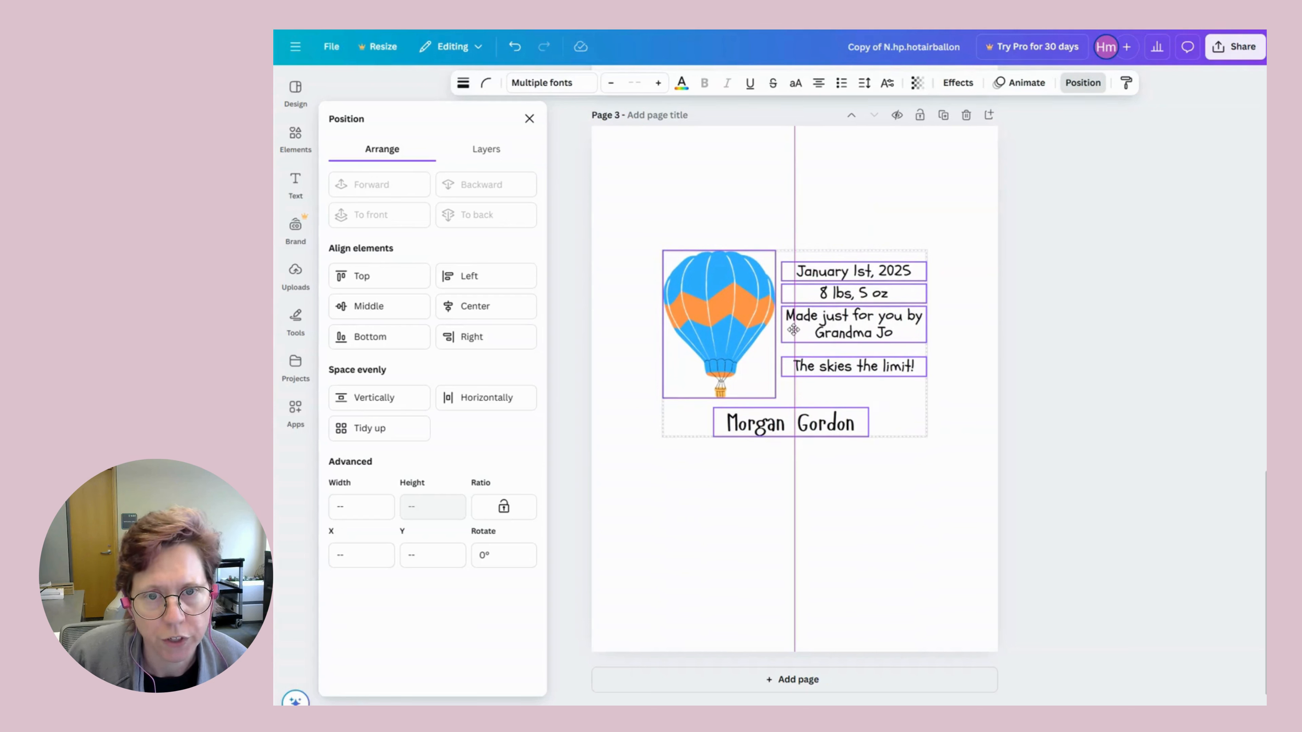
drag(793, 330, 793, 375)
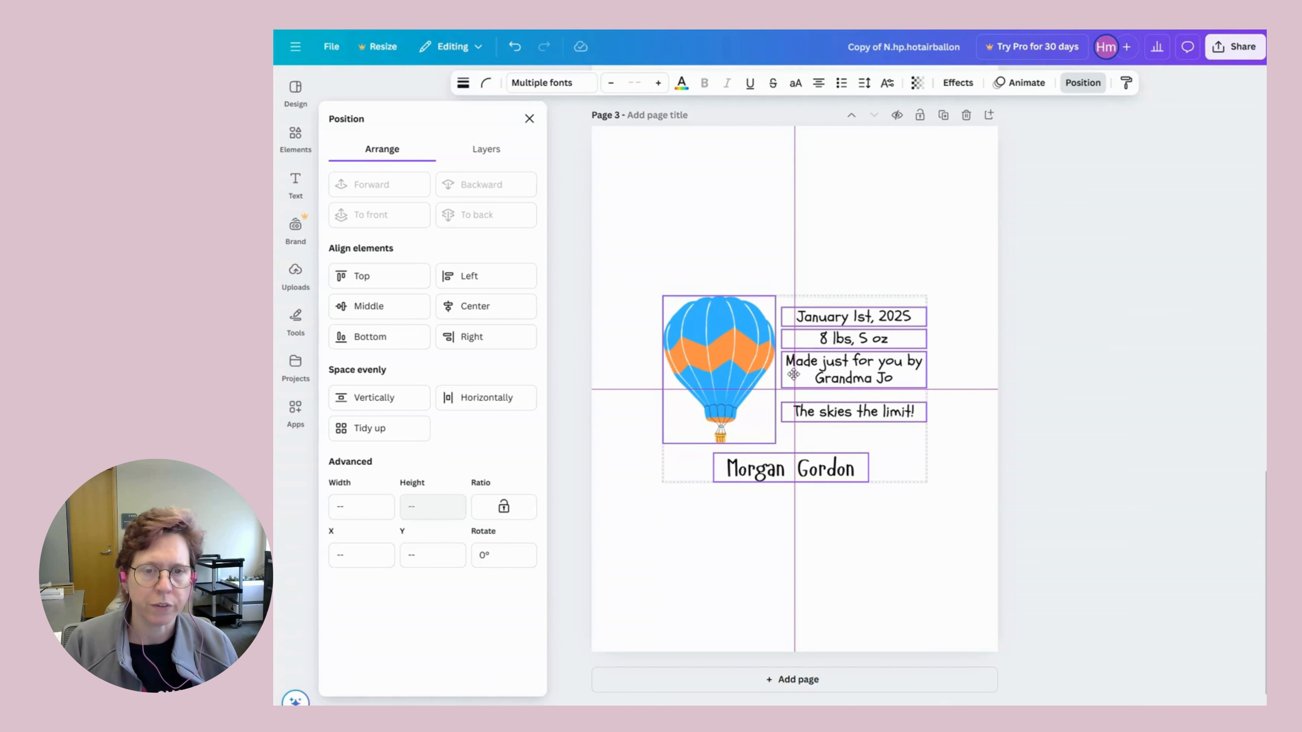
drag(794, 374, 793, 374)
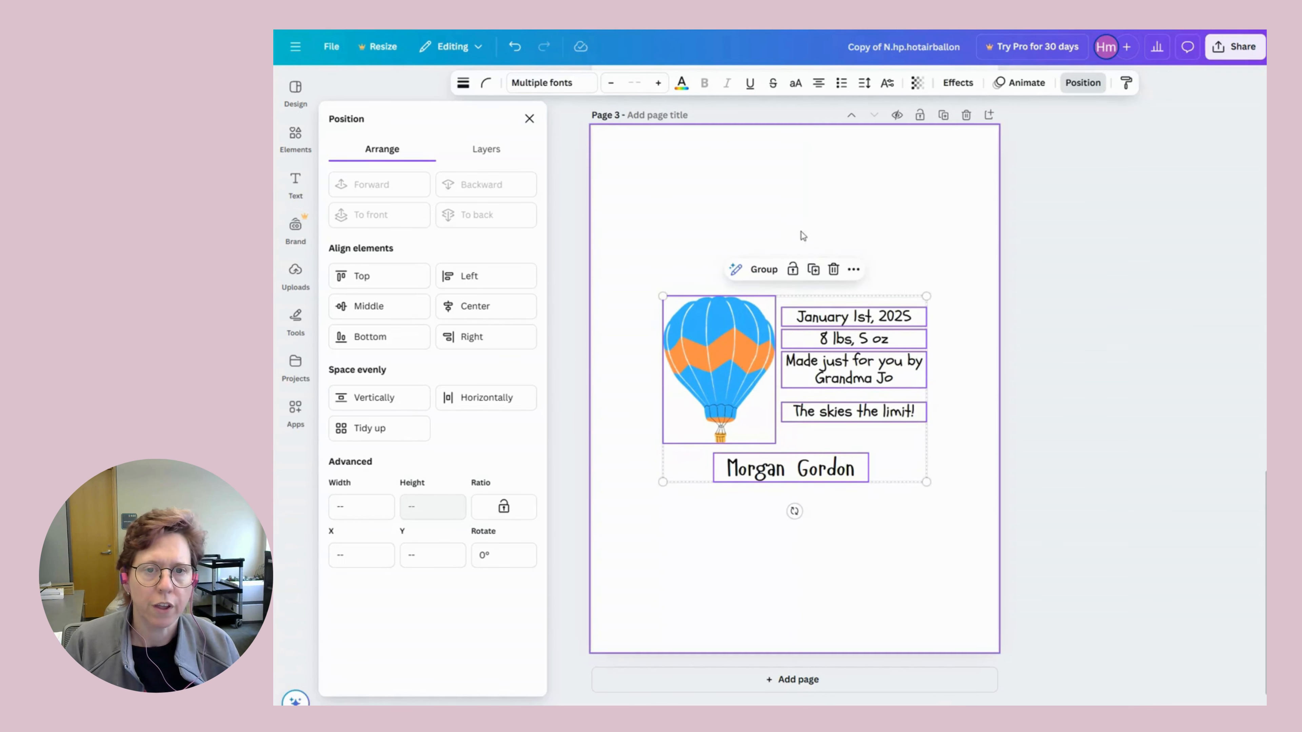
click(769, 188)
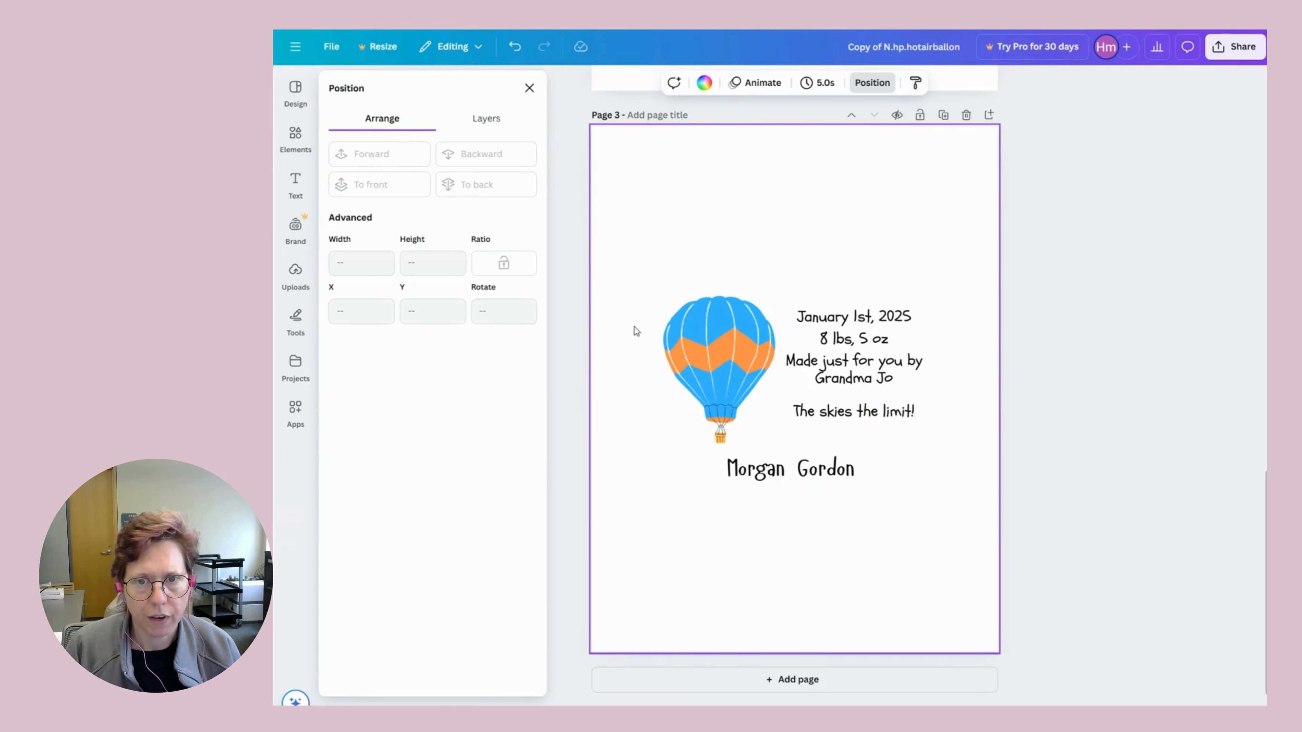
drag(635, 327, 948, 415)
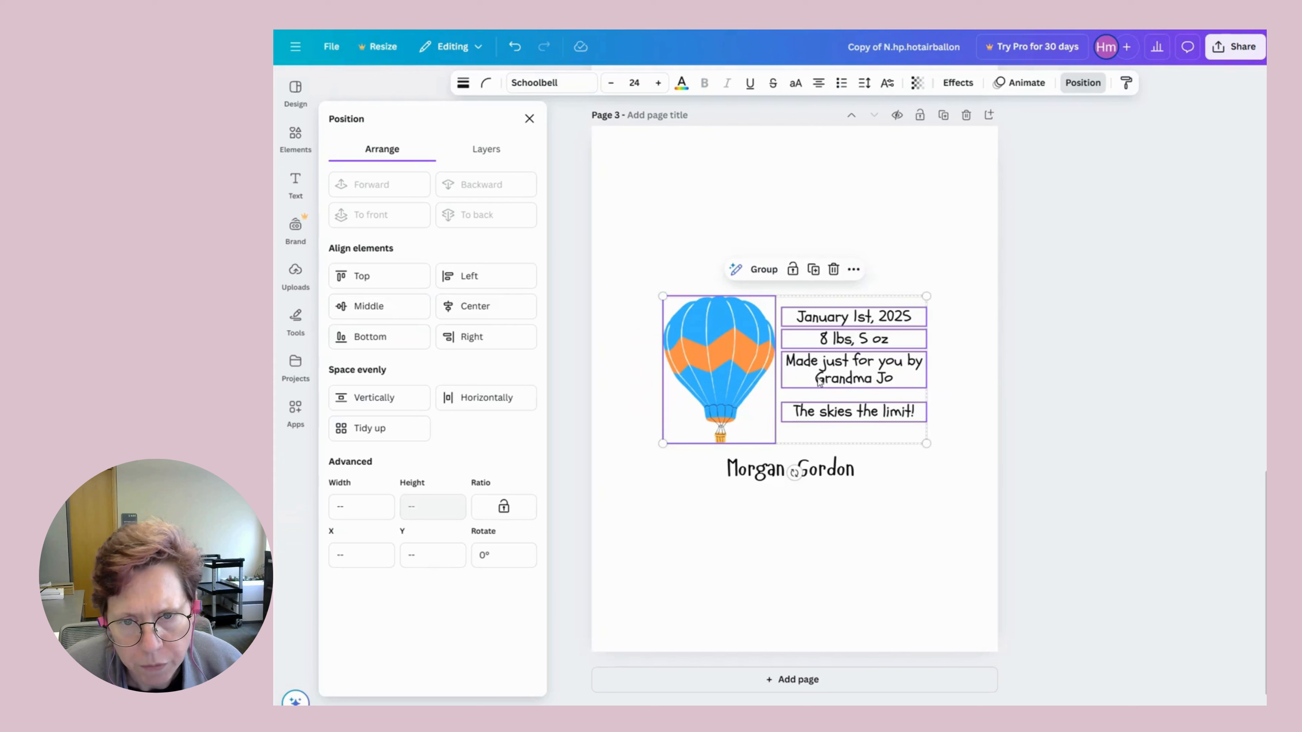
drag(820, 382, 816, 400)
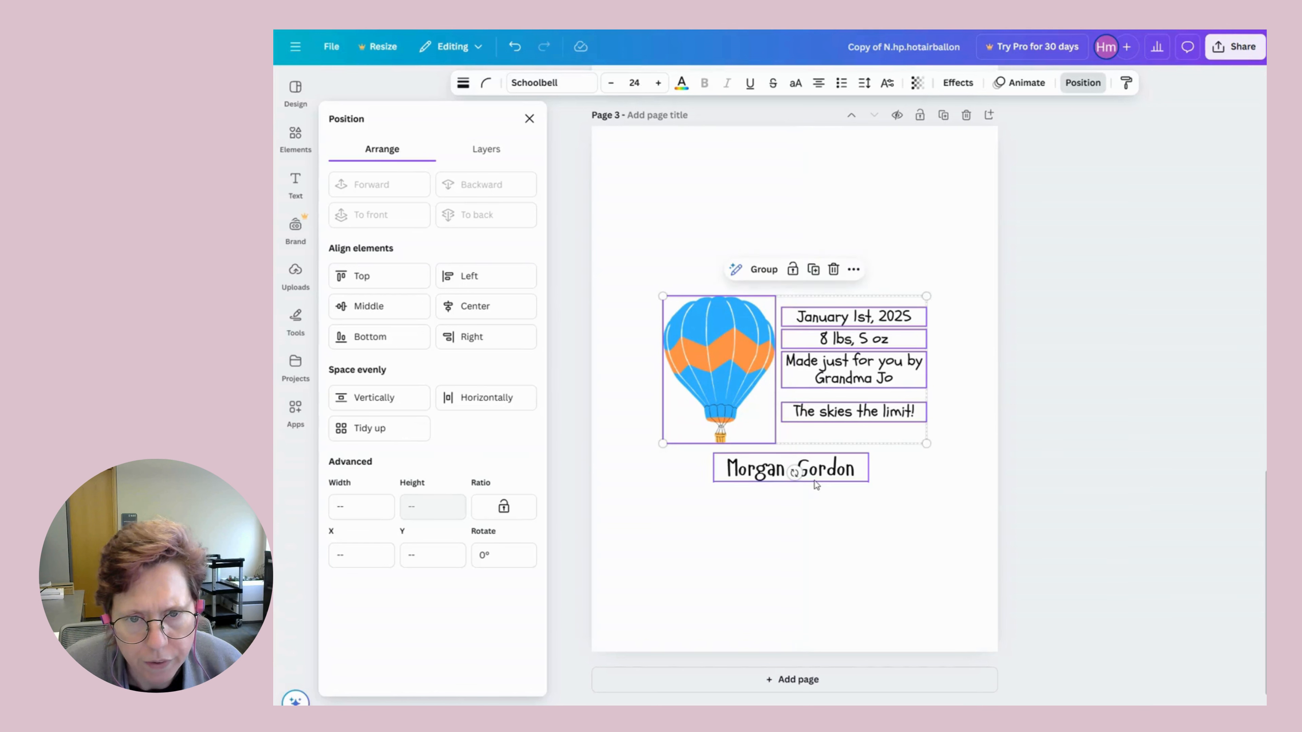
click(816, 479)
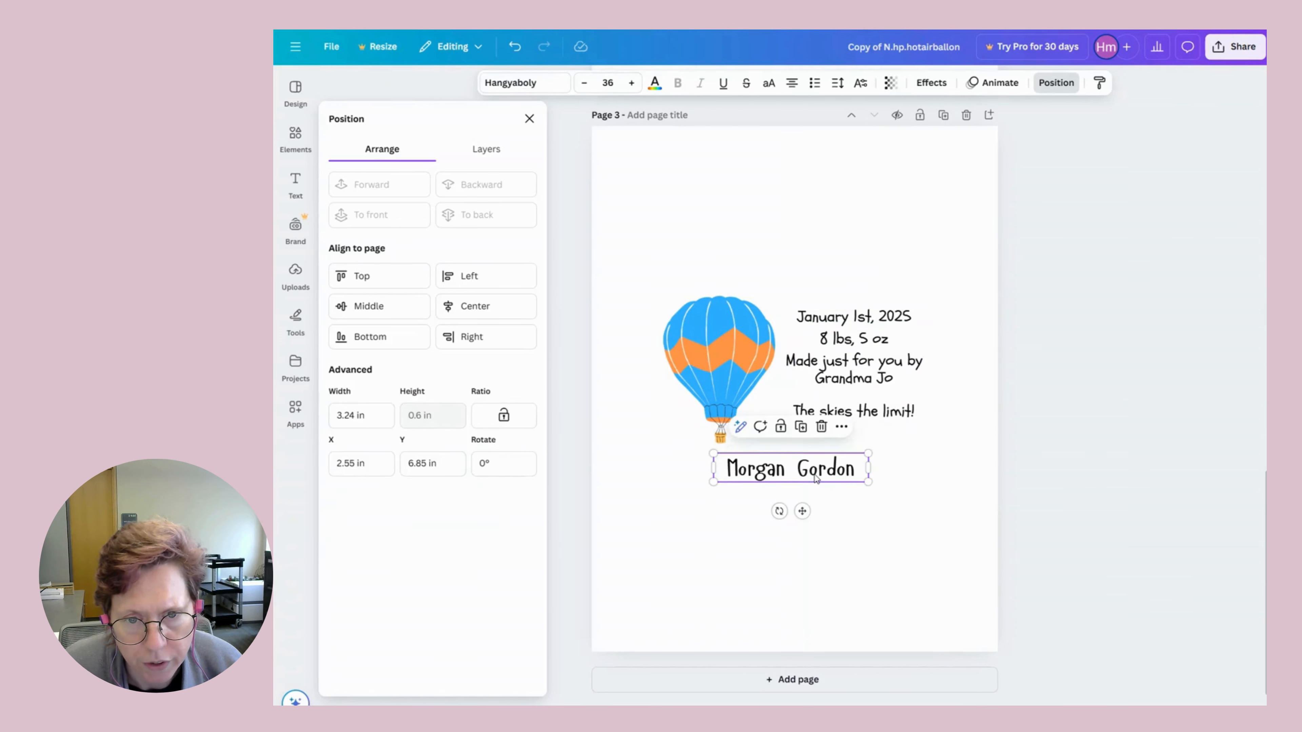
click(821, 541)
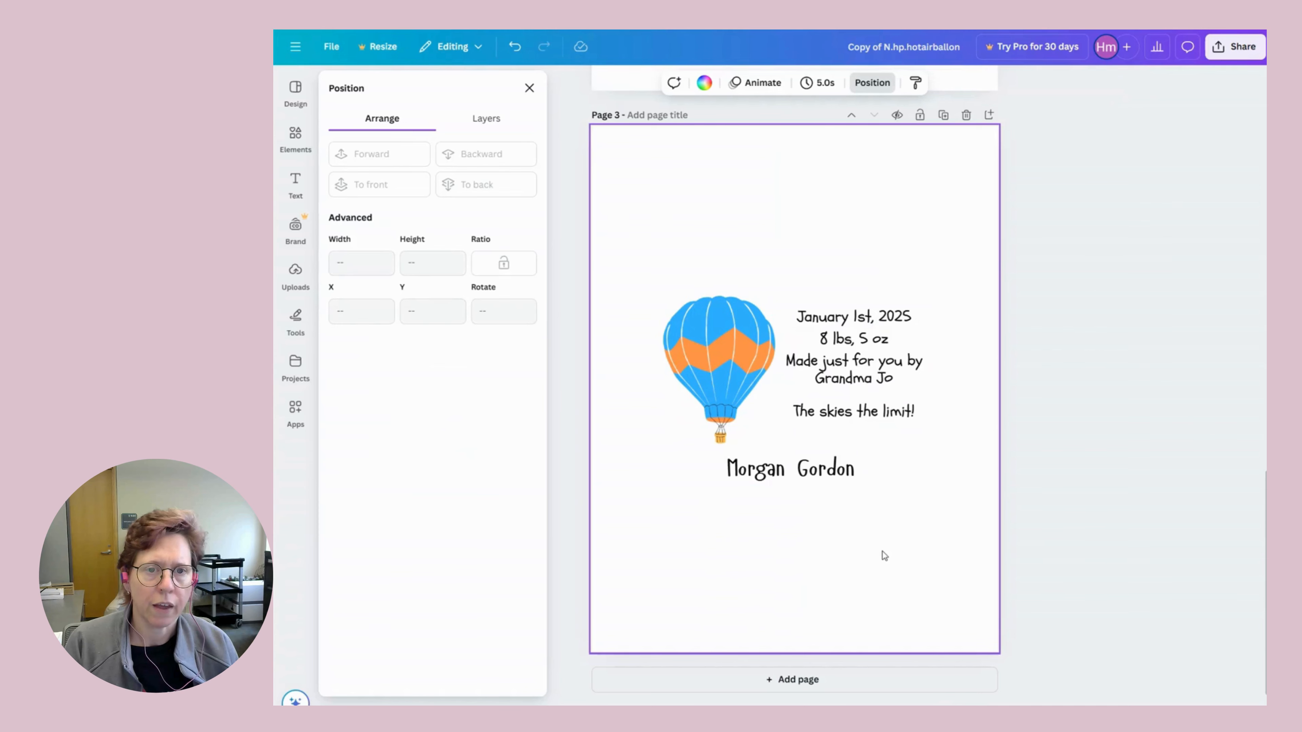
Reduce the Grandma Jo credit line's line spacing and set its letter spacing to -46.
click(851, 385)
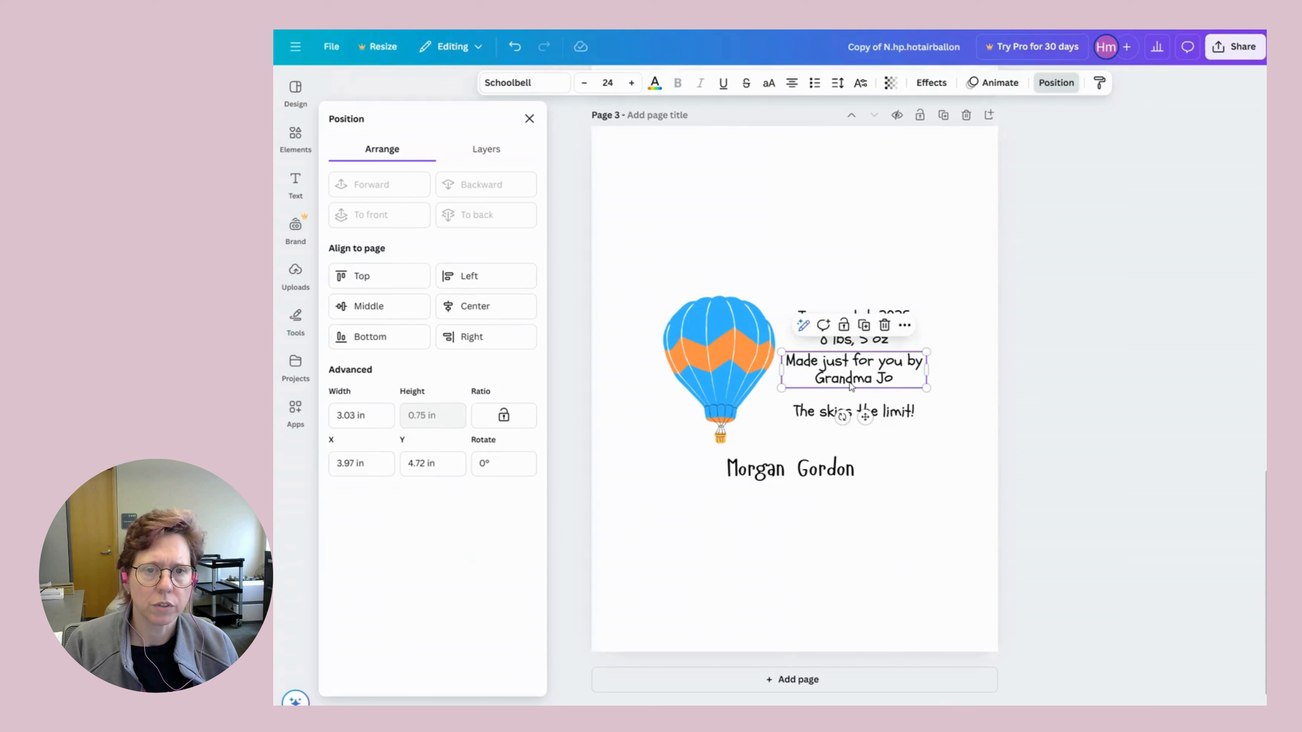
click(838, 85)
mouse_move(822, 189)
mouse_down()
mouse_move(799, 184)
mouse_move(819, 186)
mouse_up()
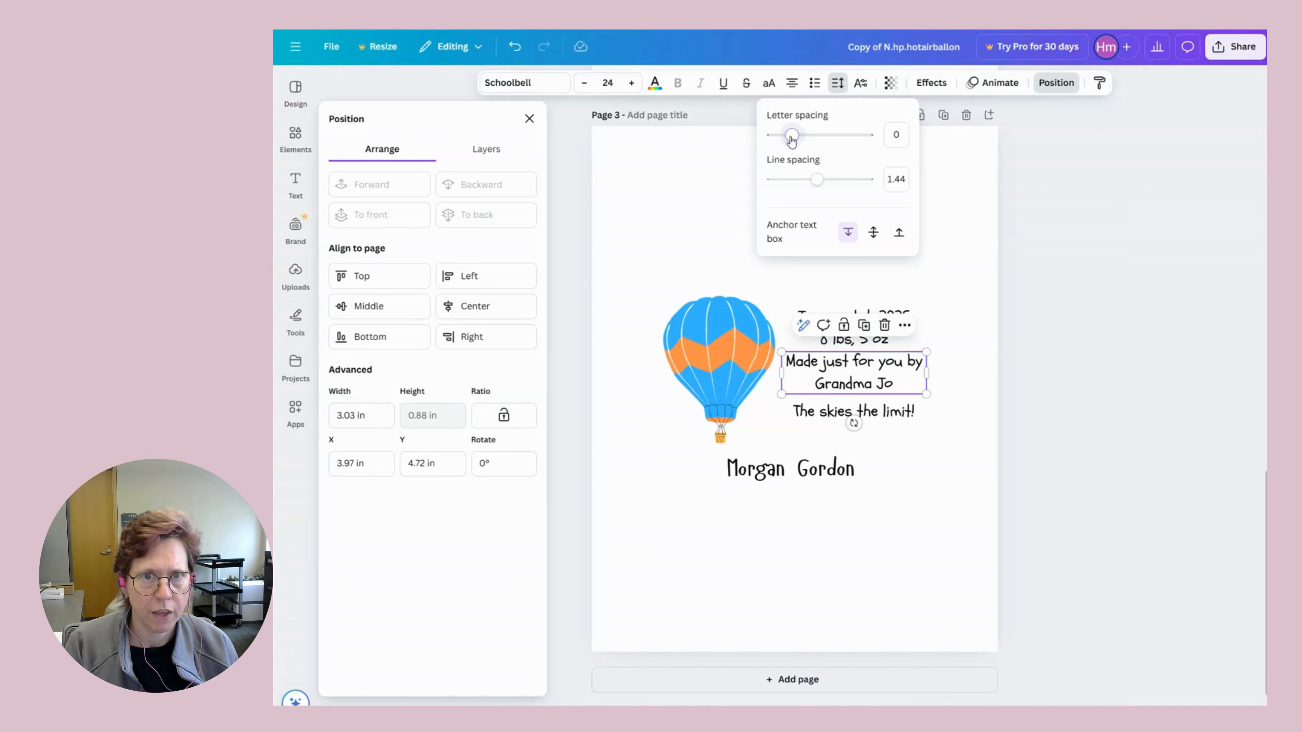
mouse_move(791, 139)
mouse_down()
mouse_move(774, 137)
mouse_move(789, 143)
mouse_up()
click(809, 525)
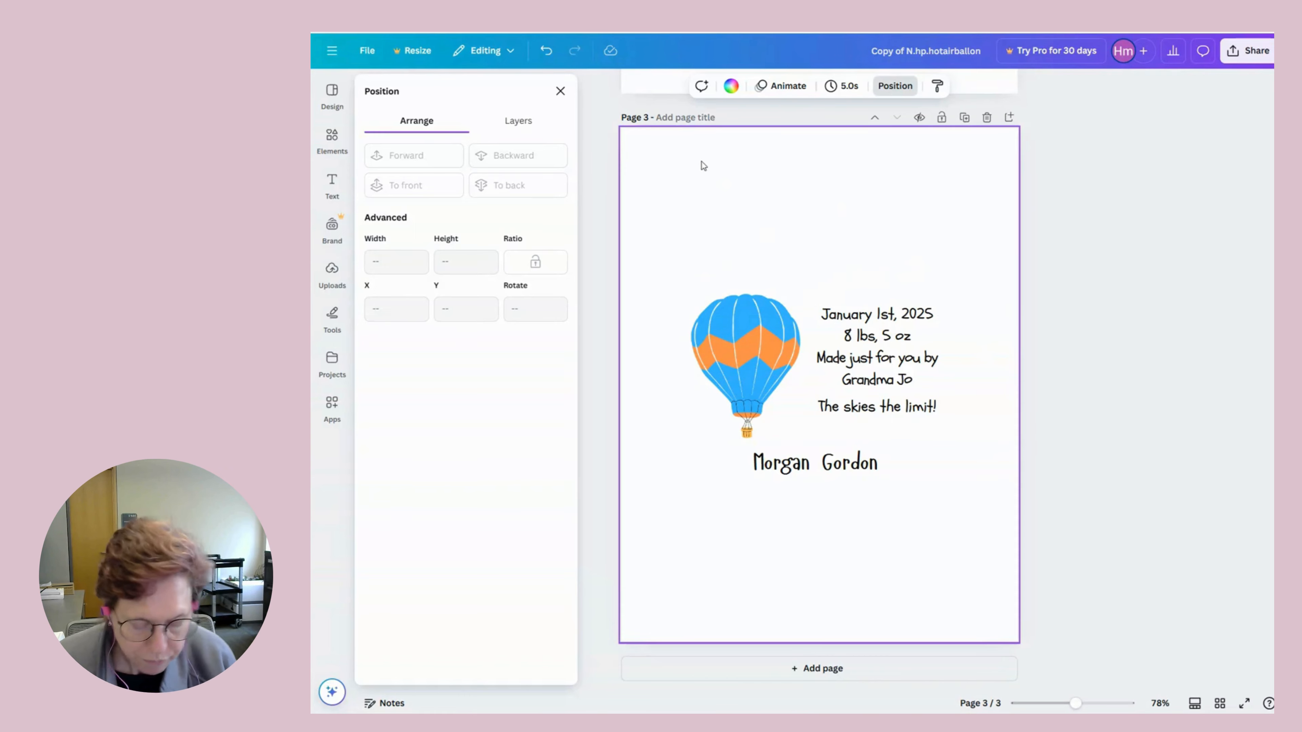
click(719, 300)
scroll(720, 301, up, 5)
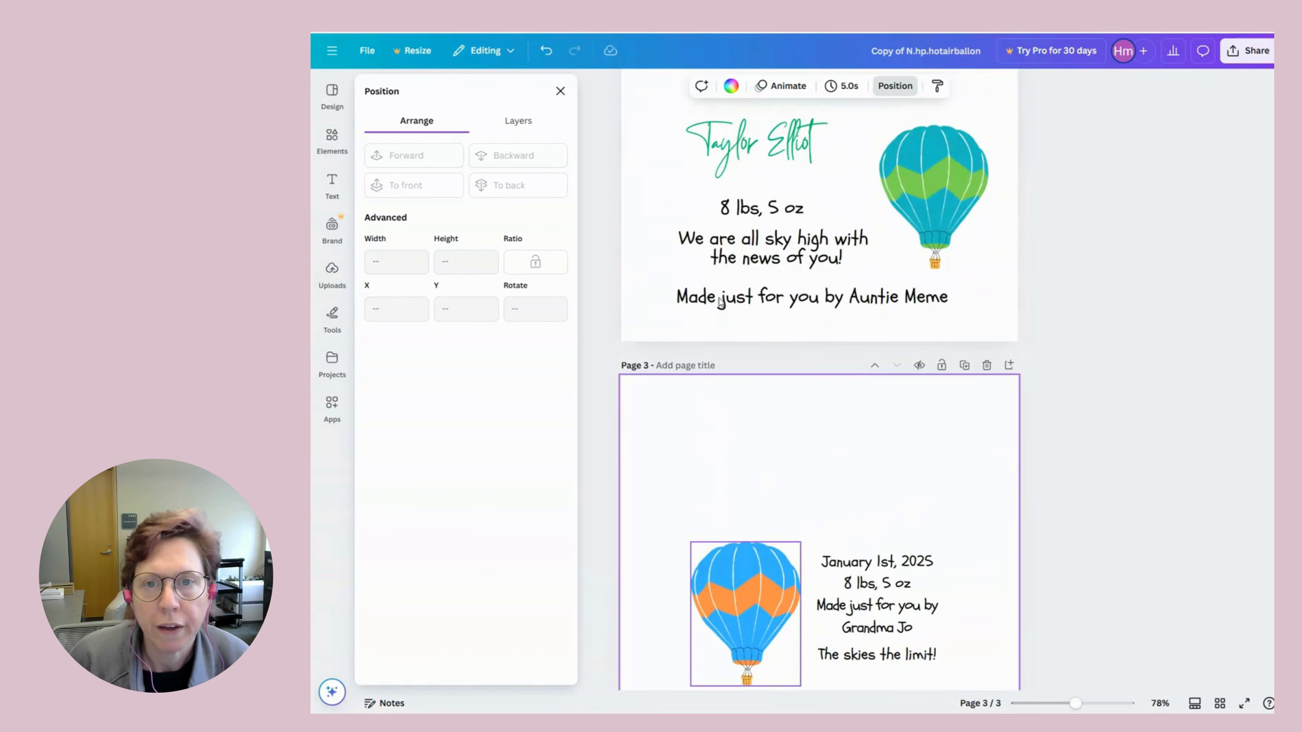
scroll(720, 302, up, 10)
scroll(720, 300, down, 12)
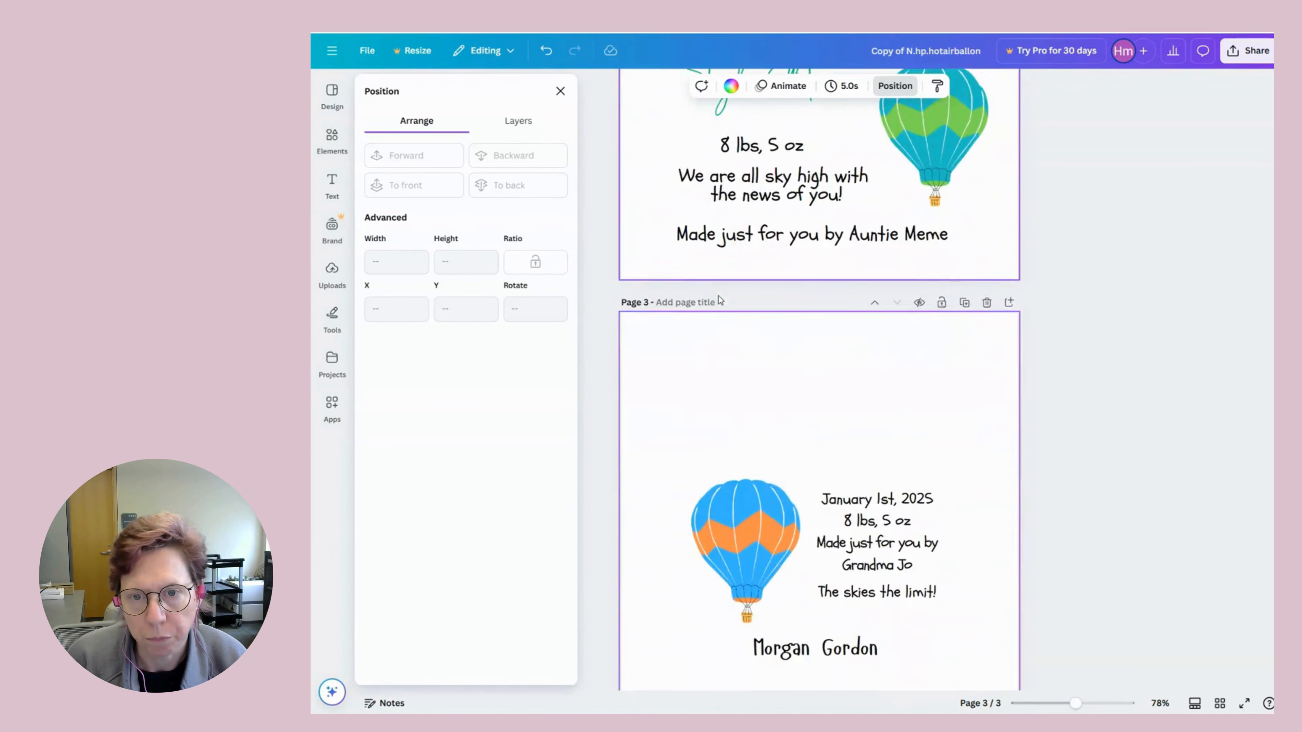
scroll(718, 300, down, 3)
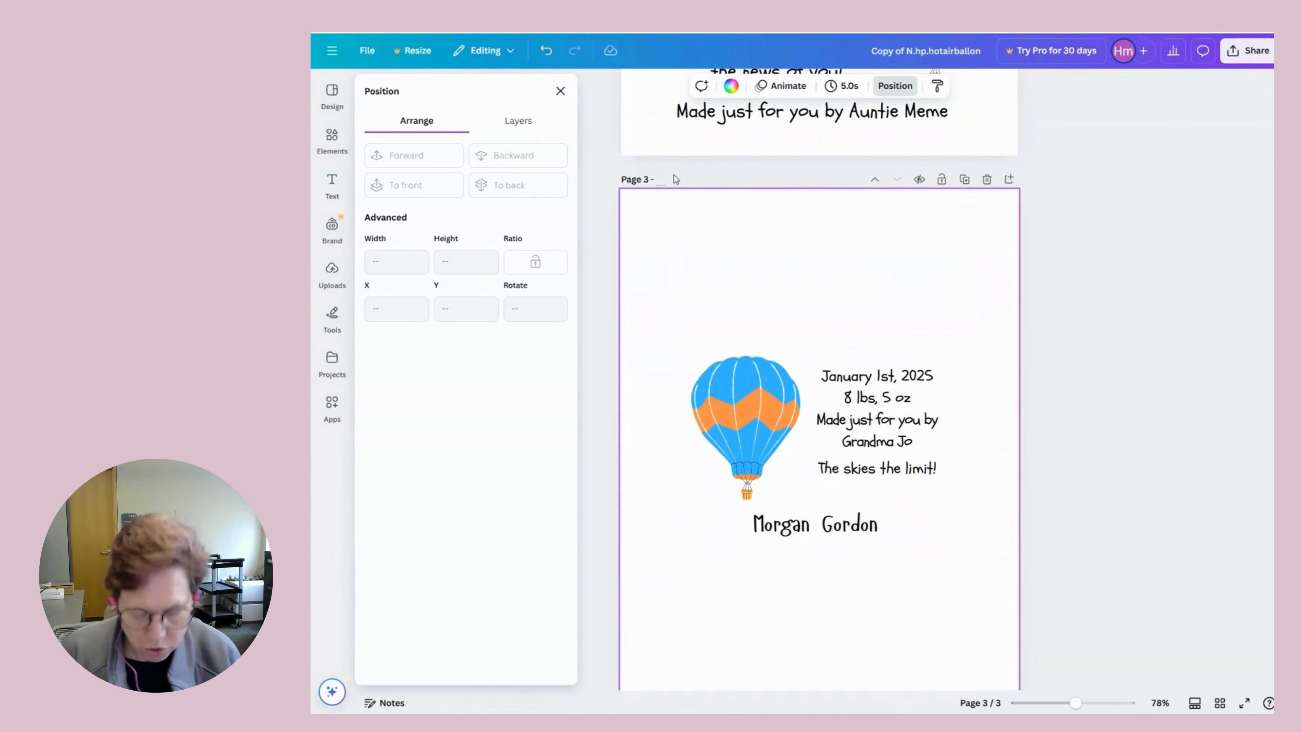
click(676, 179)
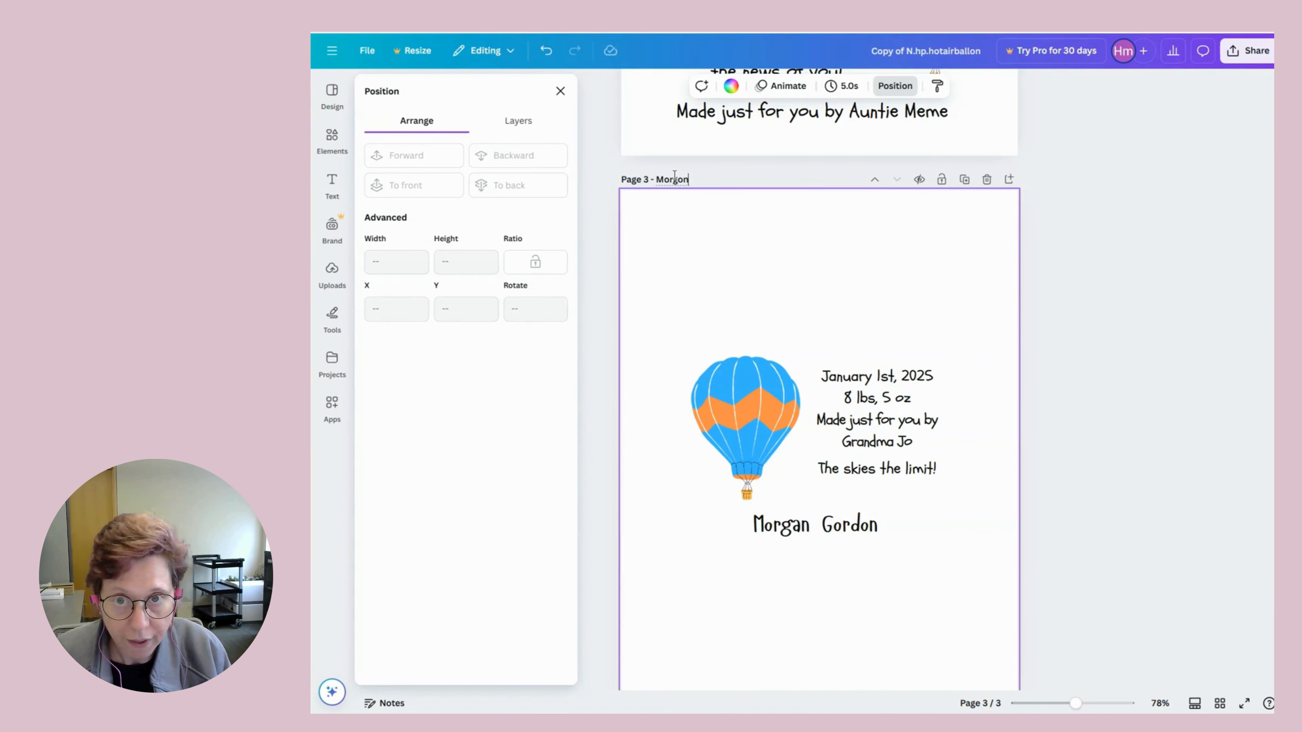
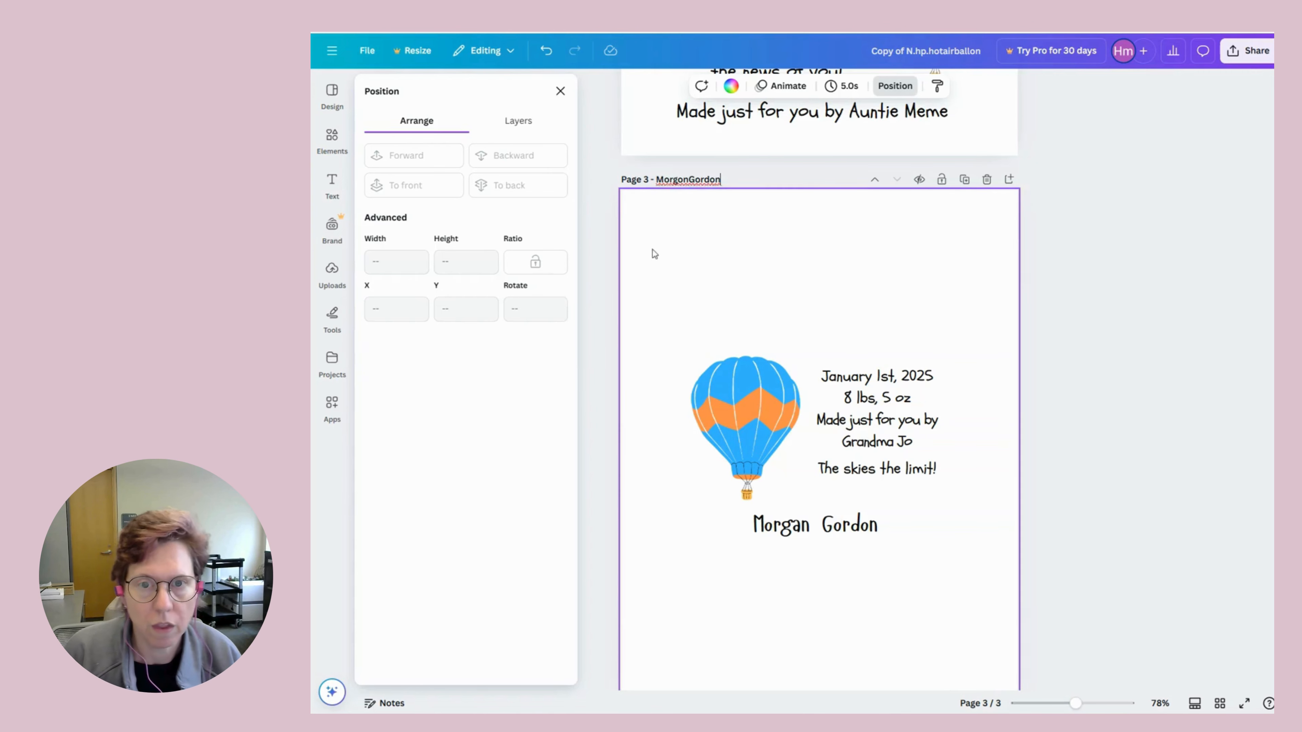
click(720, 282)
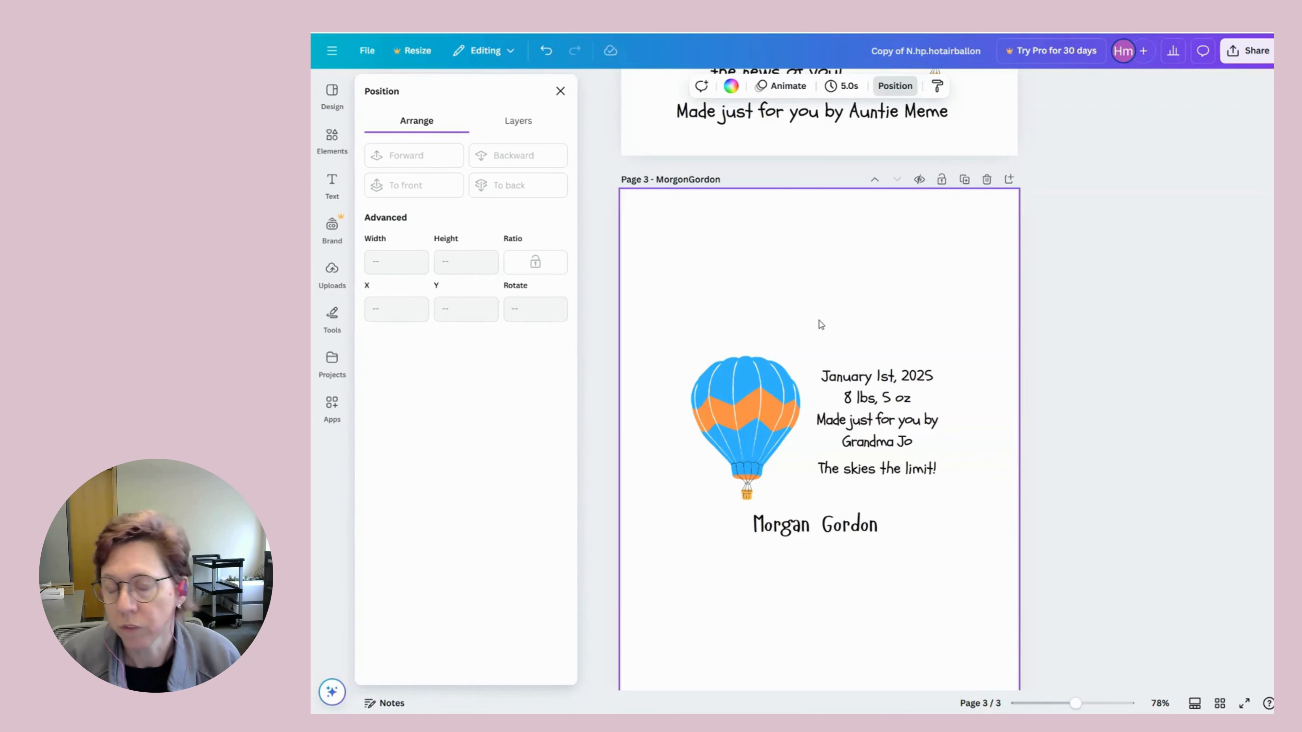
scroll(870, 337, down, 1)
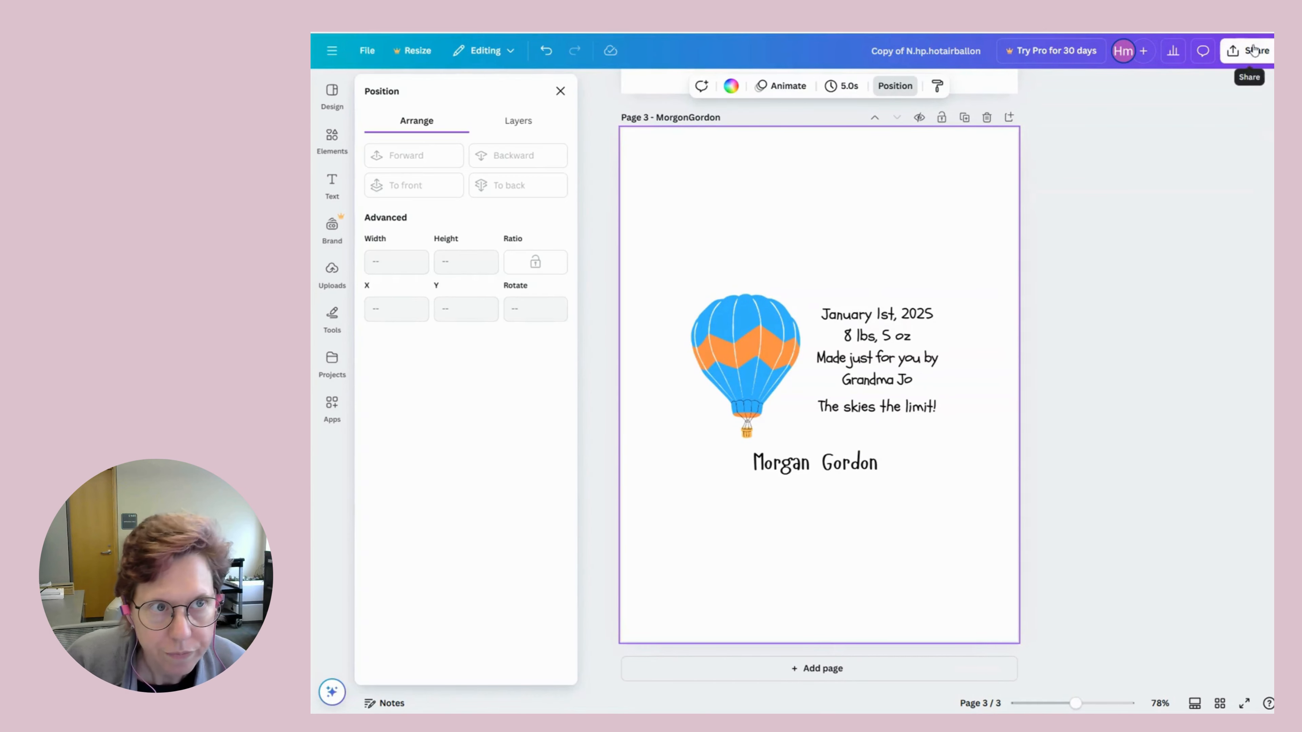
Open the download settings and try changing the PNG size, dismissing the upgrade offer.
click(1249, 57)
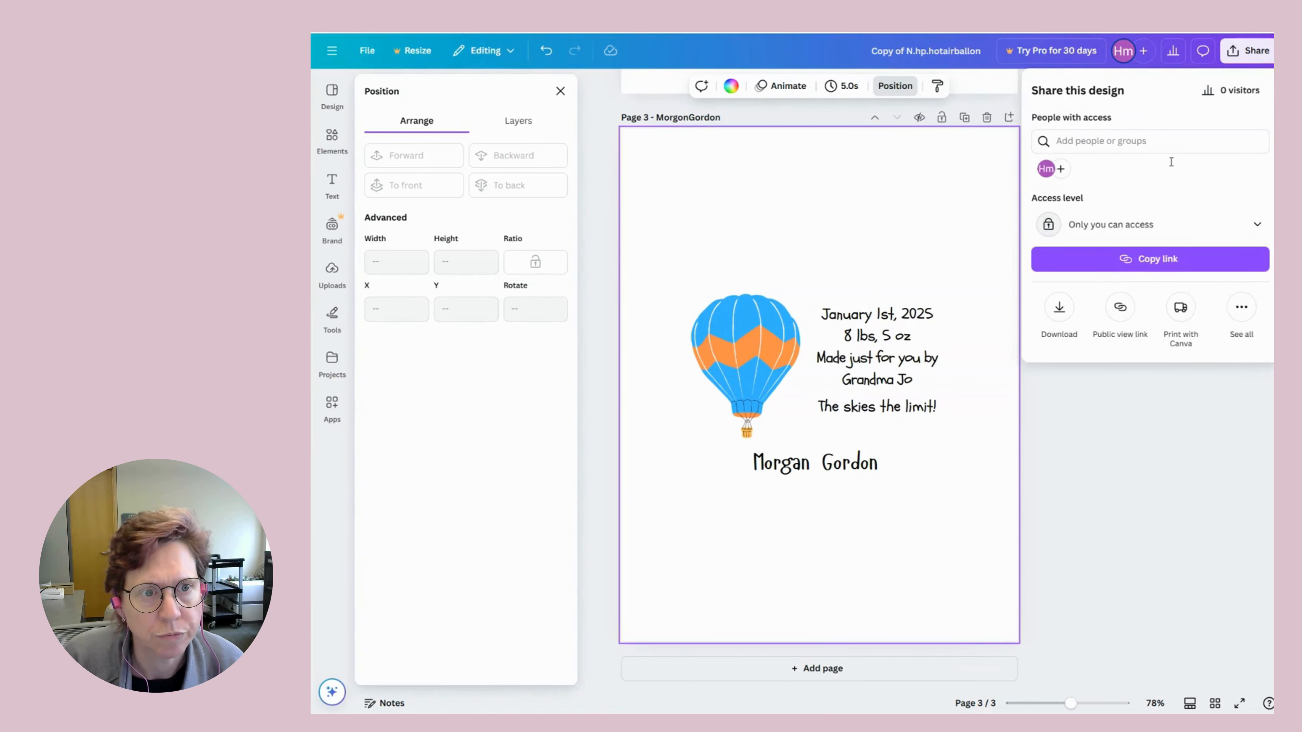
click(1059, 308)
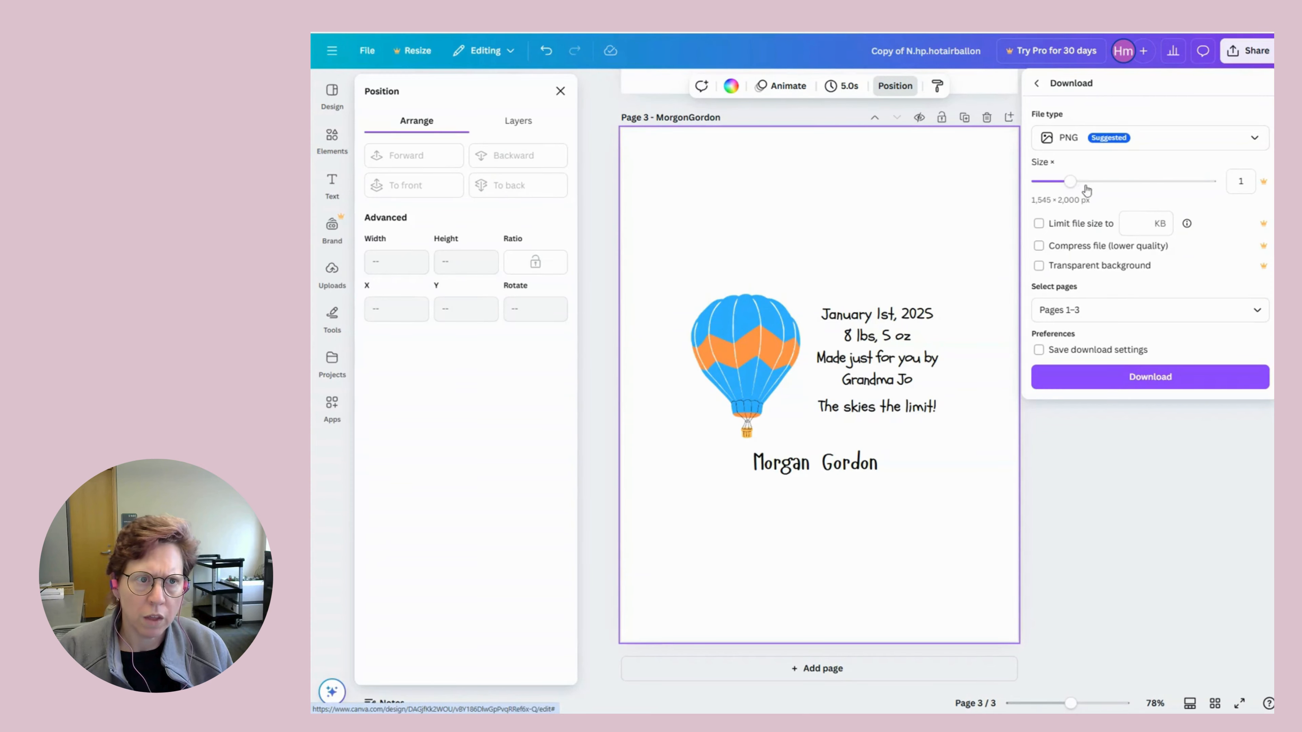
click(1069, 182)
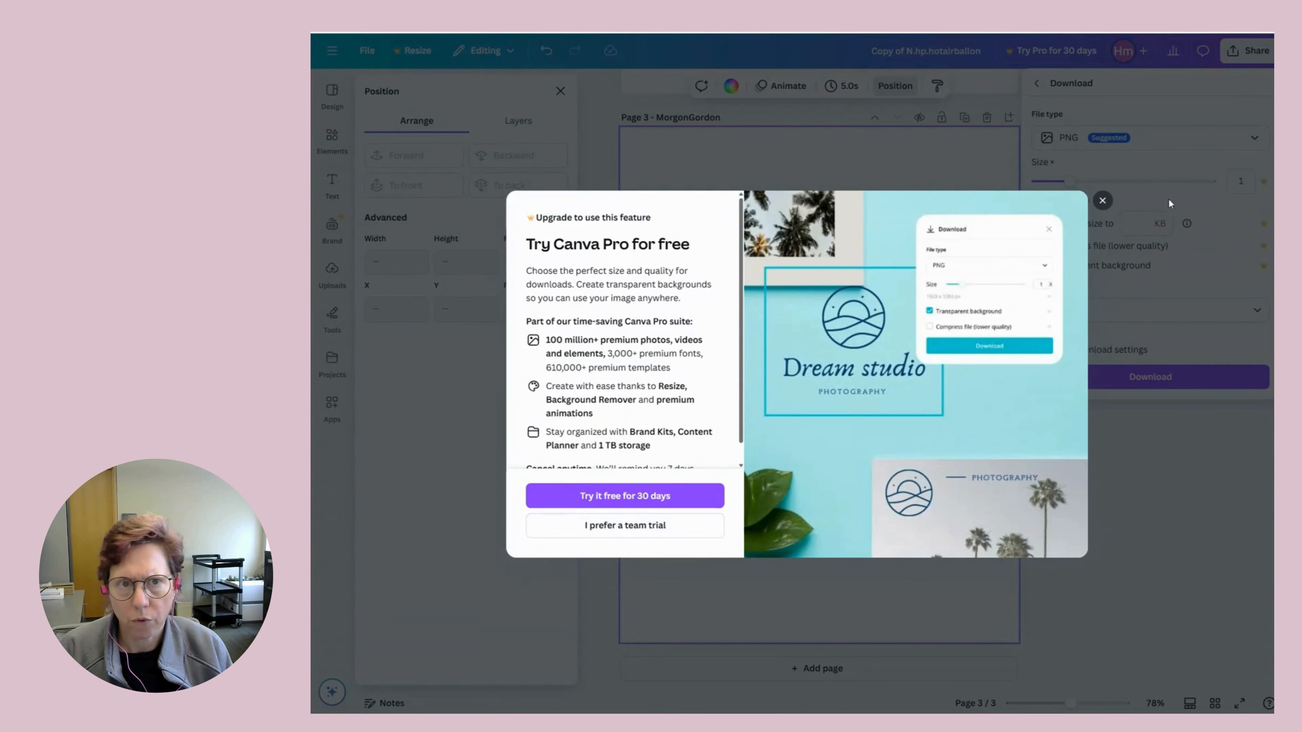
click(1102, 201)
Reopen the PNG download settings and select only the current page, page 3.
click(1252, 51)
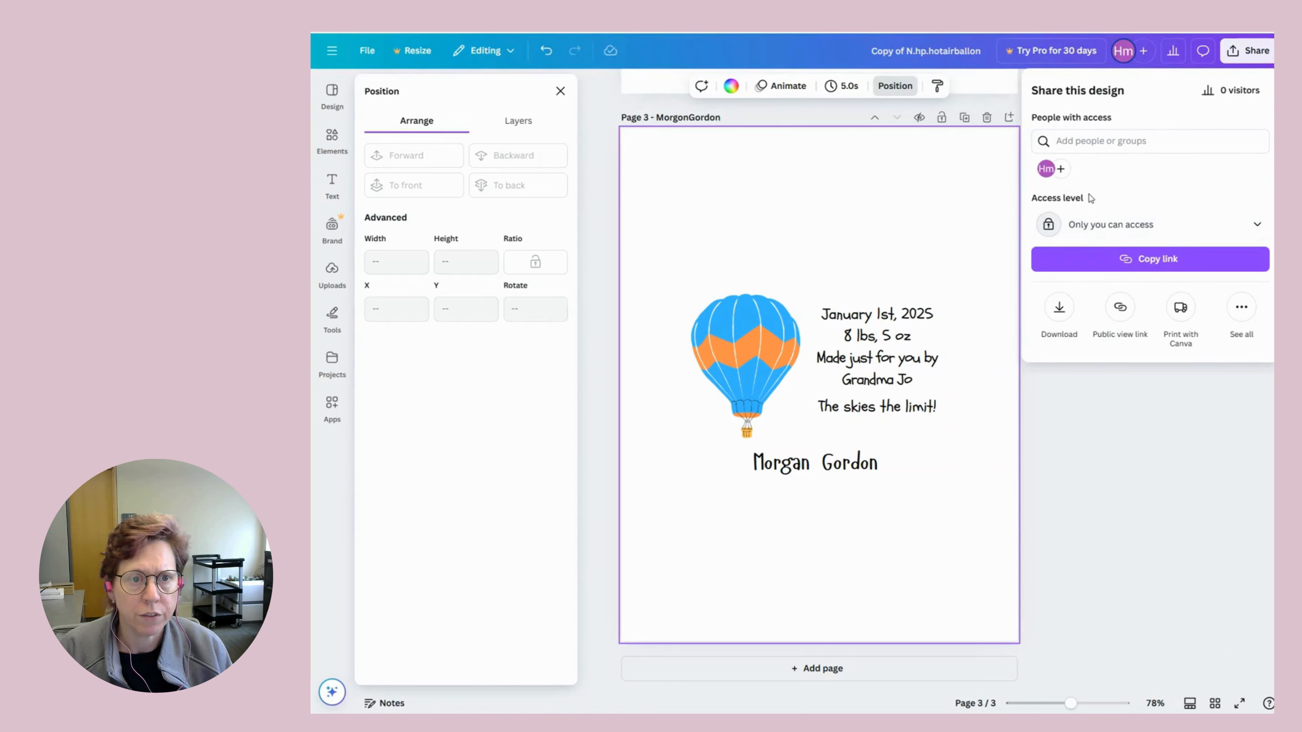
click(1059, 309)
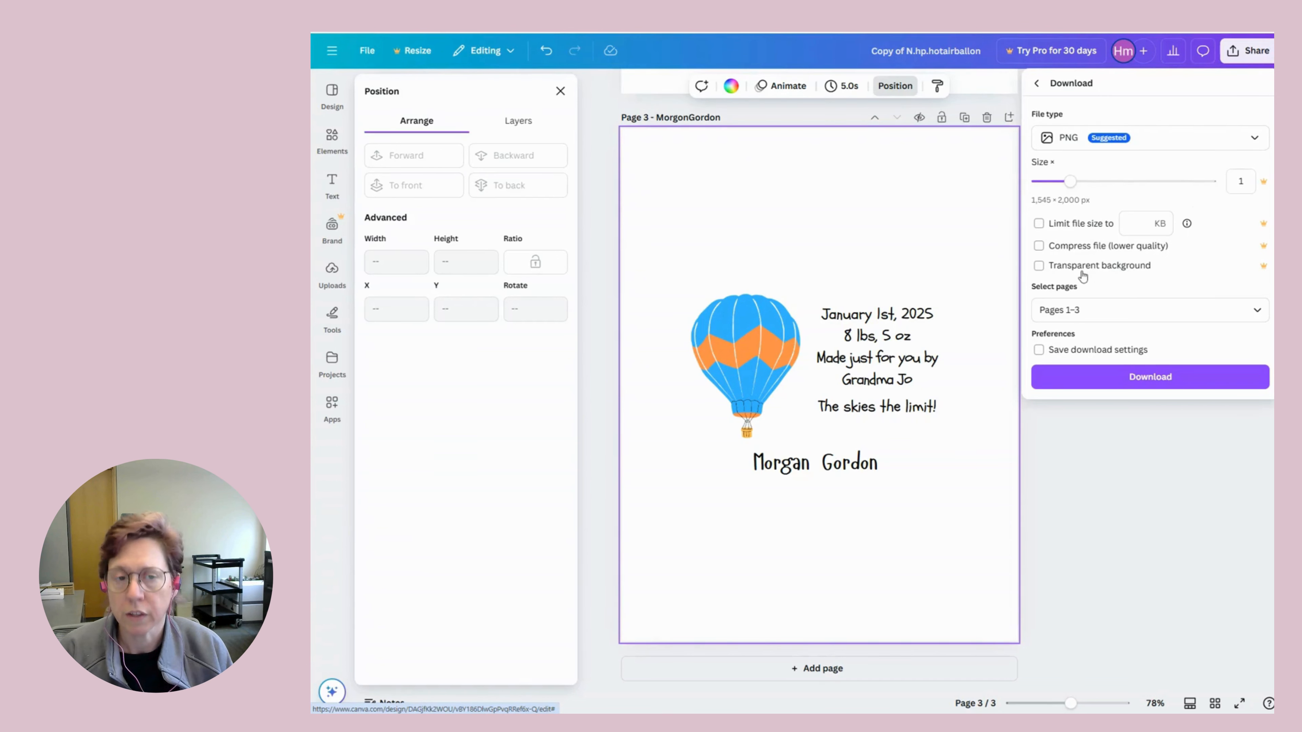
click(1062, 308)
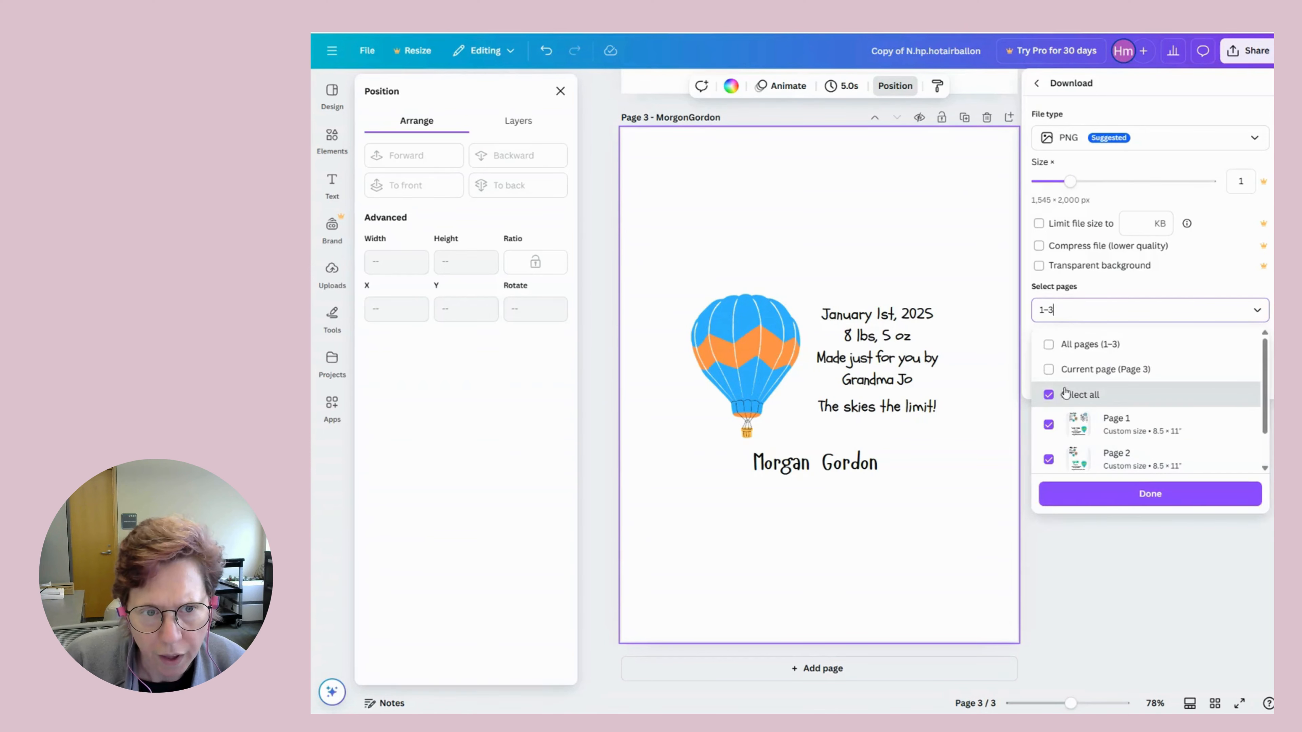
click(1048, 371)
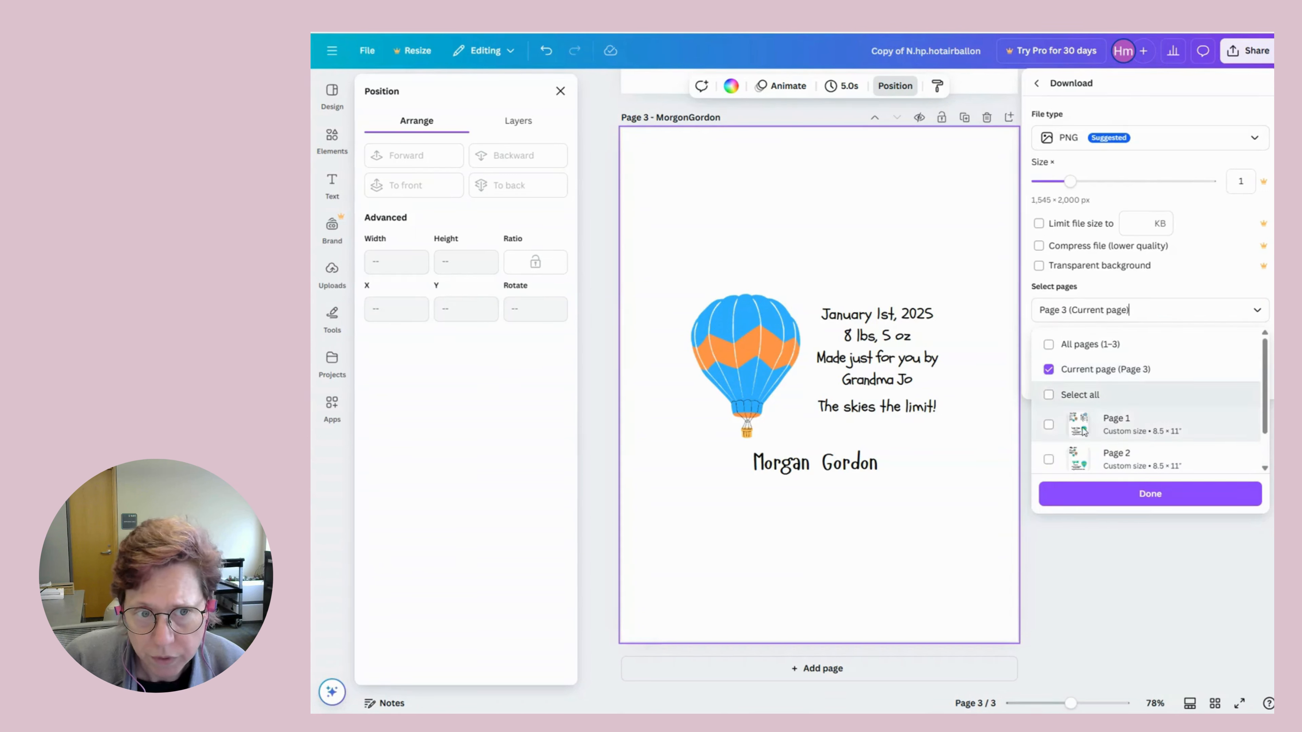
scroll(1127, 425, down, 2)
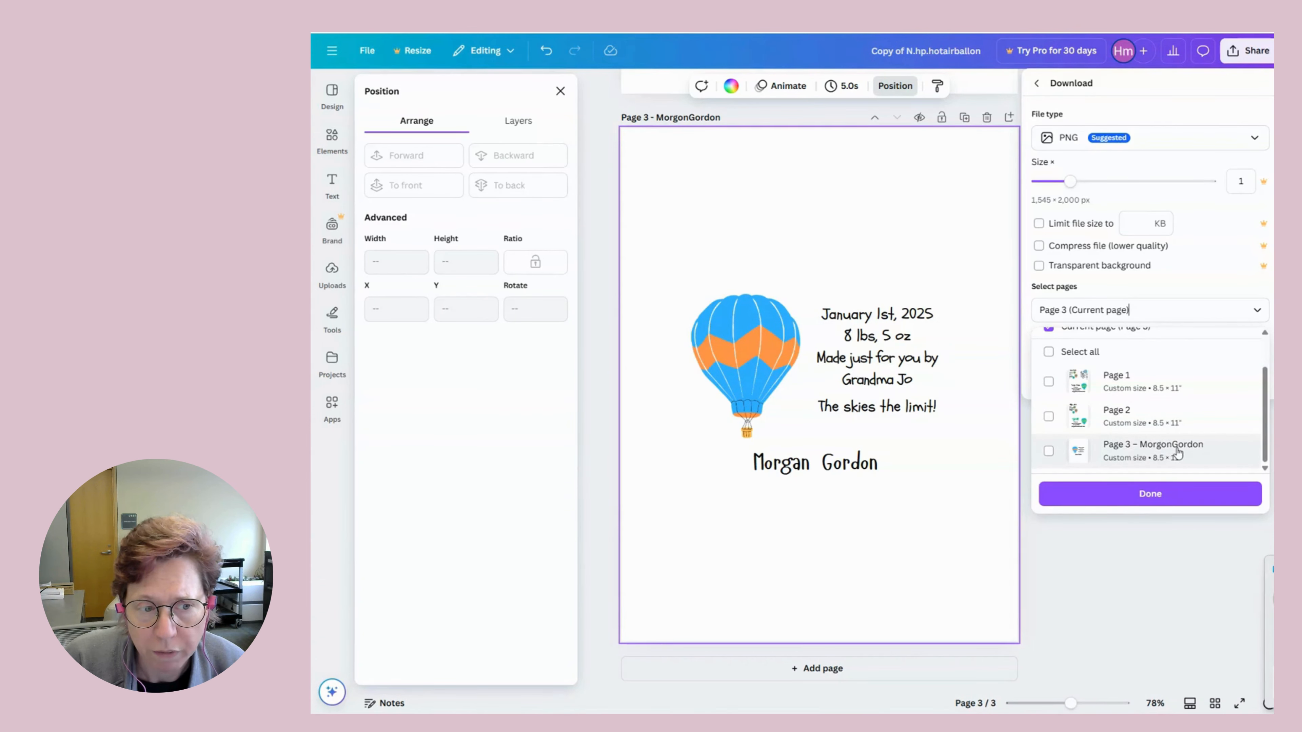
click(1118, 493)
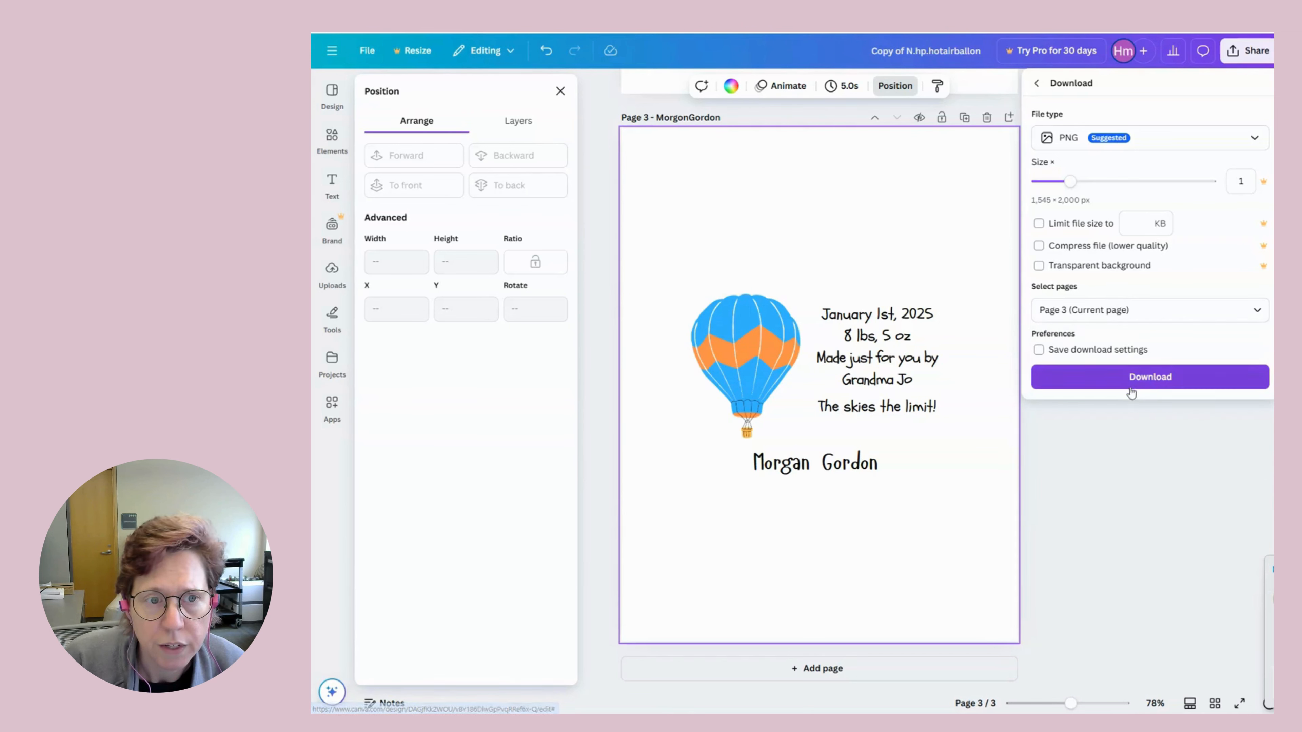
Save the page 3 PNG to the Downloads folder under the baby's name, then close the download notices.
click(1134, 377)
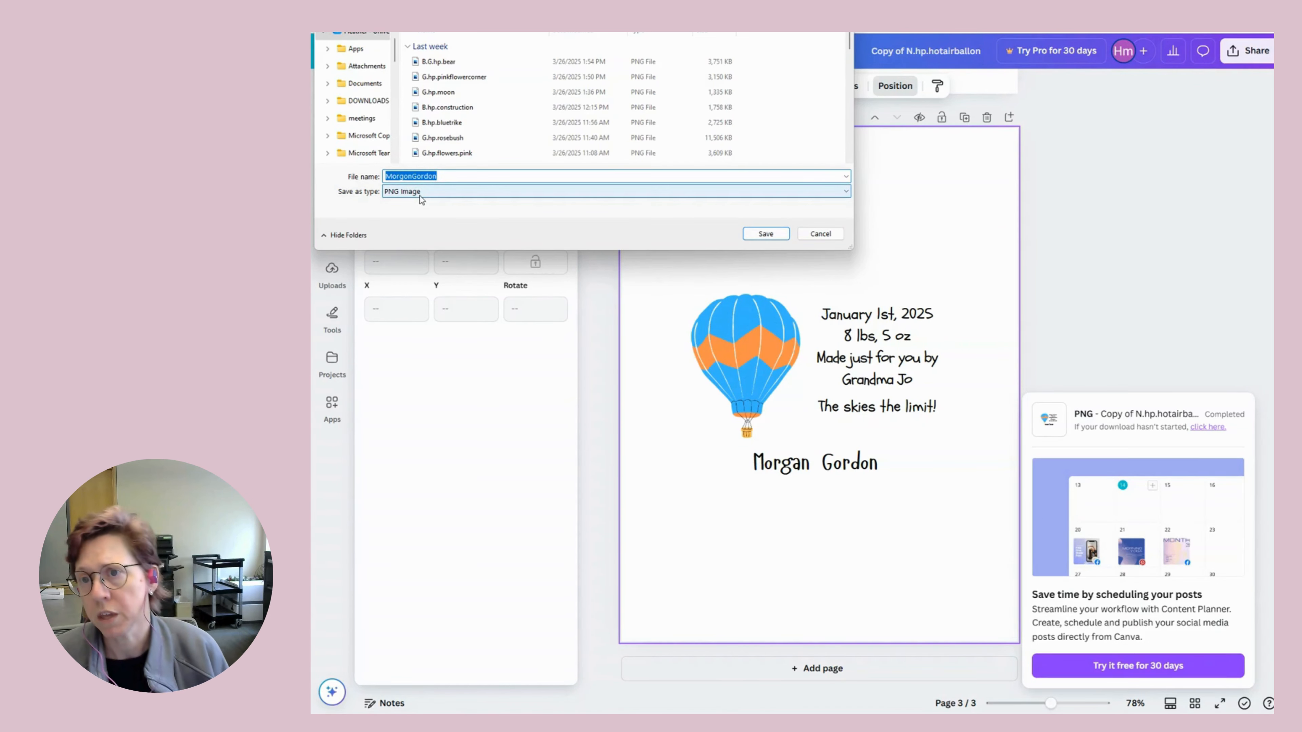
scroll(369, 97, down, 3)
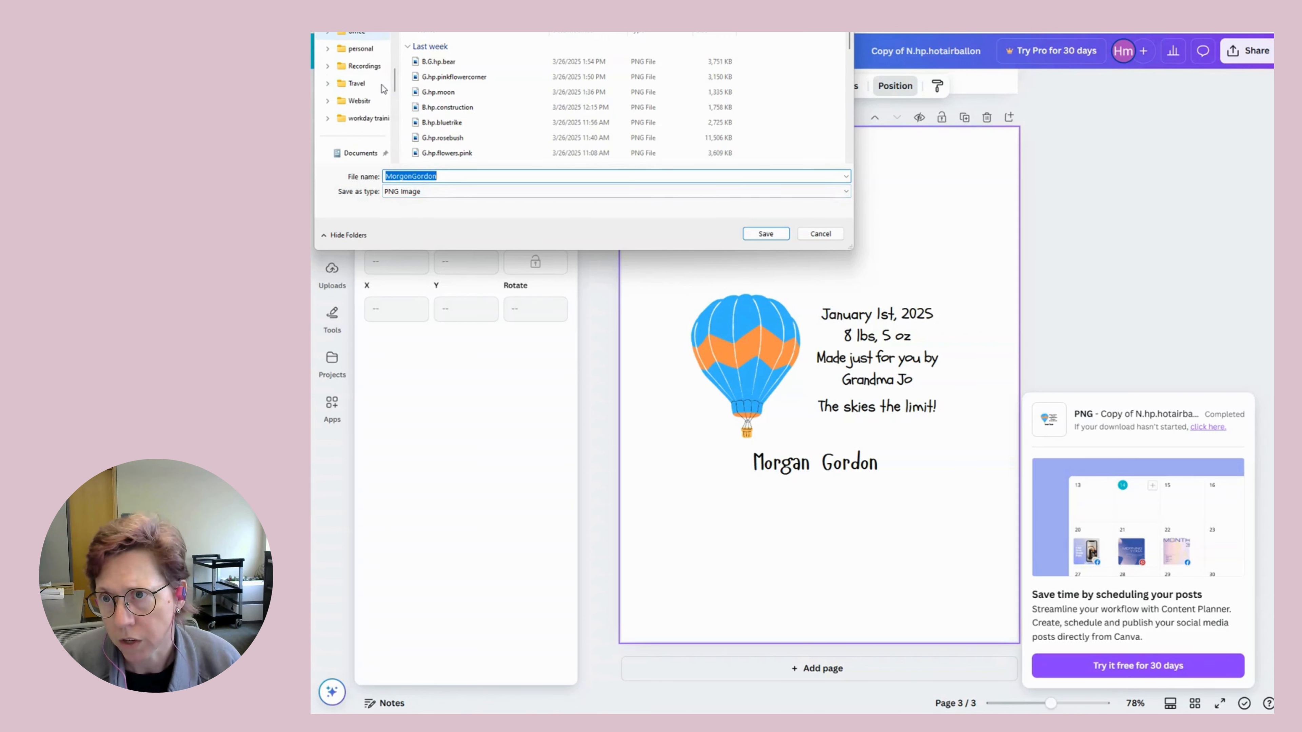
scroll(376, 100, up, 3)
click(359, 68)
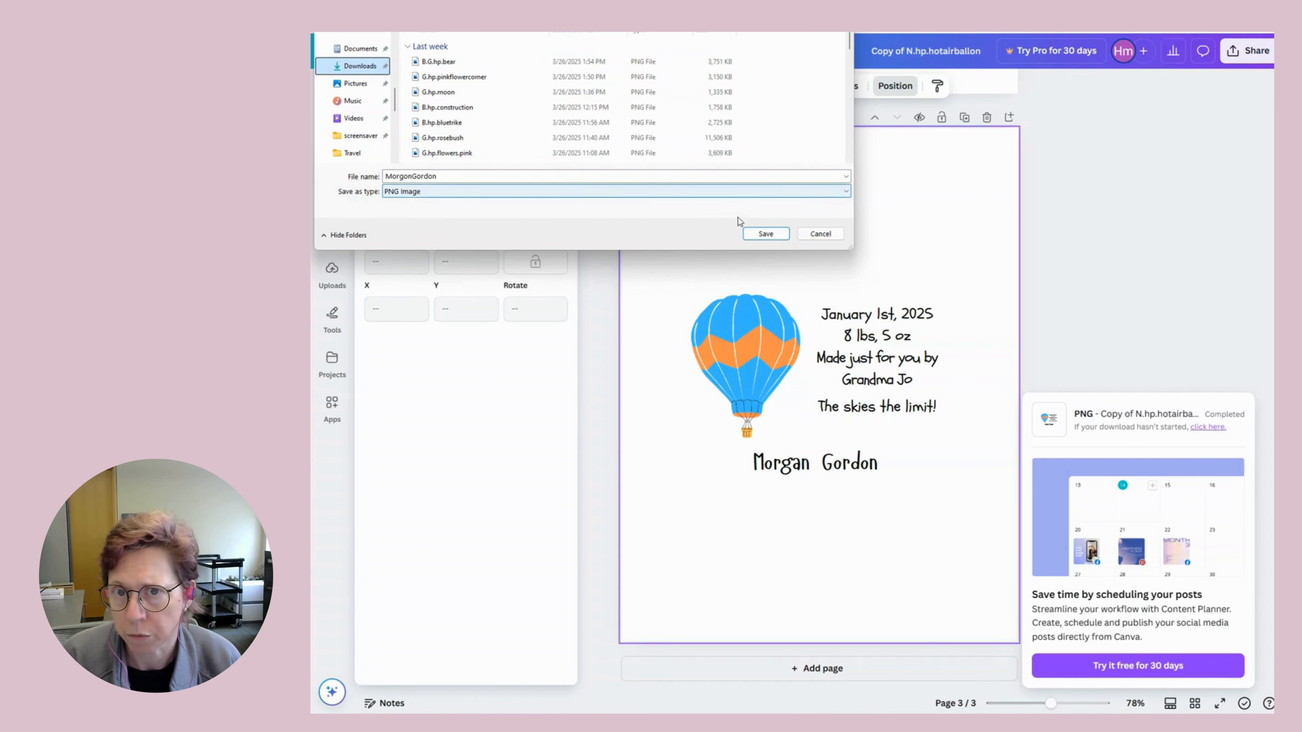
click(765, 234)
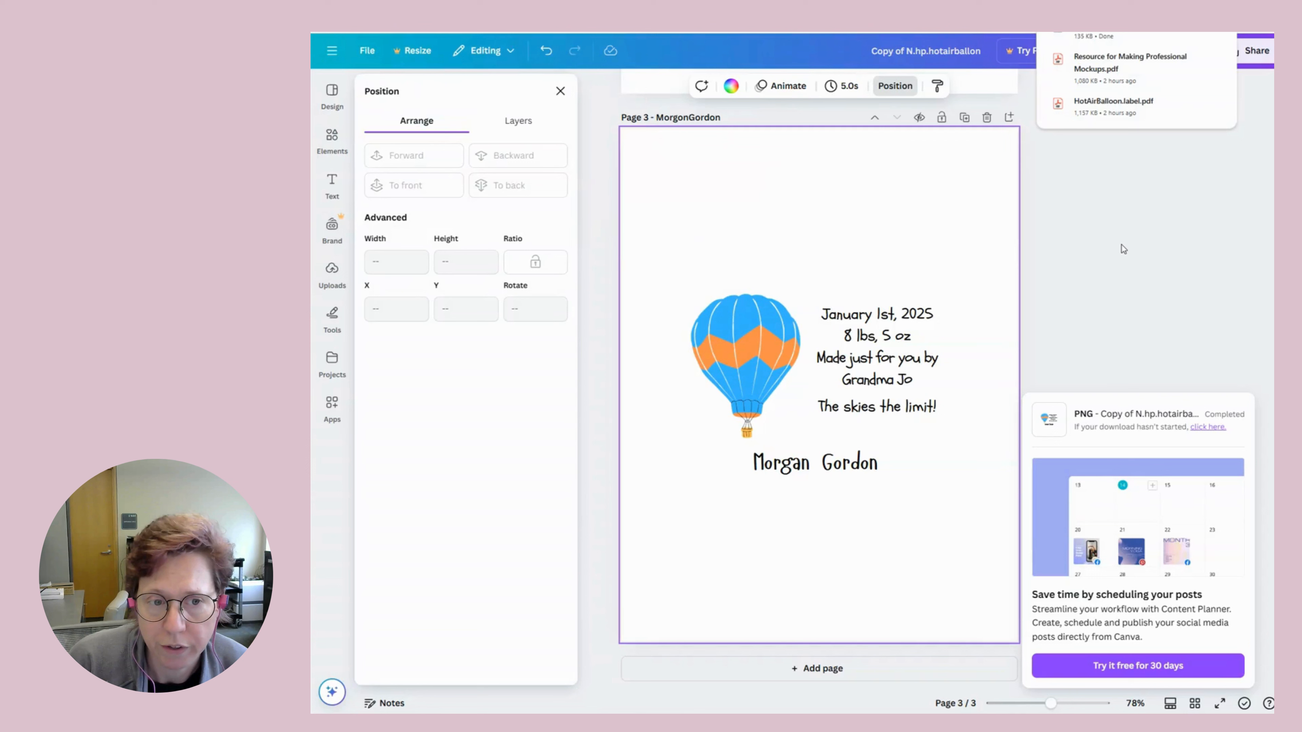
click(1174, 316)
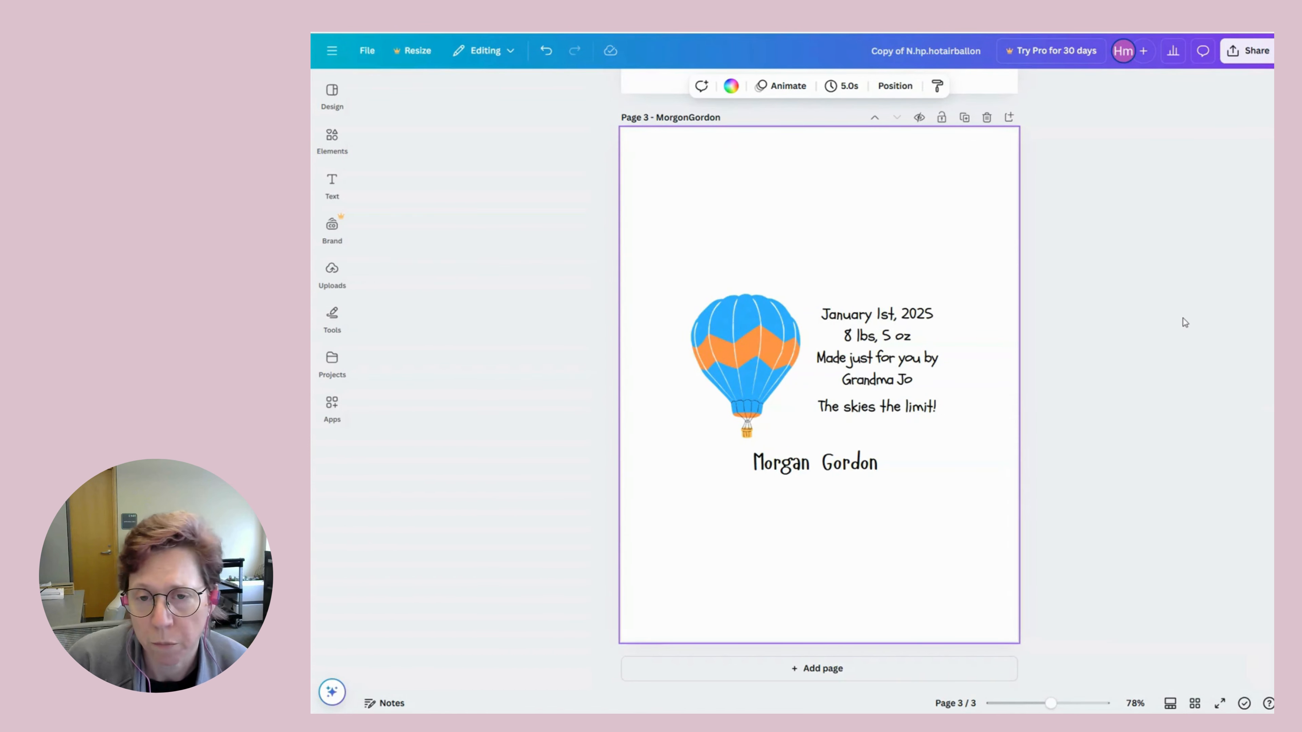